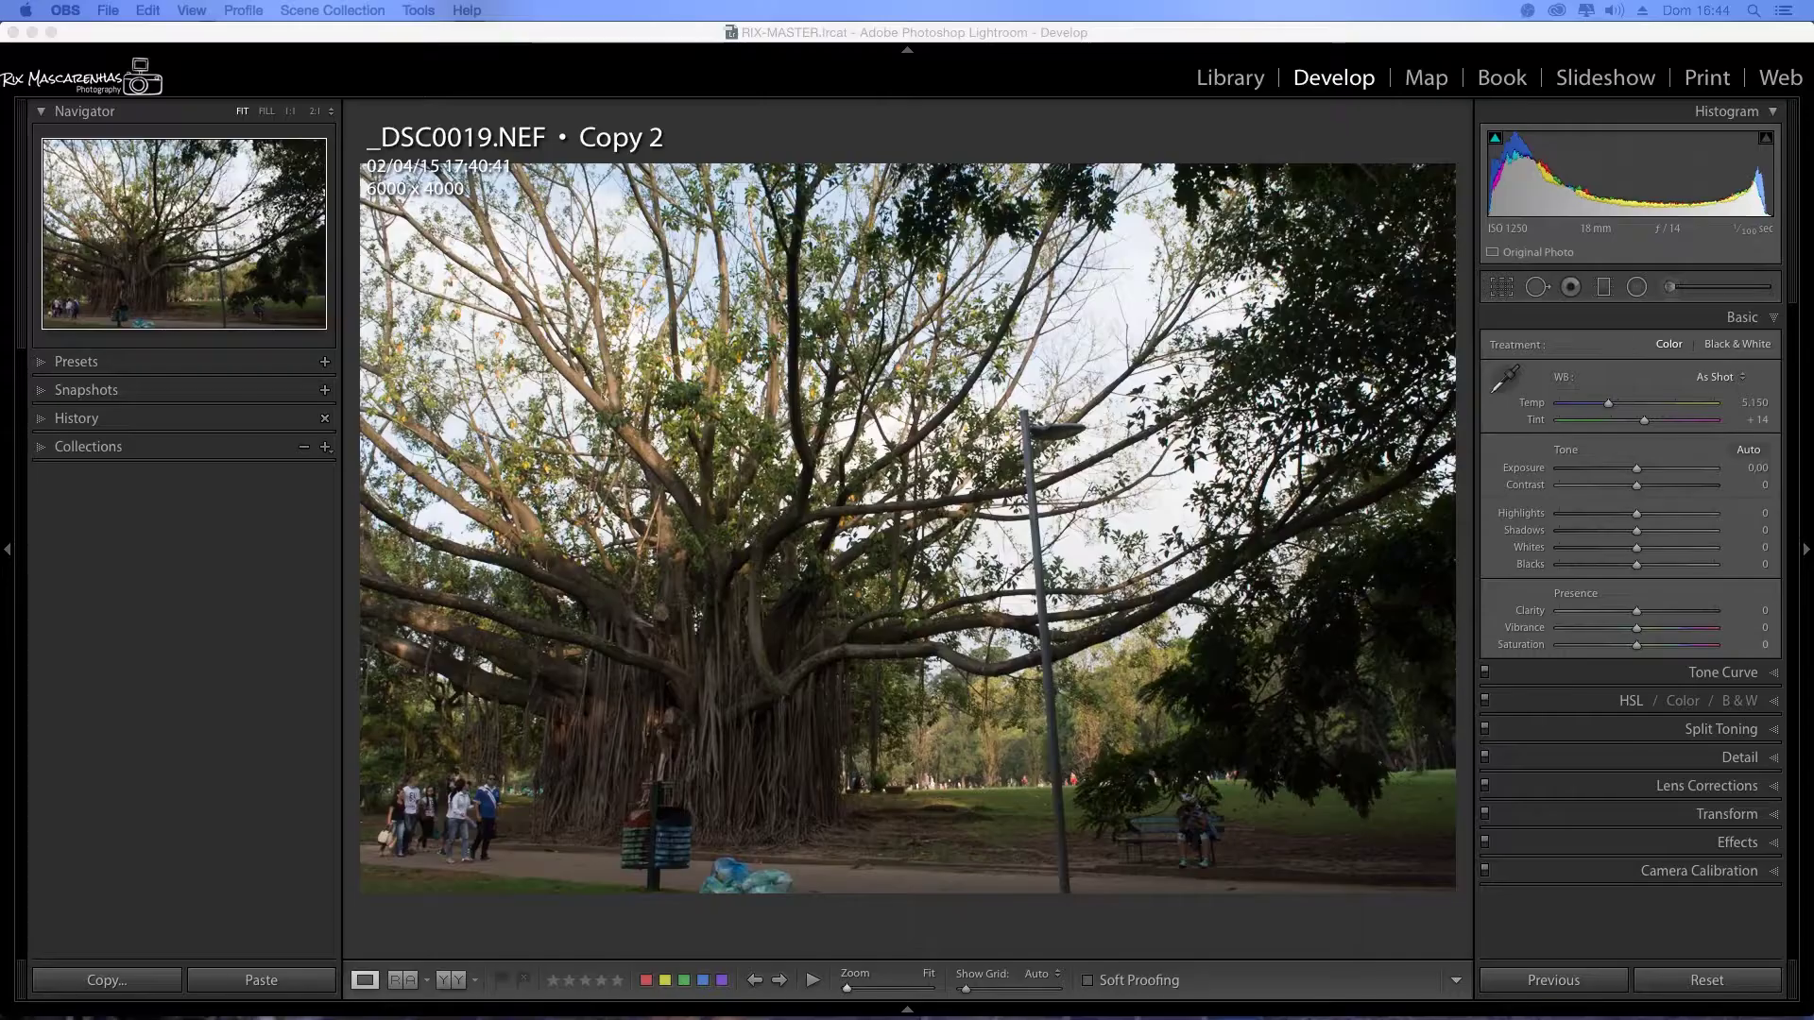
- Inspect the bins and bags at 1:1, return to Fit, and expand the Presets panel
{"action": "left_click", "coordinate": [916, 403]}
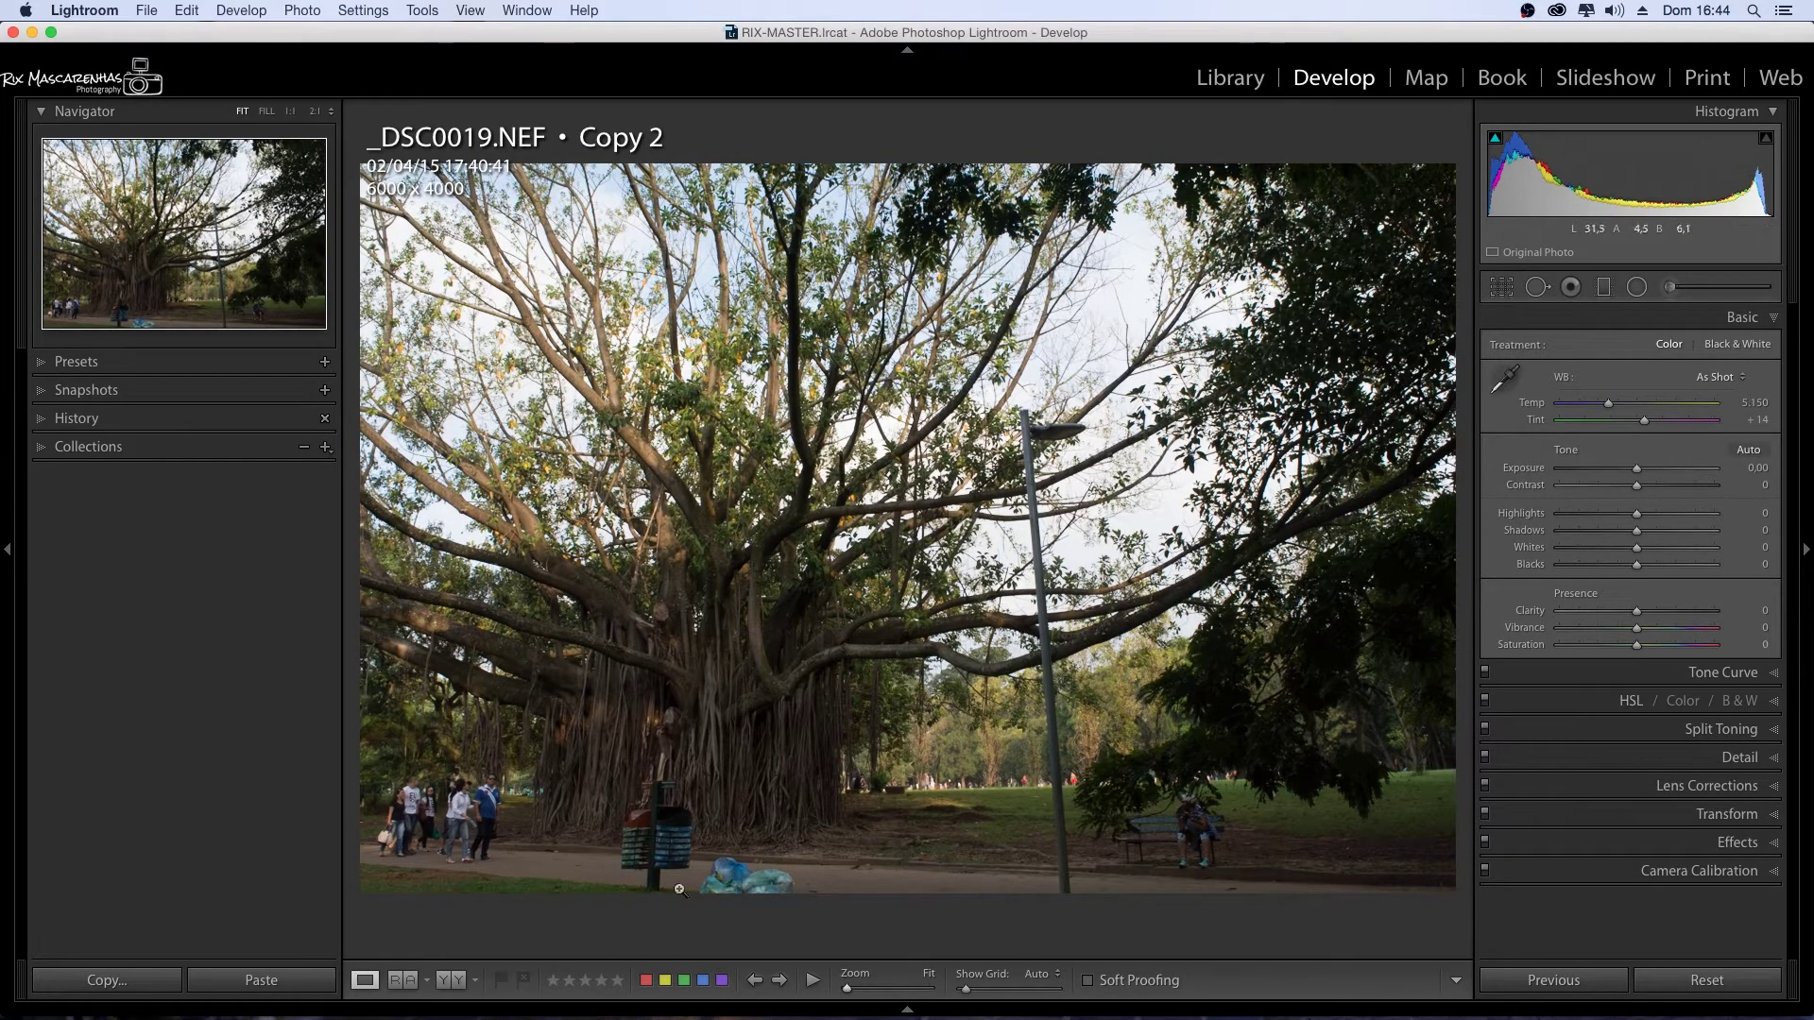
{"action": "left_click", "coordinate": [732, 874]}
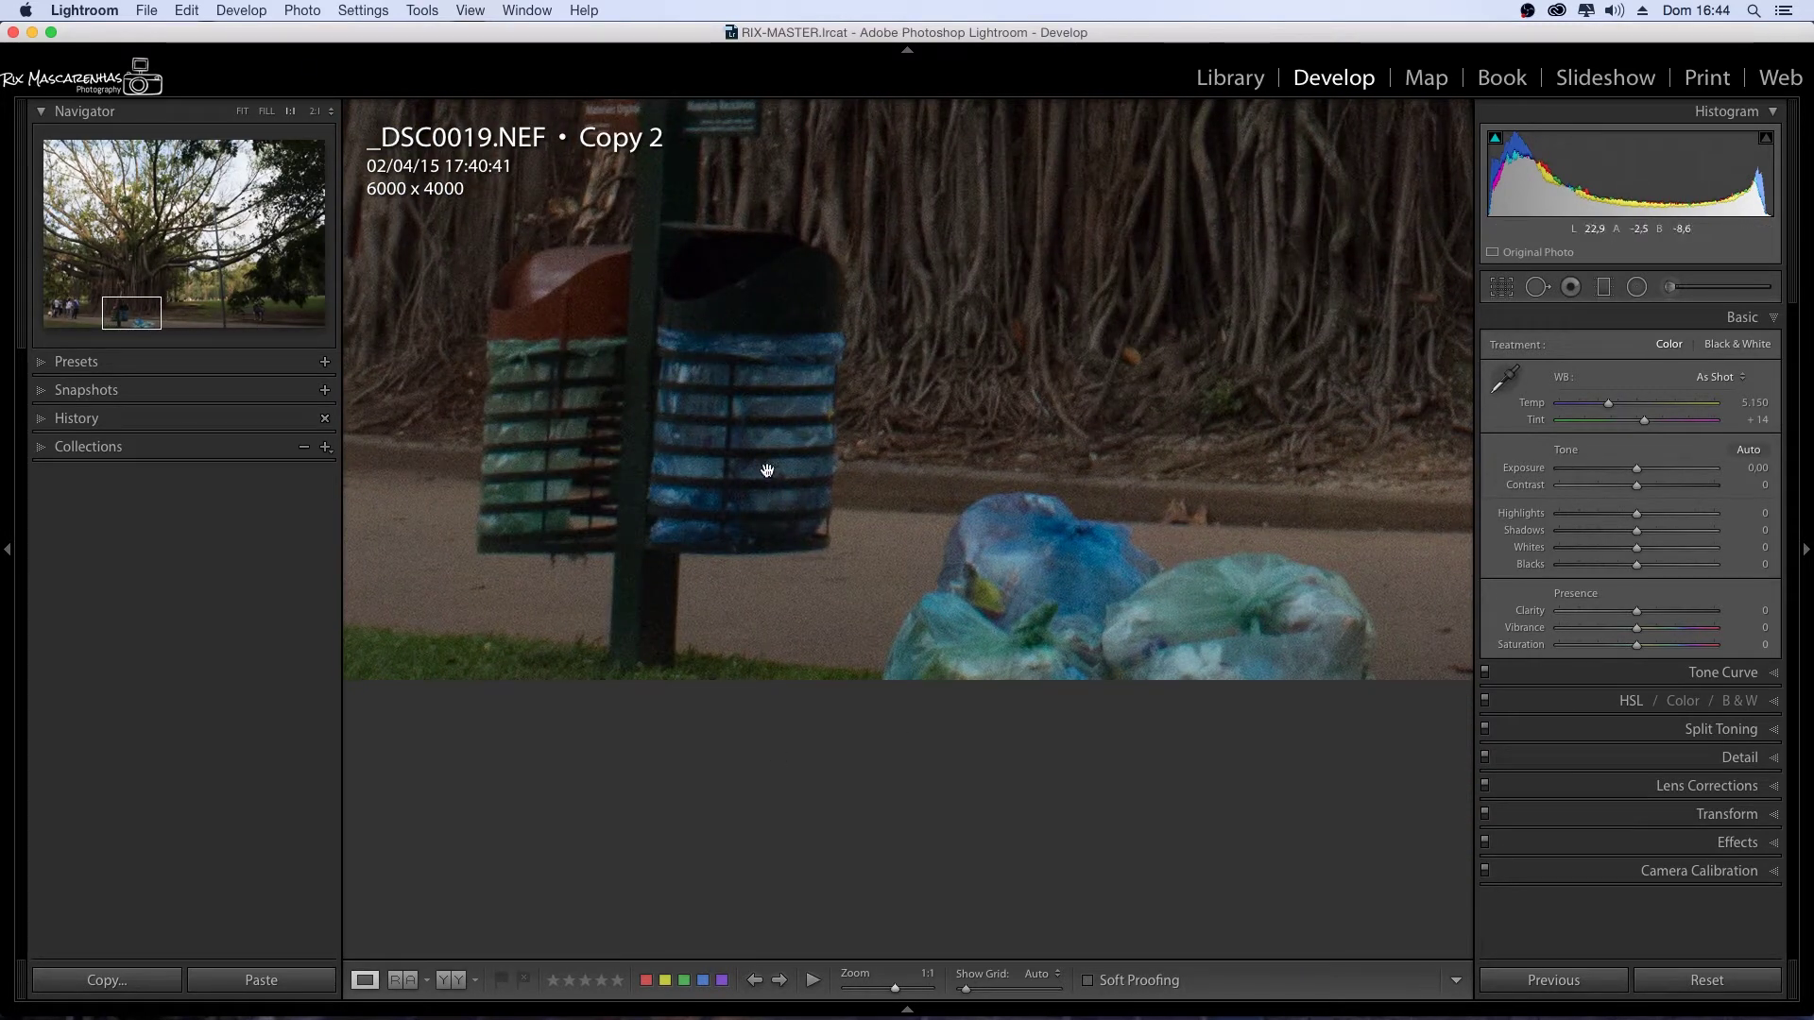
{"action": "left_click", "coordinate": [726, 430]}
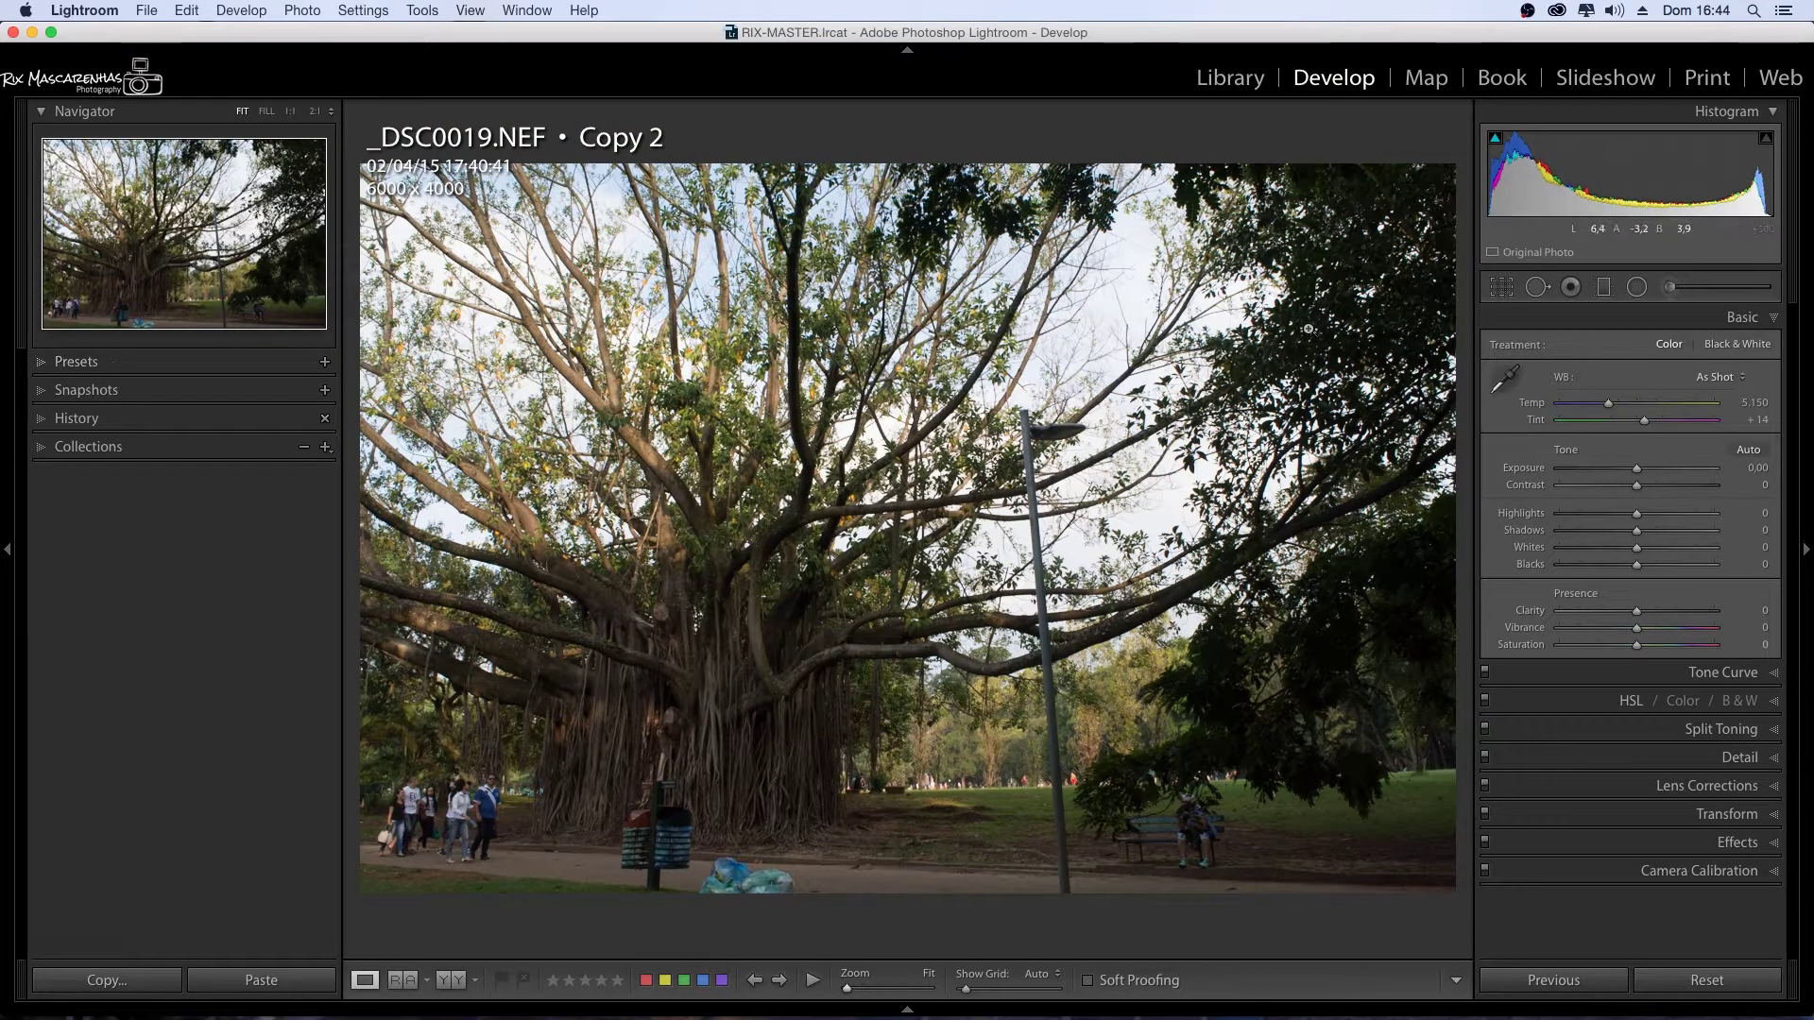
{"action": "left_click", "coordinate": [75, 361]}
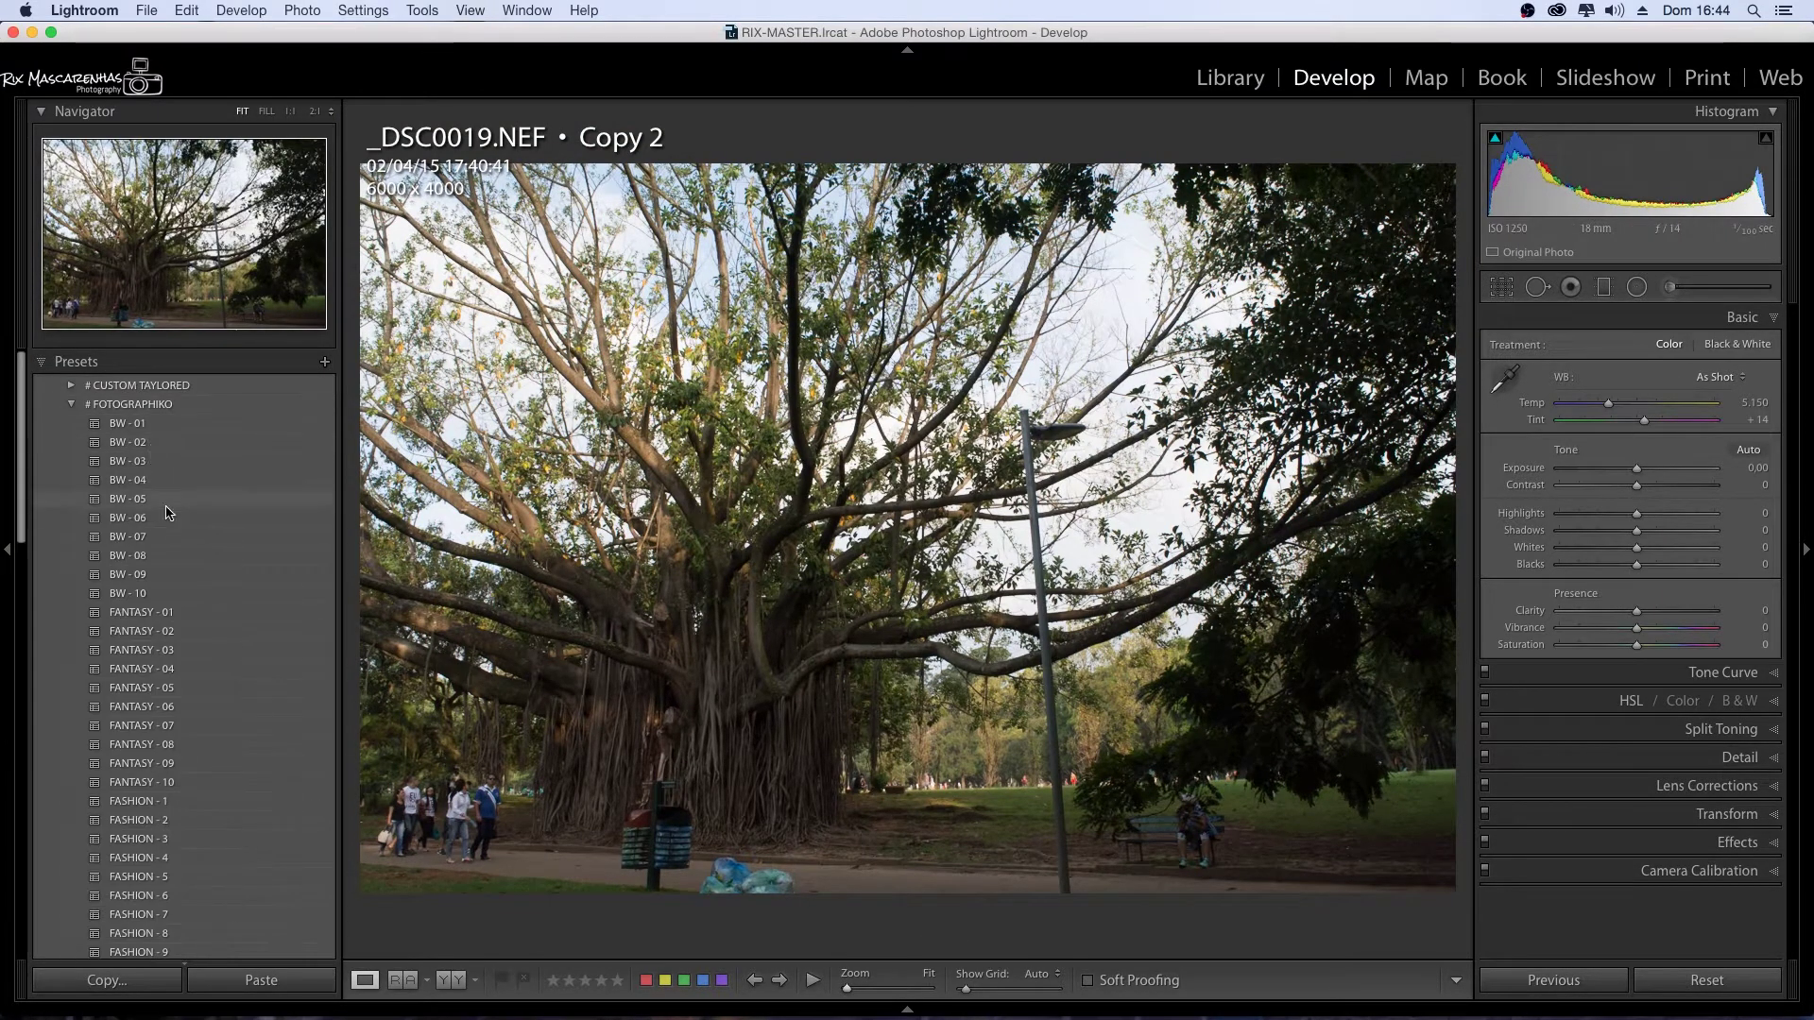
- Preview NATURE presets 7, 6 and 2, then settle on a Daylight colour look
{"action": "scroll", "coordinate": [161, 528], "scroll_direction": "down", "scroll_amount": 5}
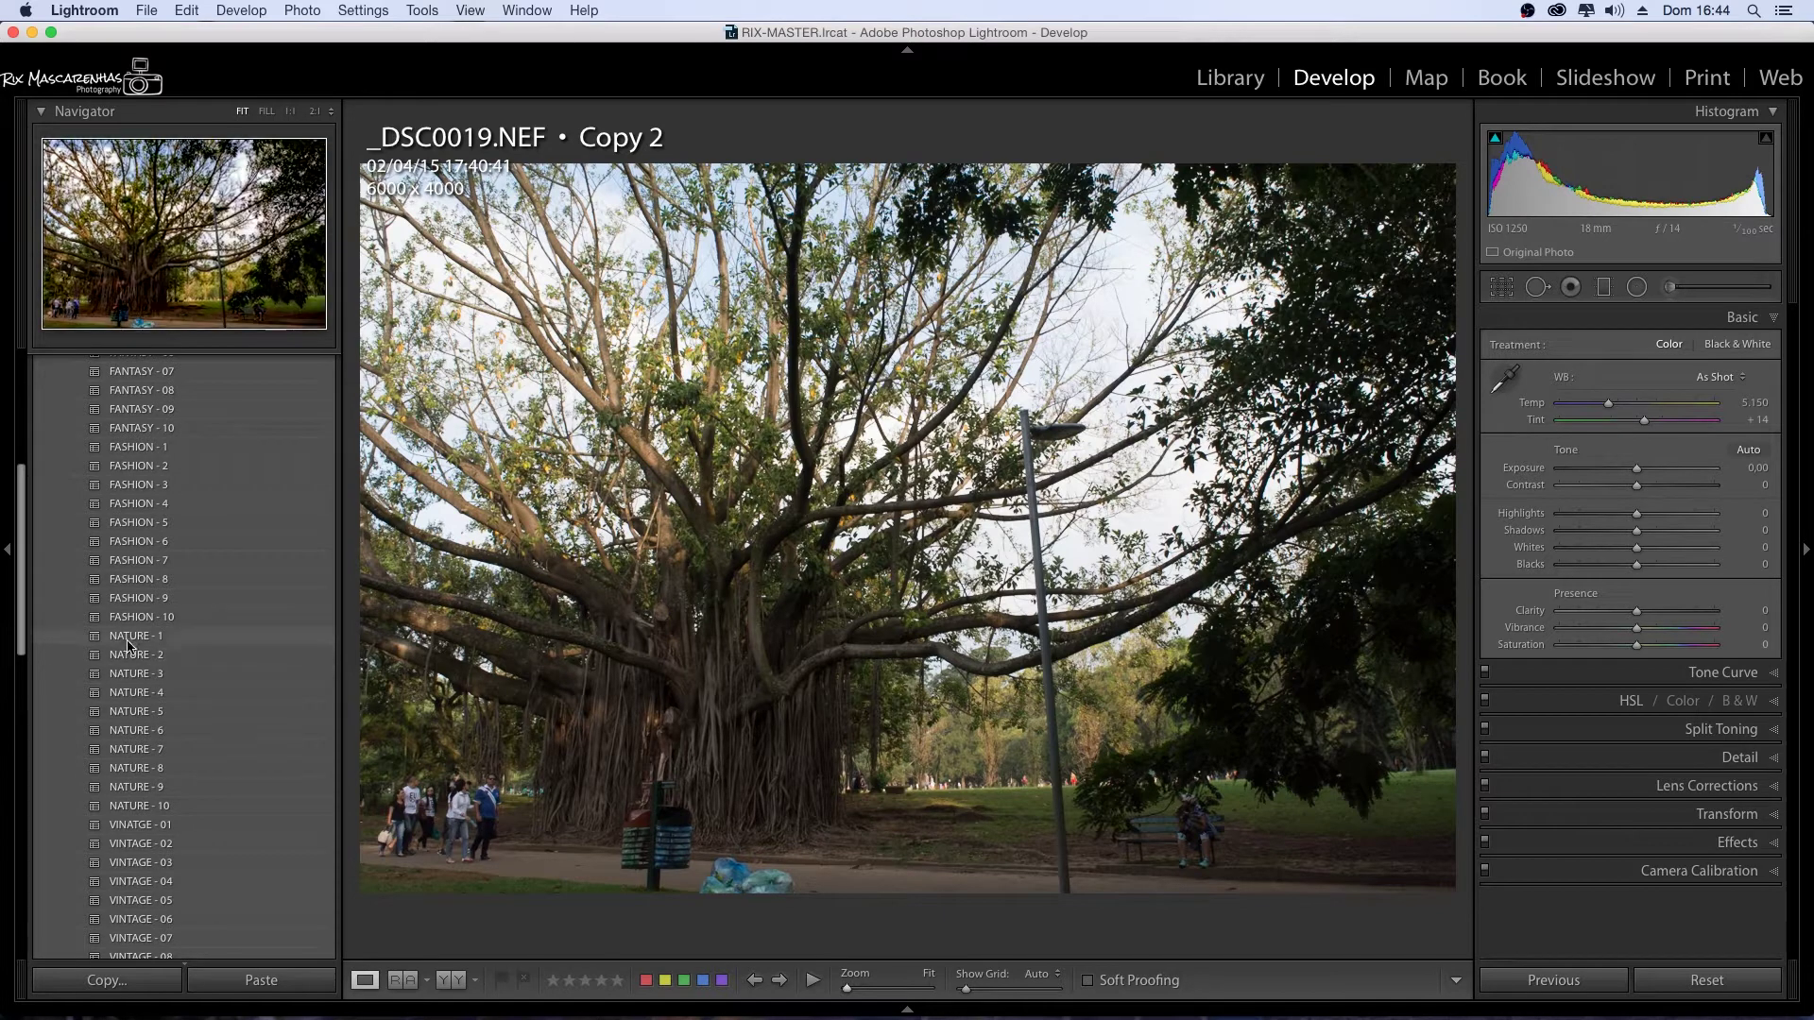
{"action": "left_click", "coordinate": [156, 749]}
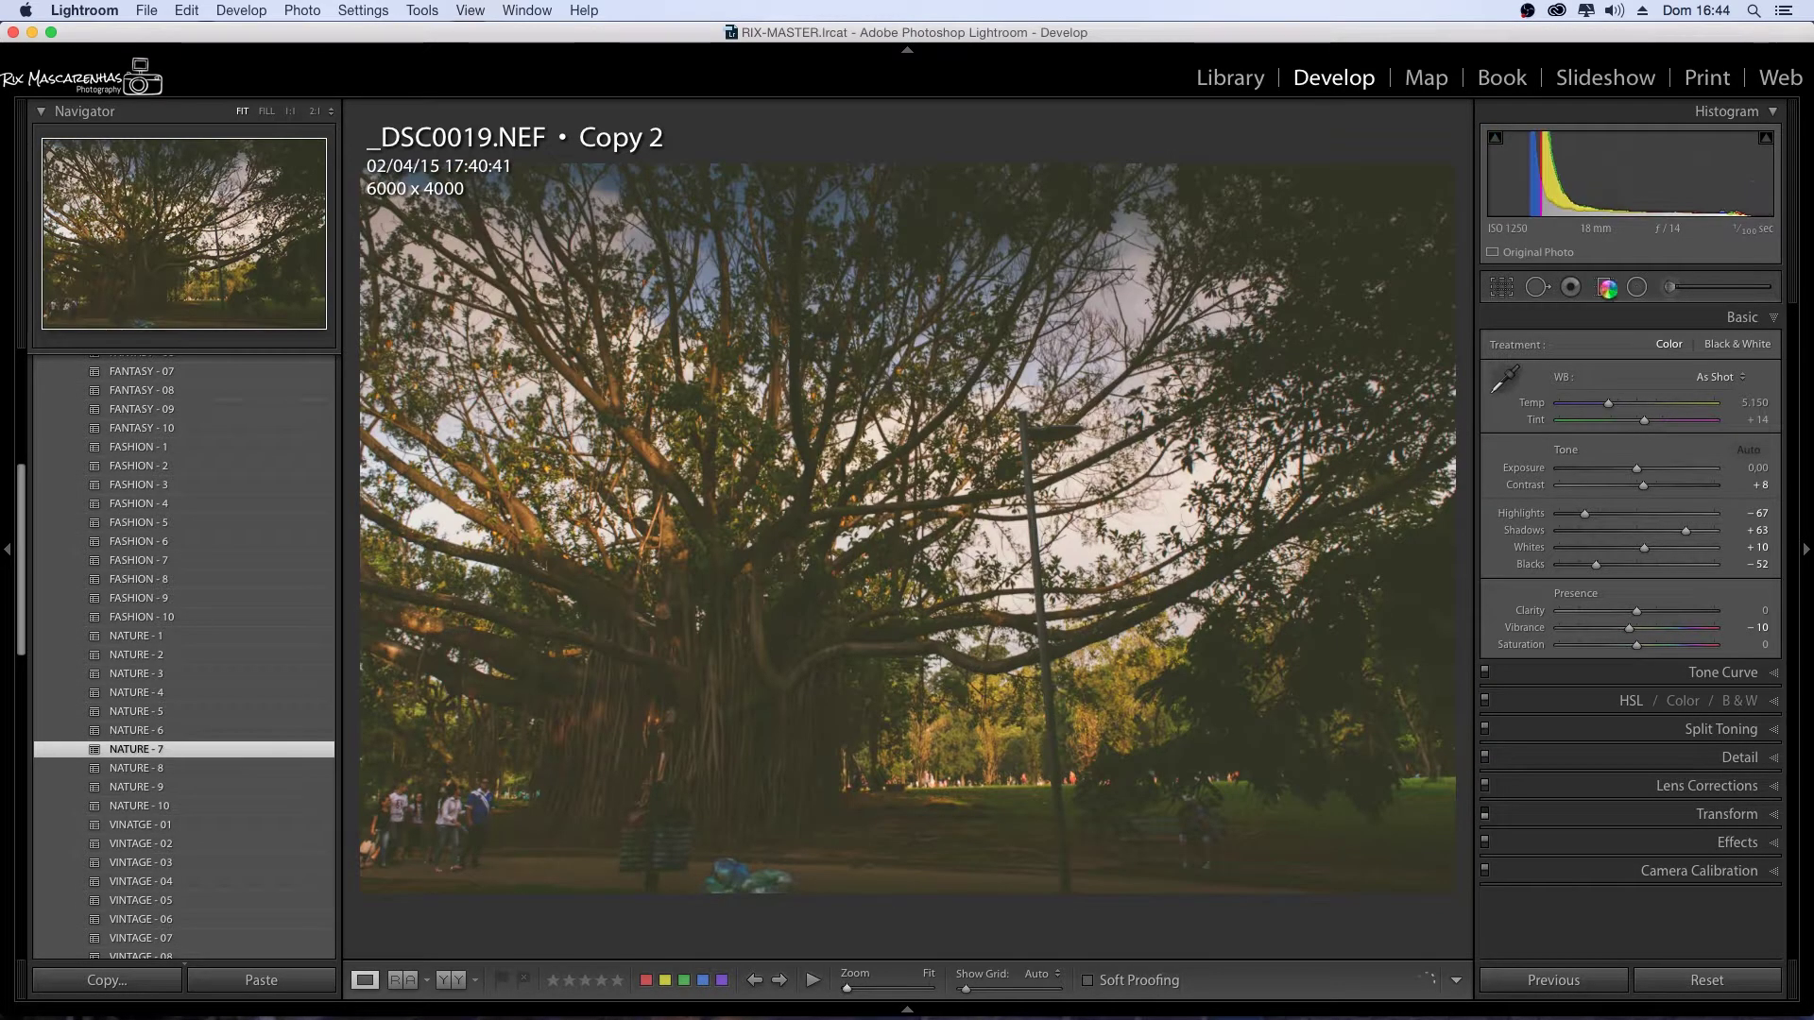
{"action": "left_click", "coordinate": [225, 731]}
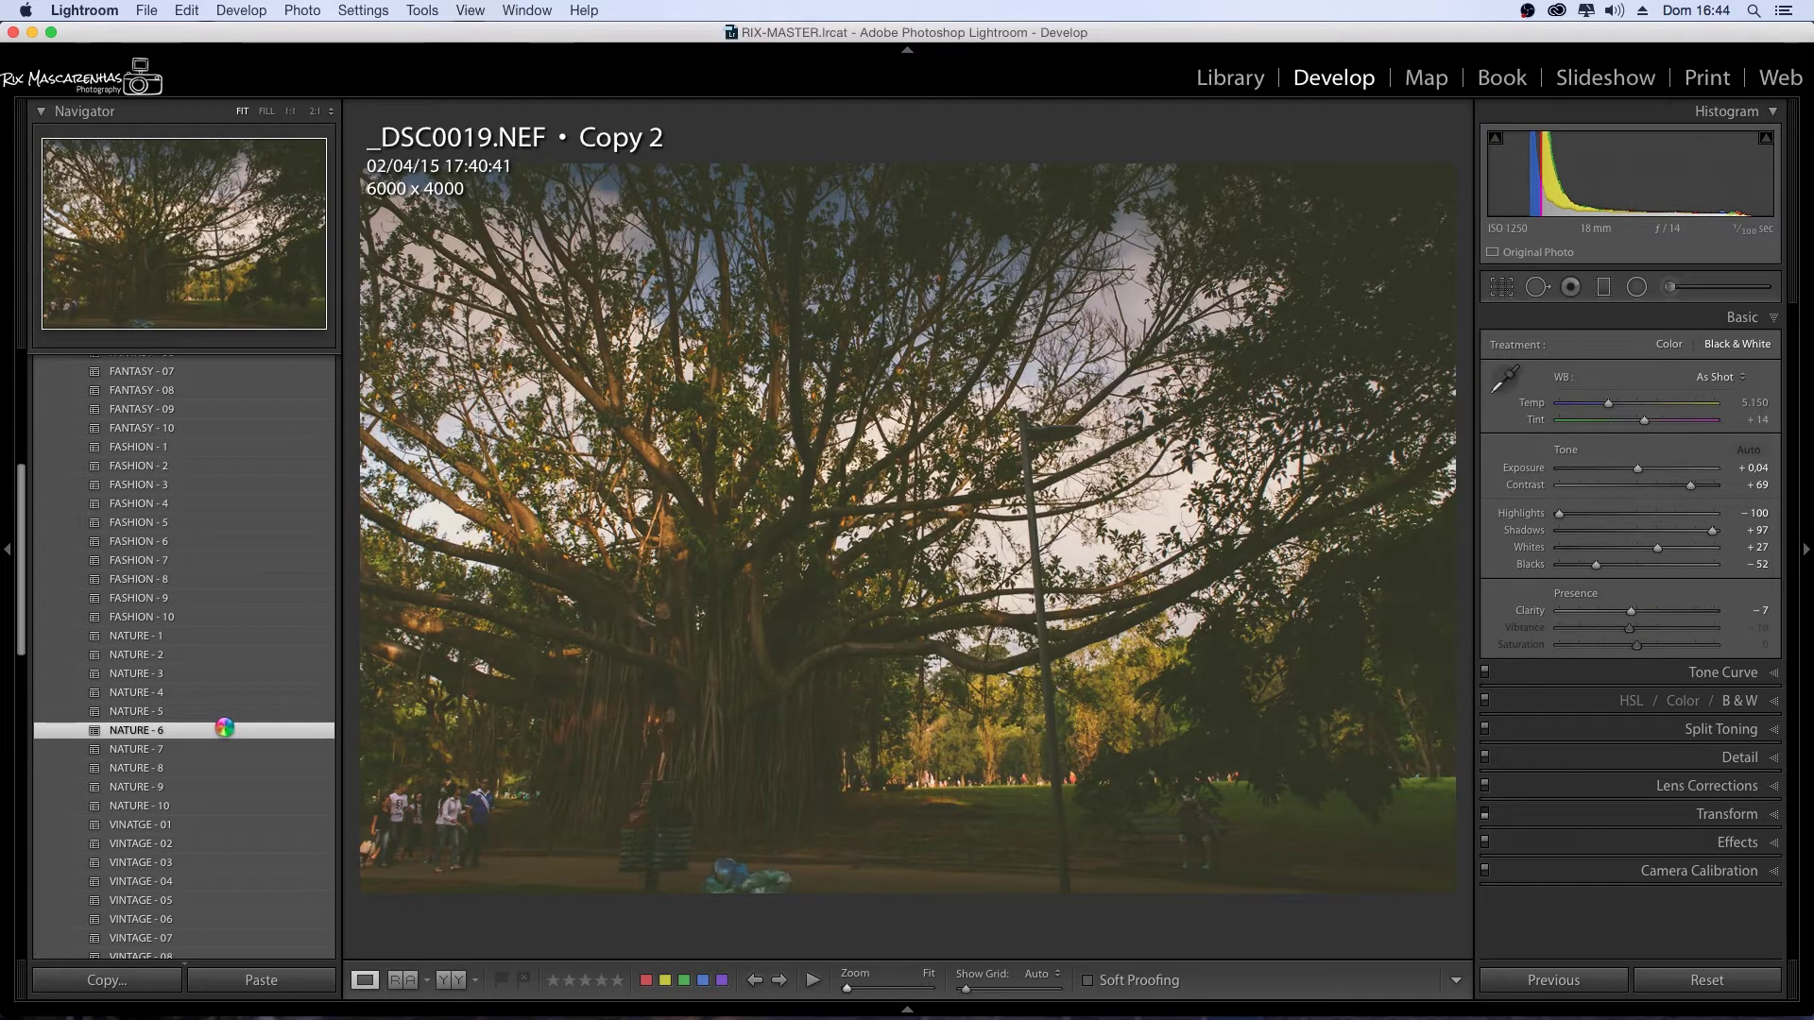
{"action": "left_click", "coordinate": [137, 654]}
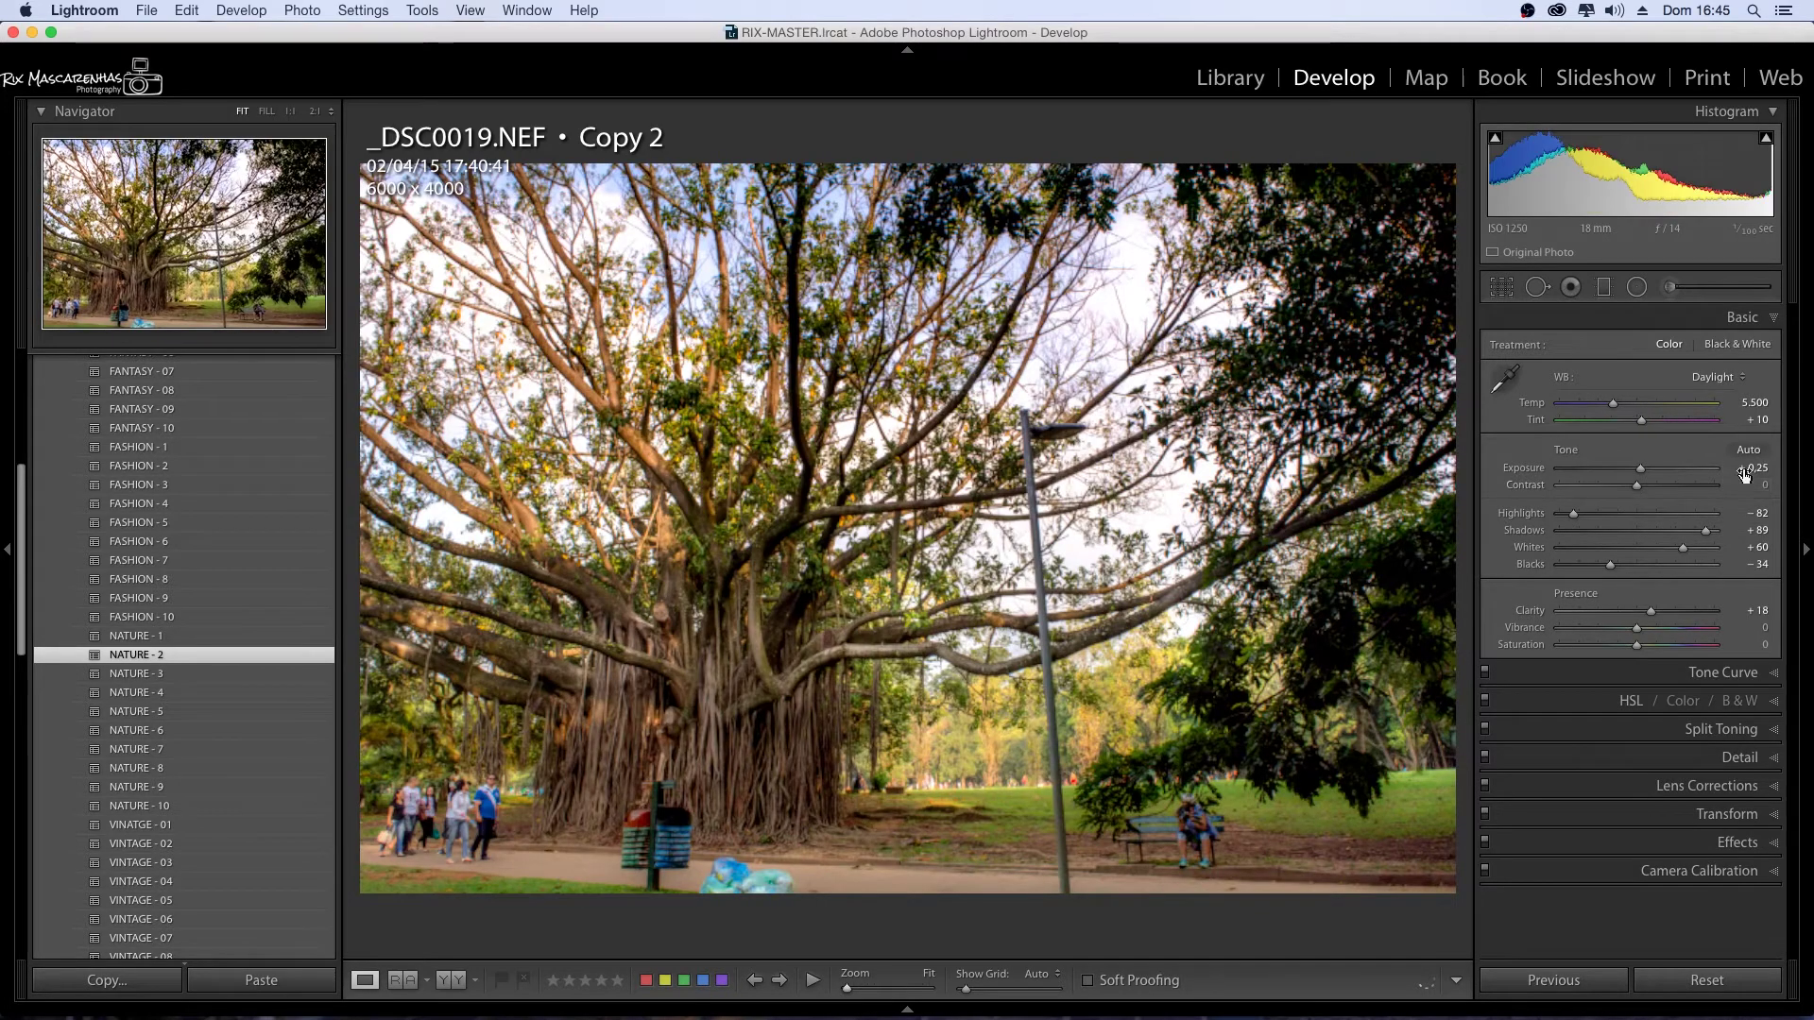
{"action": "mouse_move", "coordinate": [1756, 467]}
{"action": "left_mouse_down"}
{"action": "mouse_move", "coordinate": [1701, 468]}
{"action": "mouse_move", "coordinate": [1758, 467]}
{"action": "left_mouse_up"}
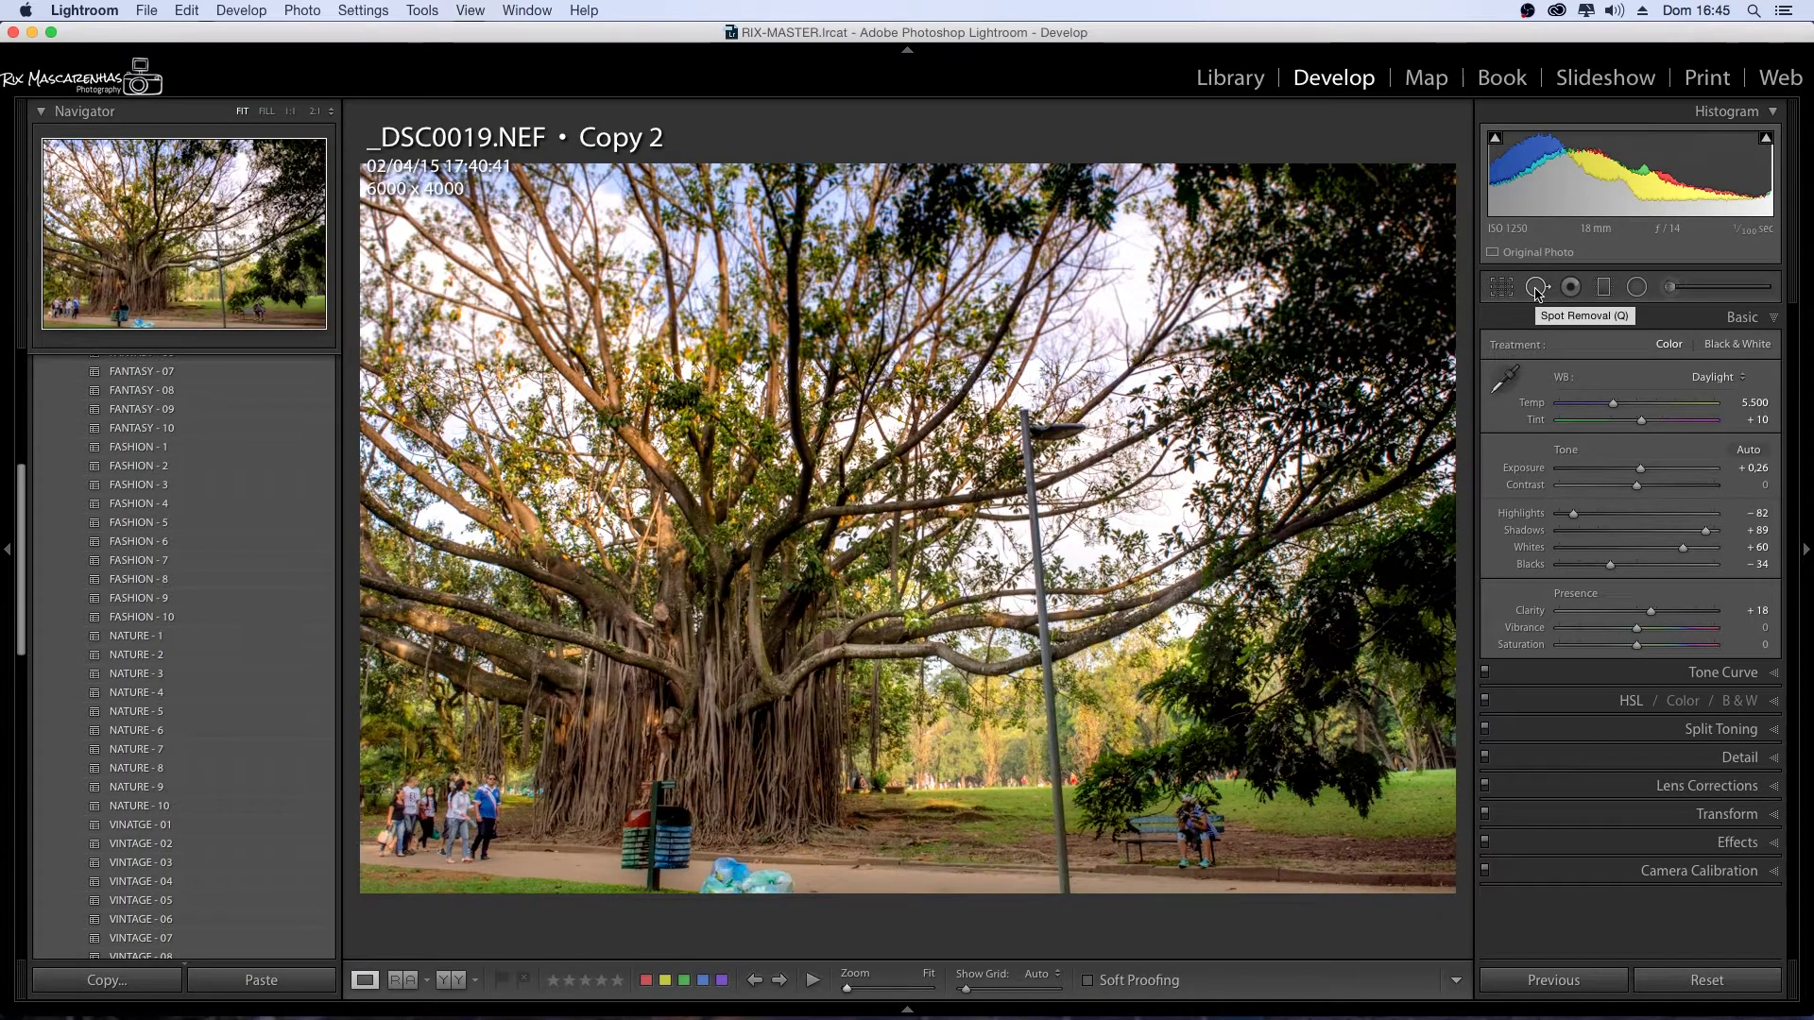
{"action": "left_click", "coordinate": [1537, 287]}
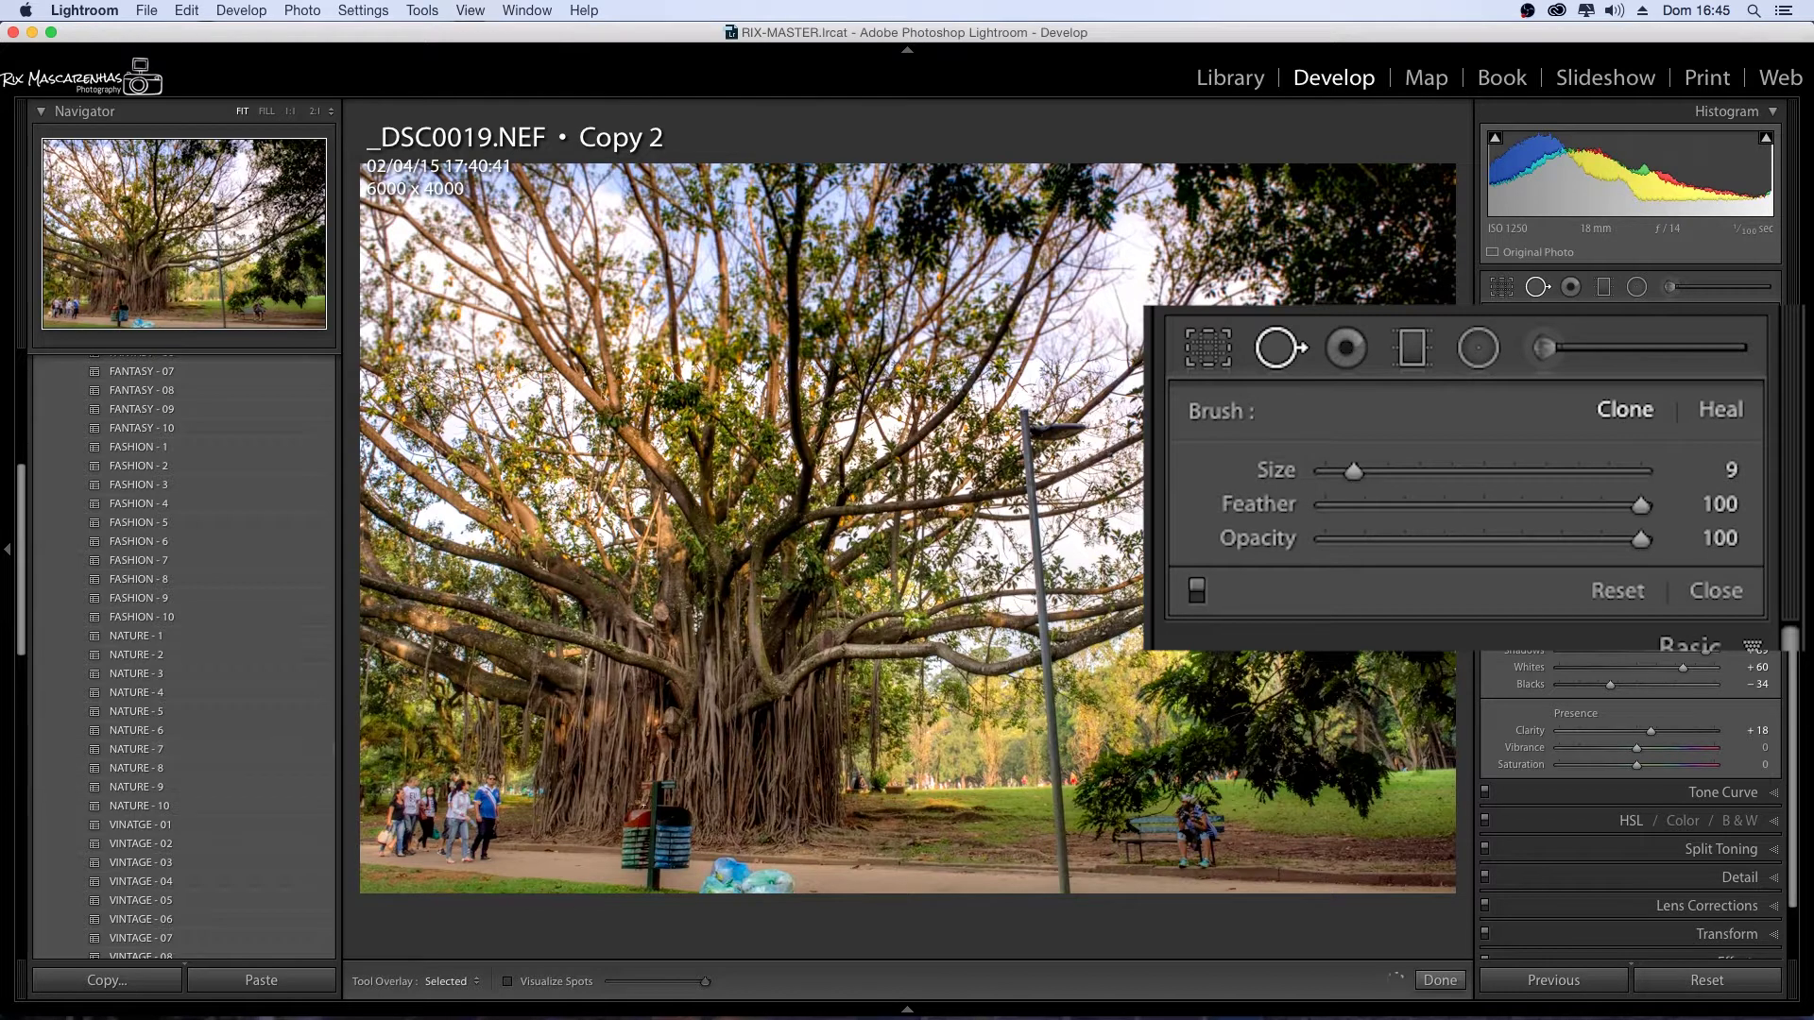
- Set the clone brush to size 76 and zoom the Navigator to 1:1 on the bins
{"action": "scroll", "coordinate": [627, 797], "scroll_direction": "up", "scroll_amount": 1}
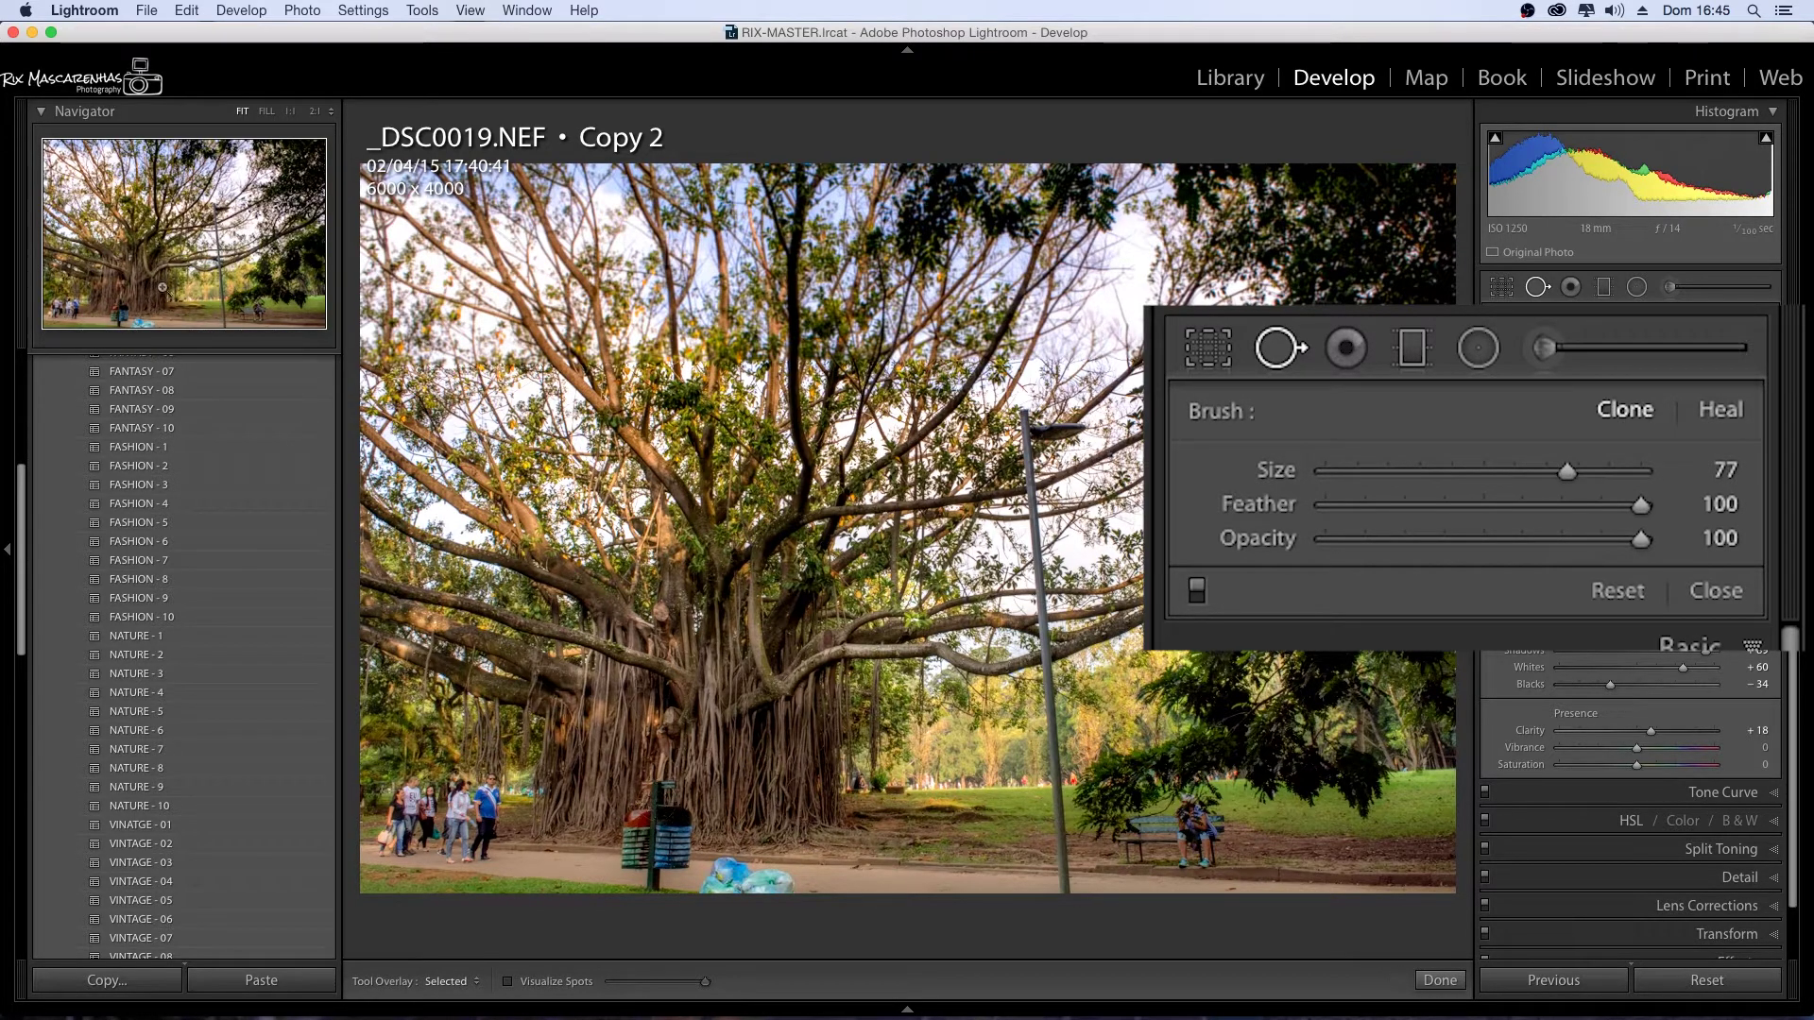
{"action": "left_click", "coordinate": [315, 111]}
{"action": "left_click_drag", "start_coordinate": [137, 333], "coordinate": [122, 314]}
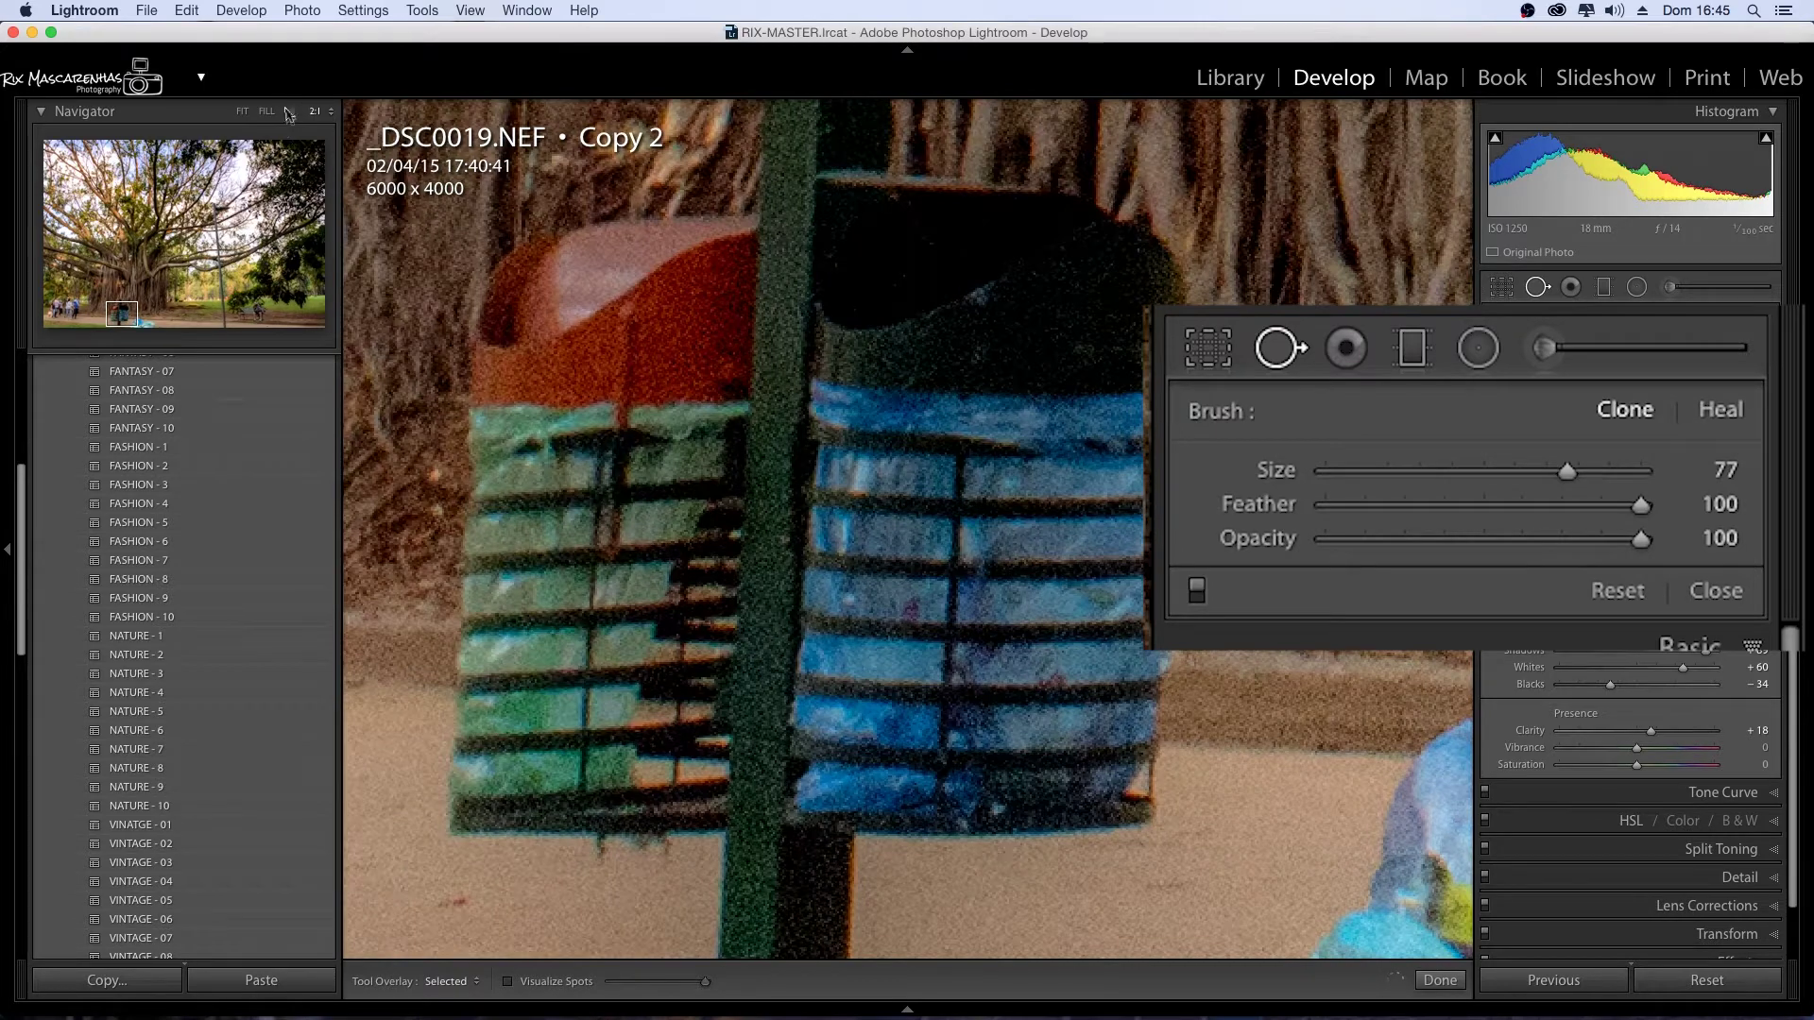
{"action": "left_click", "coordinate": [293, 112]}
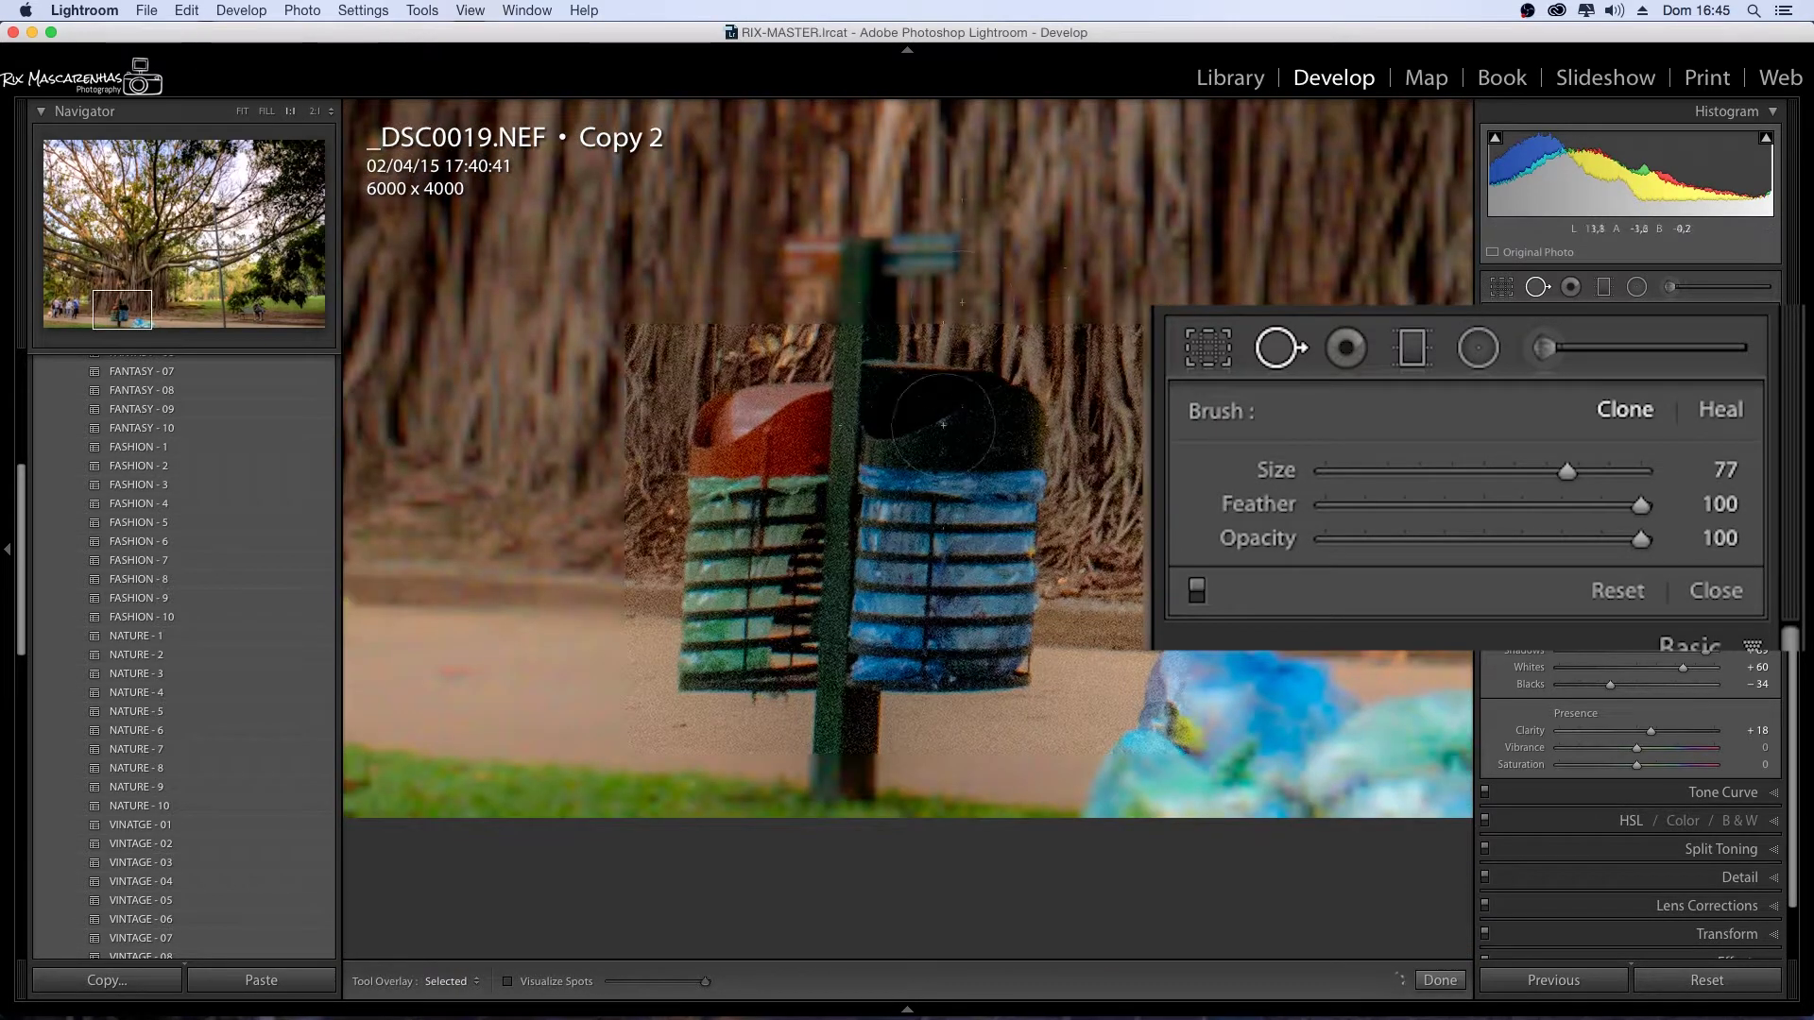
{"action": "left_click", "coordinate": [120, 303]}
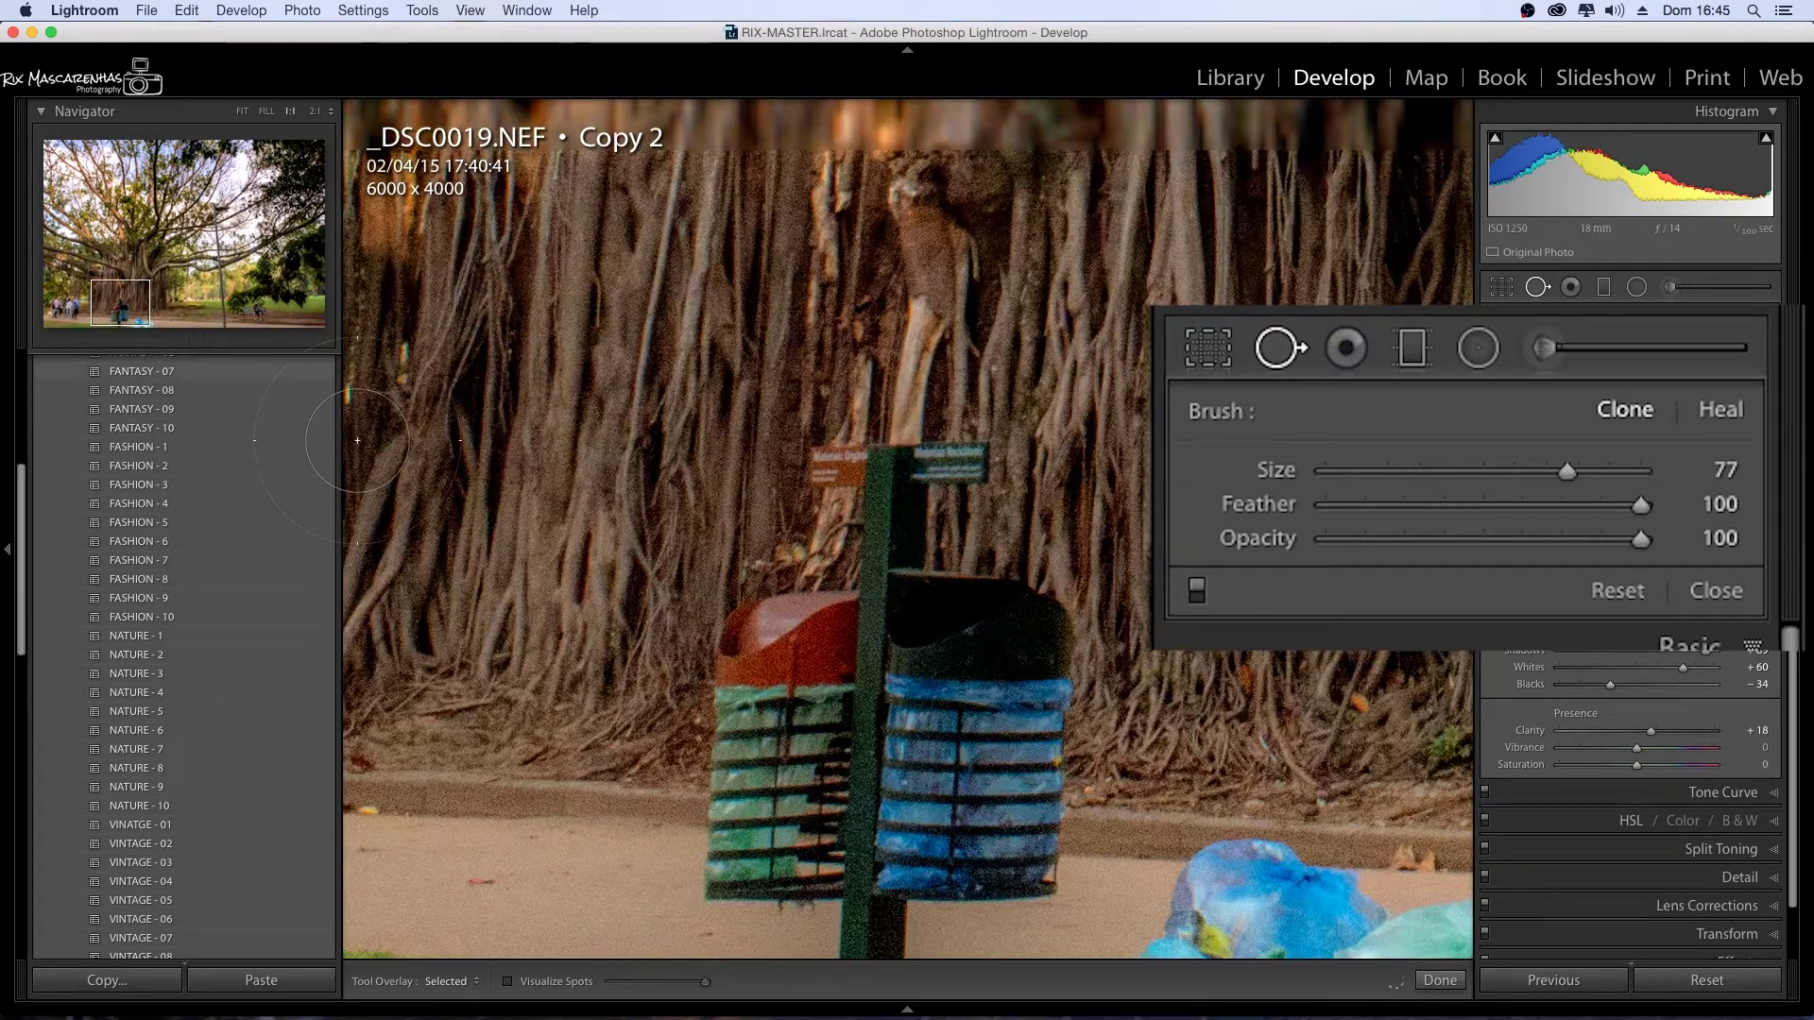
{"action": "scroll", "coordinate": [898, 520], "scroll_direction": "down", "scroll_amount": 1}
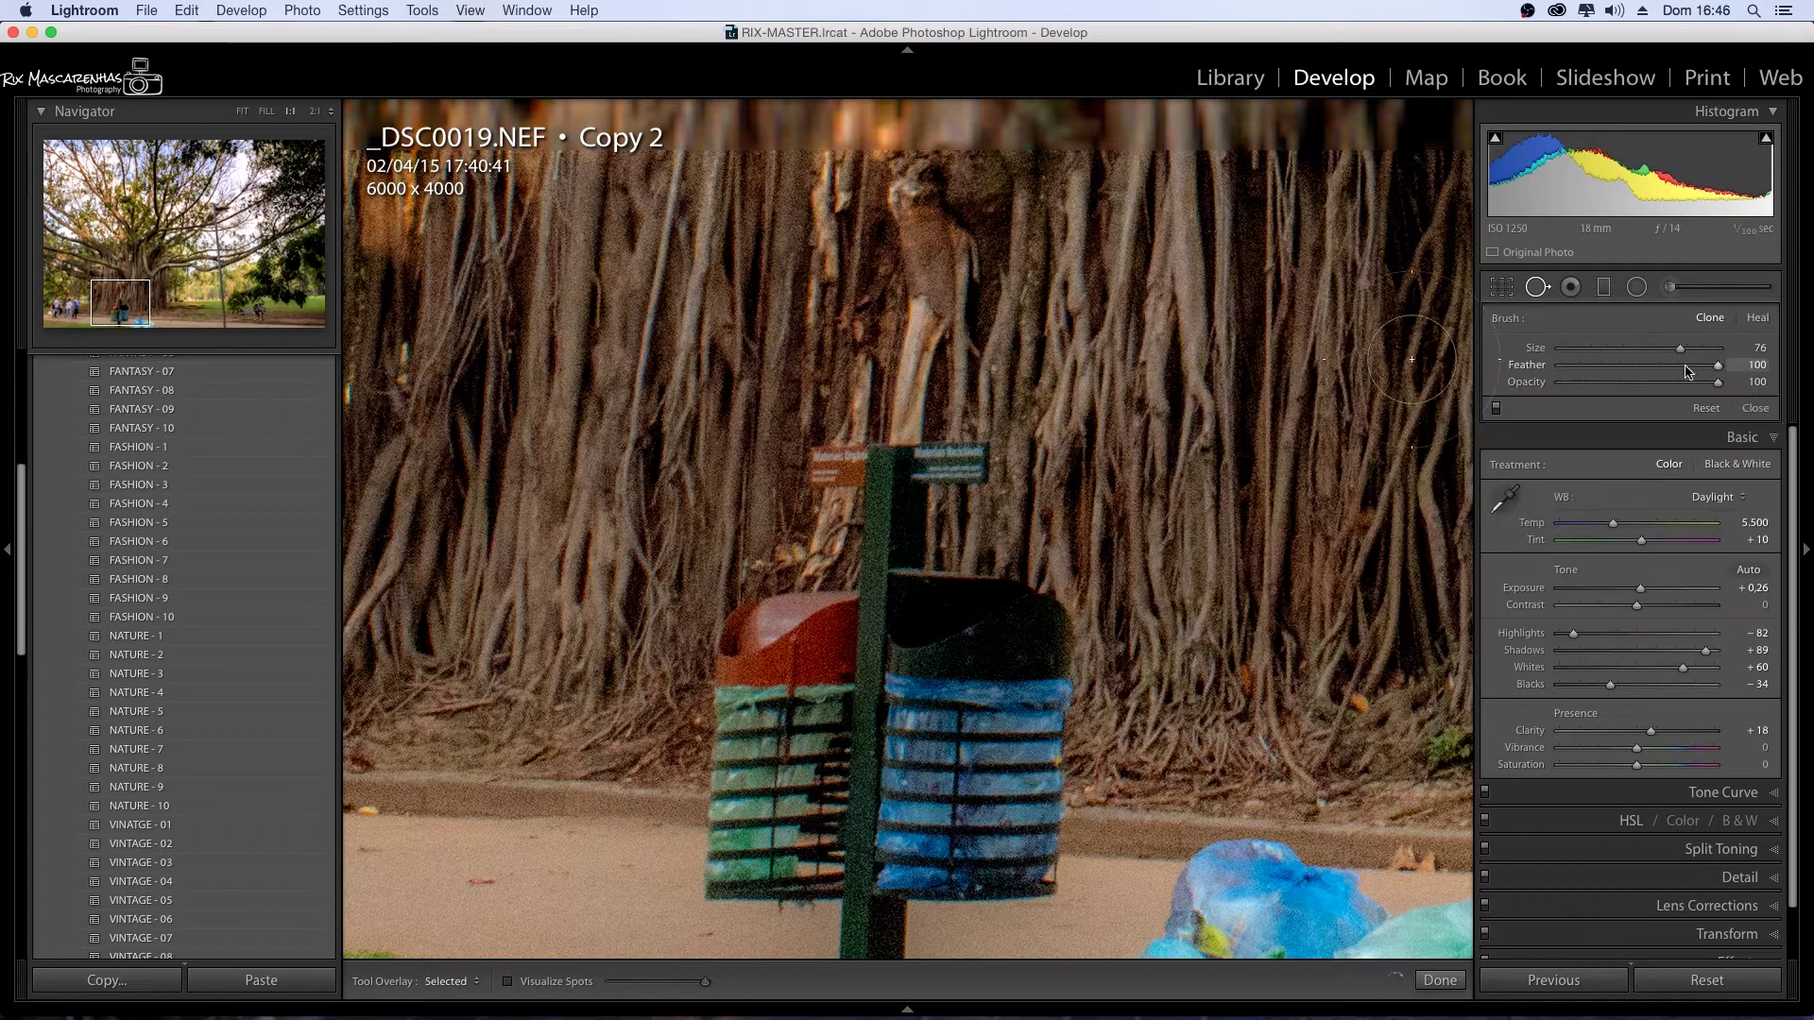
- Lower feather to 37 and clone over the post-top signs and the red bin lid
{"action": "left_click_drag", "start_coordinate": [1689, 371], "coordinate": [1589, 372]}
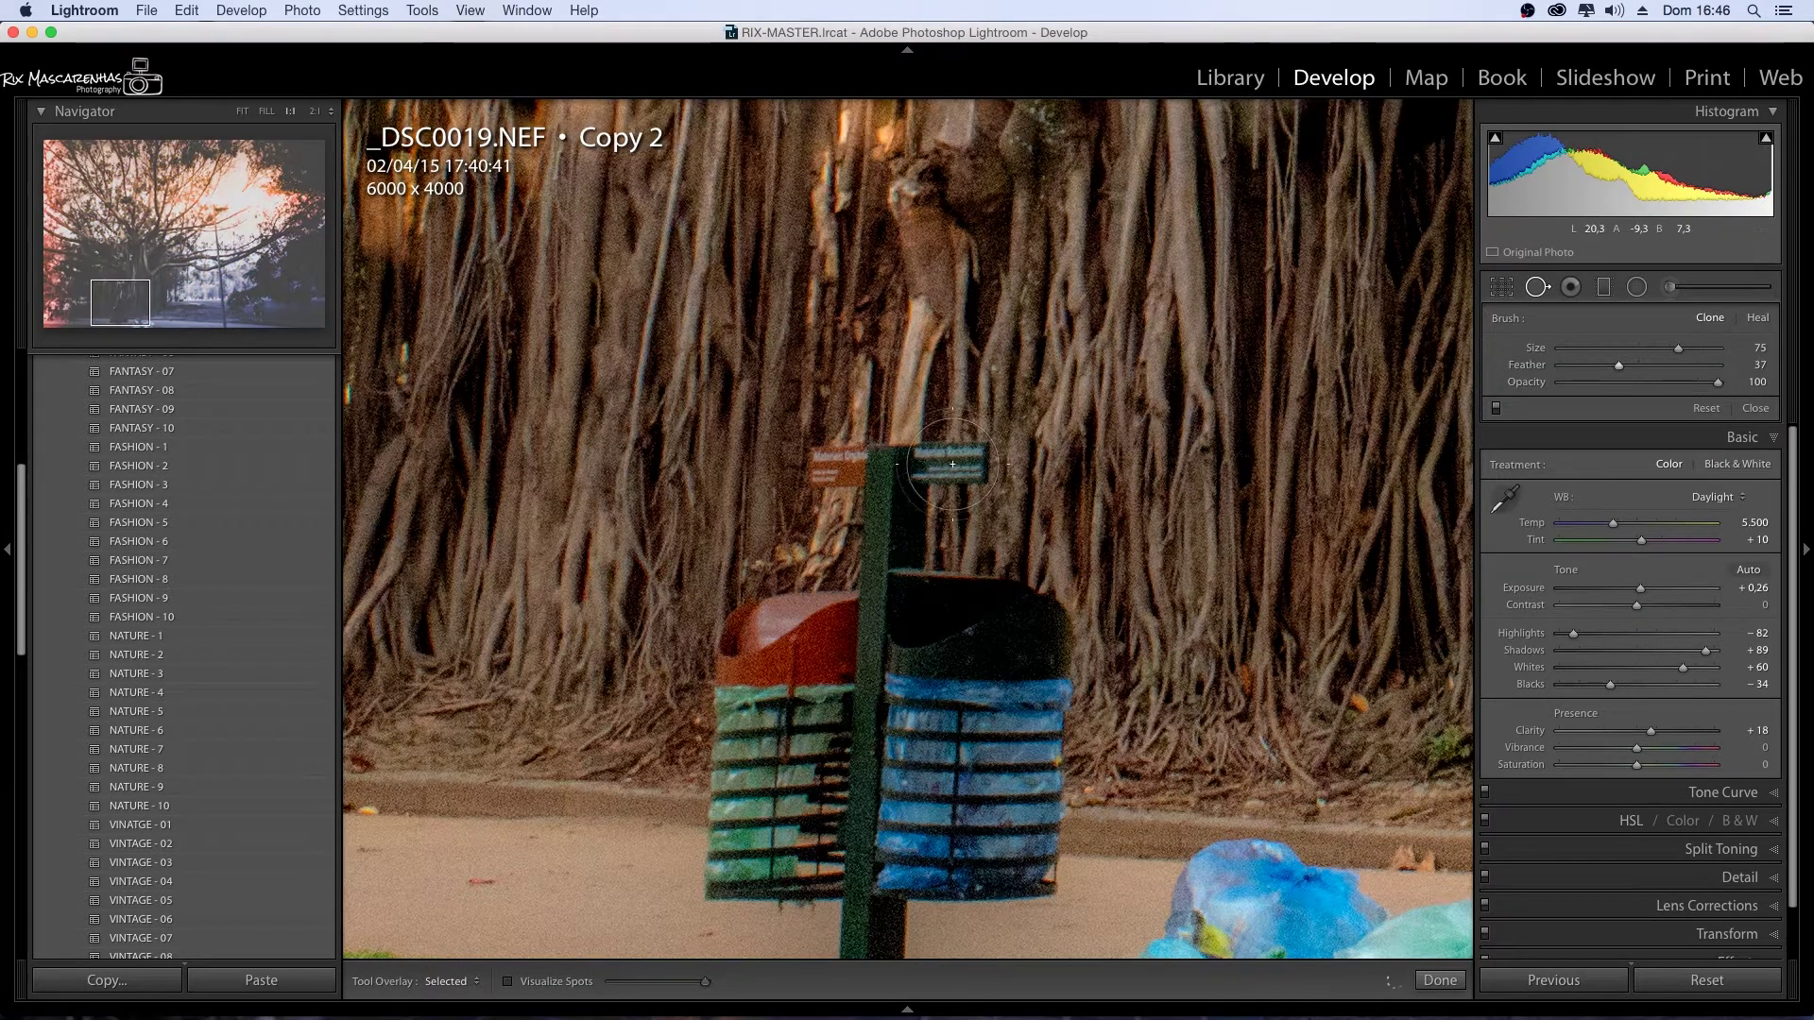
{"action": "left_click_drag", "start_coordinate": [953, 464], "coordinate": [865, 464]}
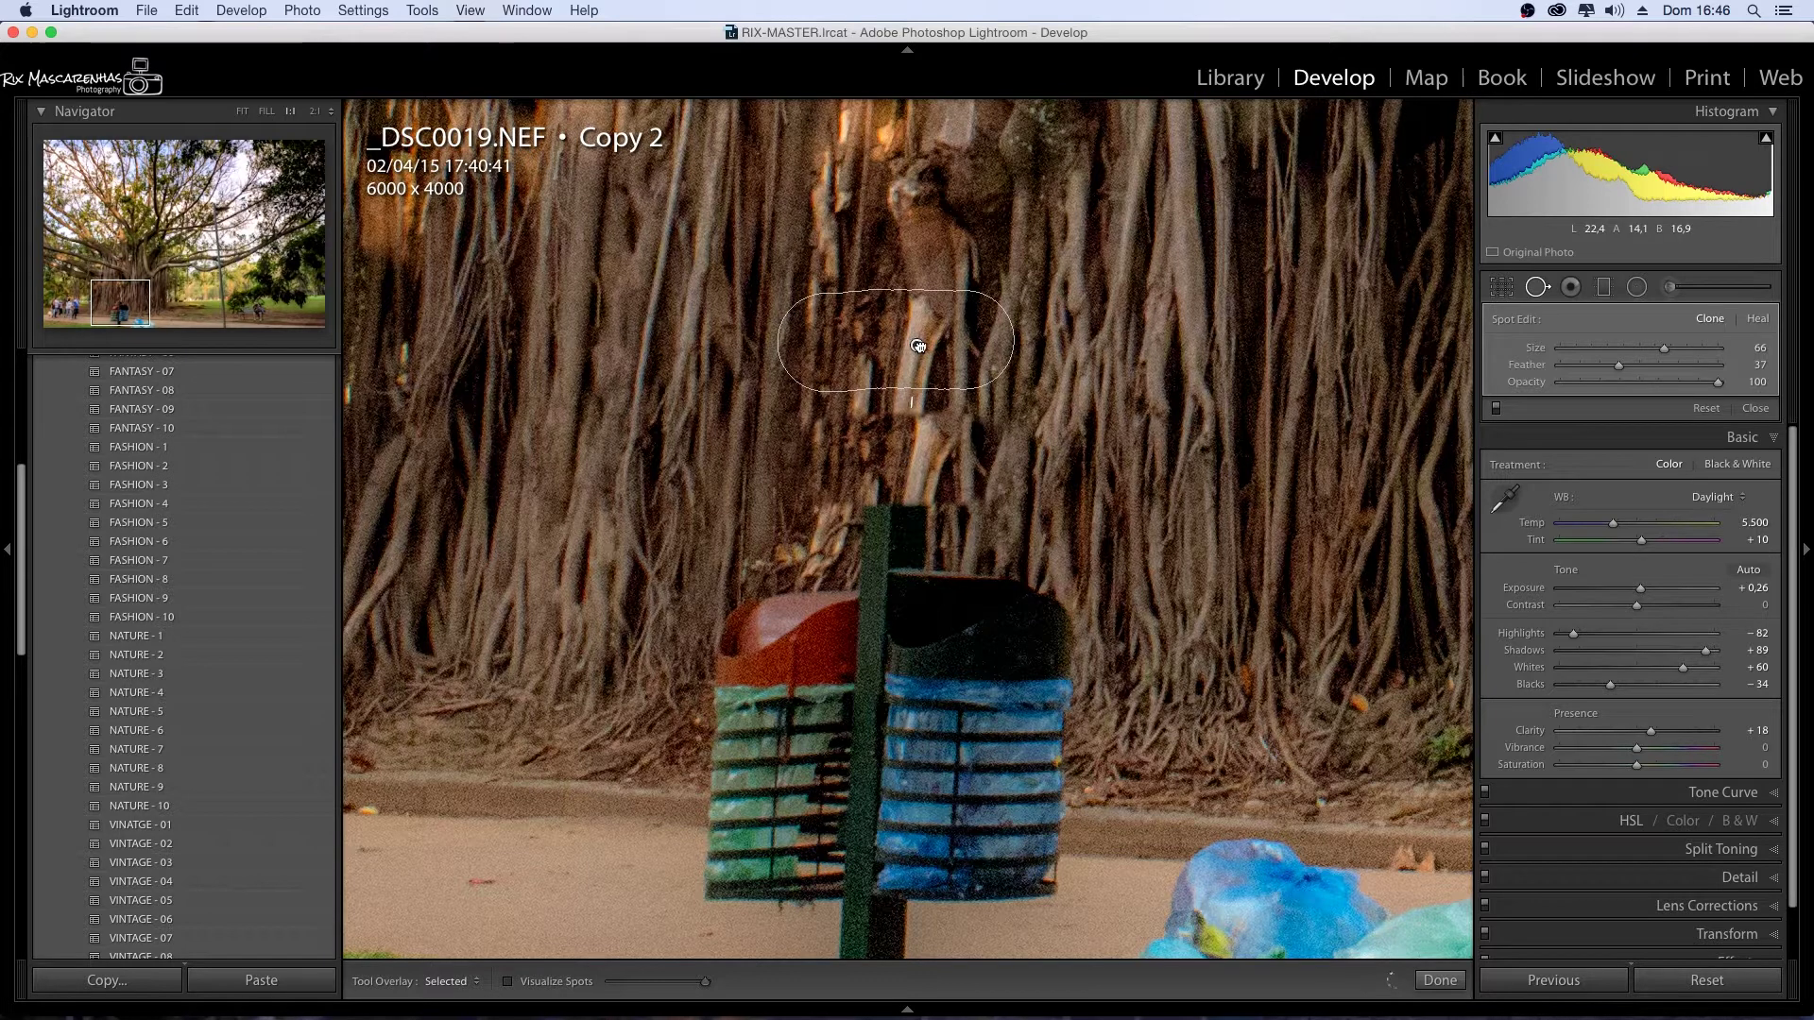
{"action": "left_click_drag", "start_coordinate": [949, 342], "coordinate": [921, 342]}
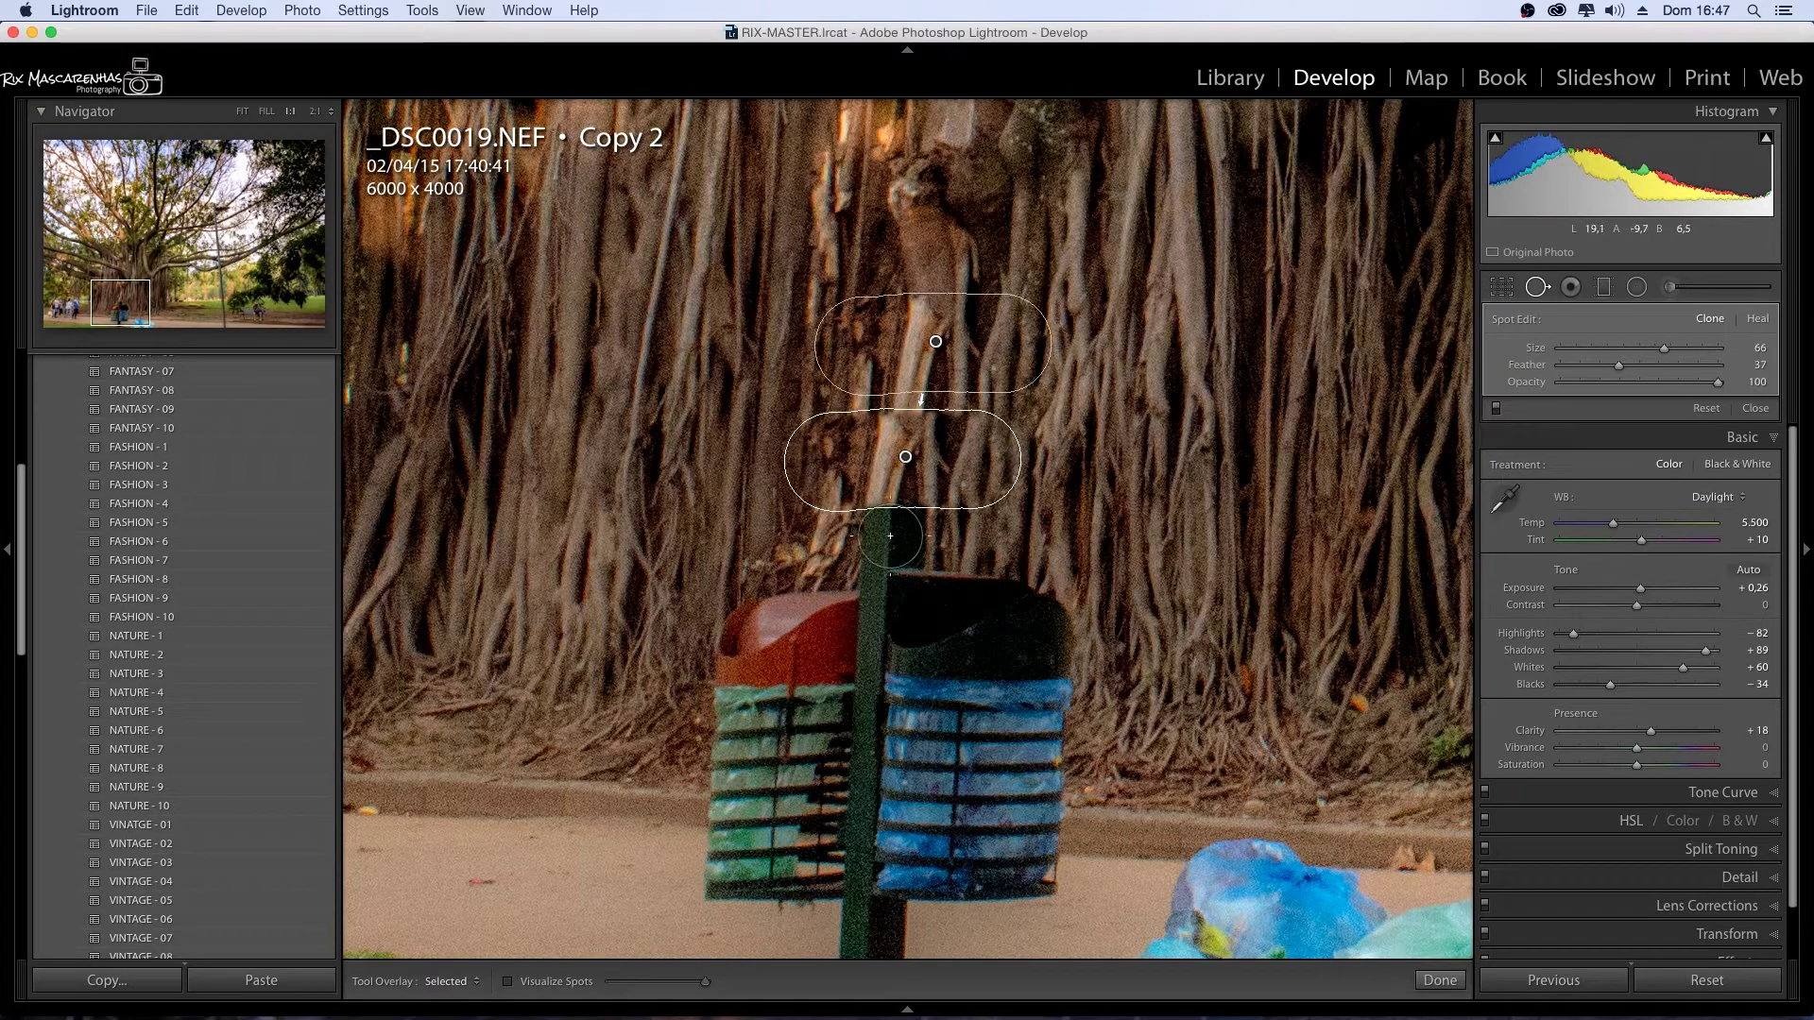
{"action": "mouse_move", "coordinate": [836, 602]}
{"action": "left_mouse_down"}
{"action": "mouse_move", "coordinate": [741, 600]}
{"action": "mouse_move", "coordinate": [834, 627]}
{"action": "left_mouse_up"}
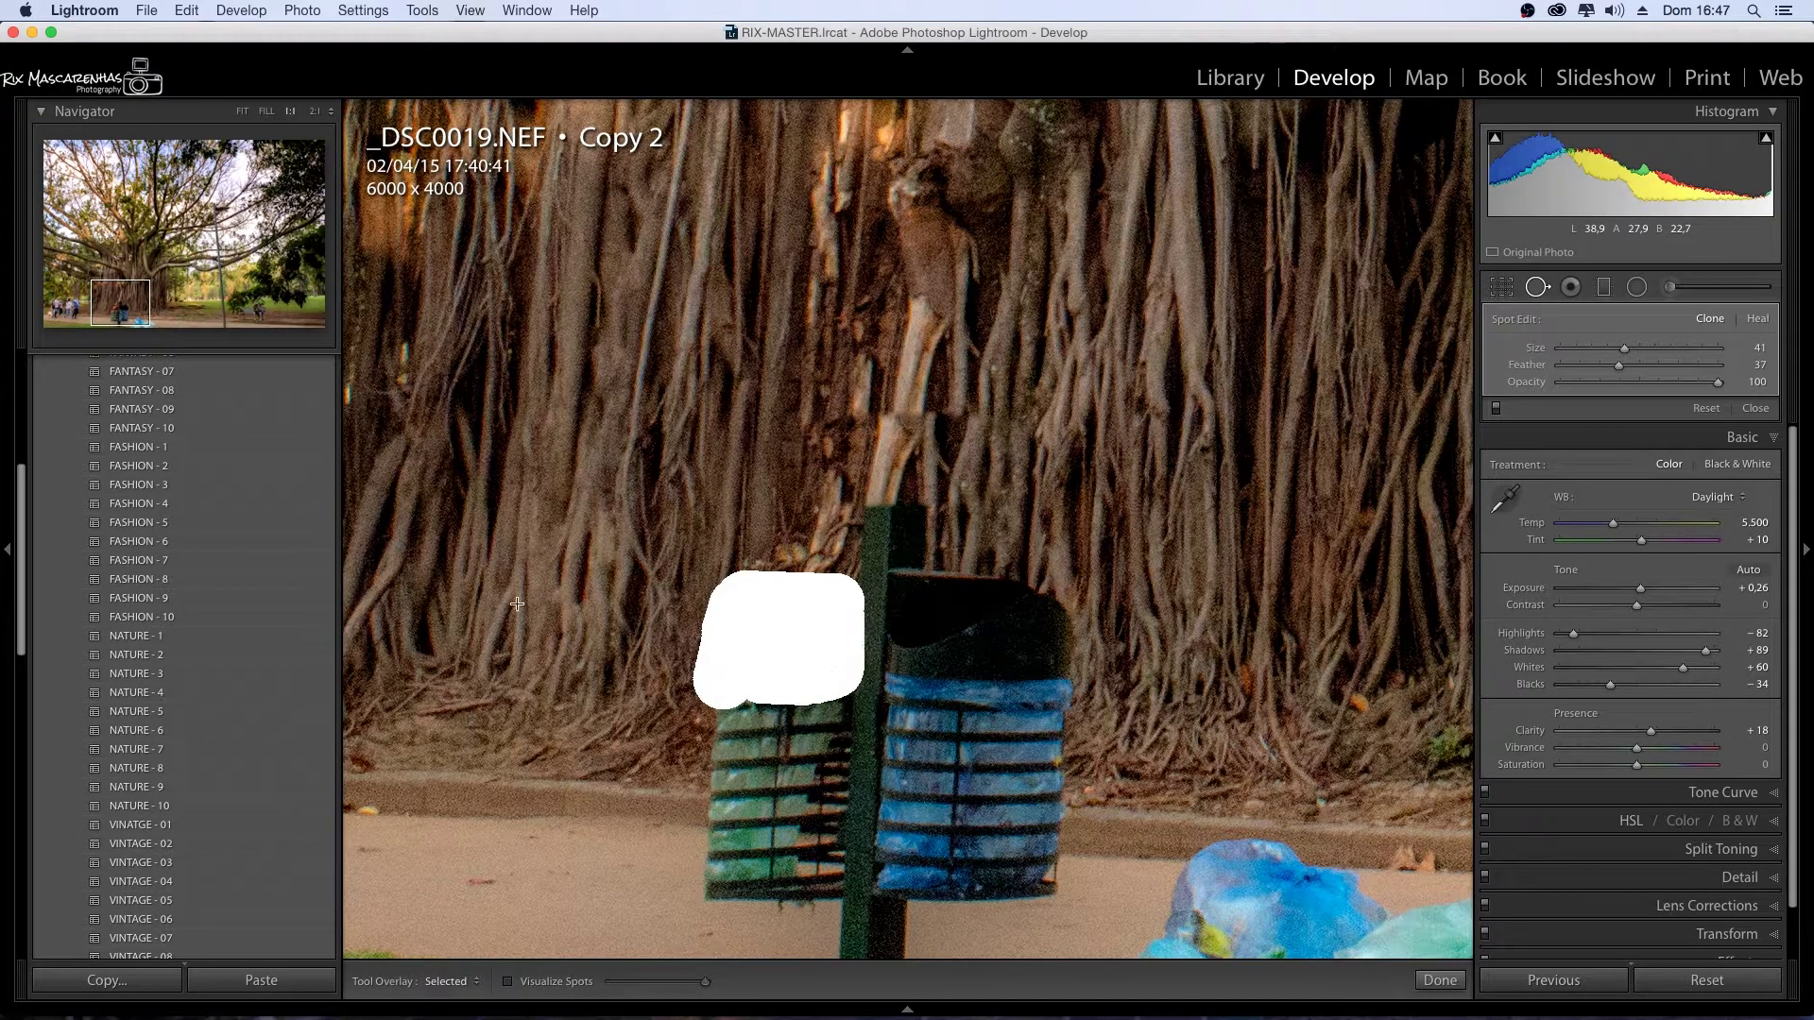
- Hide the pins, zoom to 1:1, and clone three ground-sourced patches over the left green bin
{"action": "key", "text": "z"}
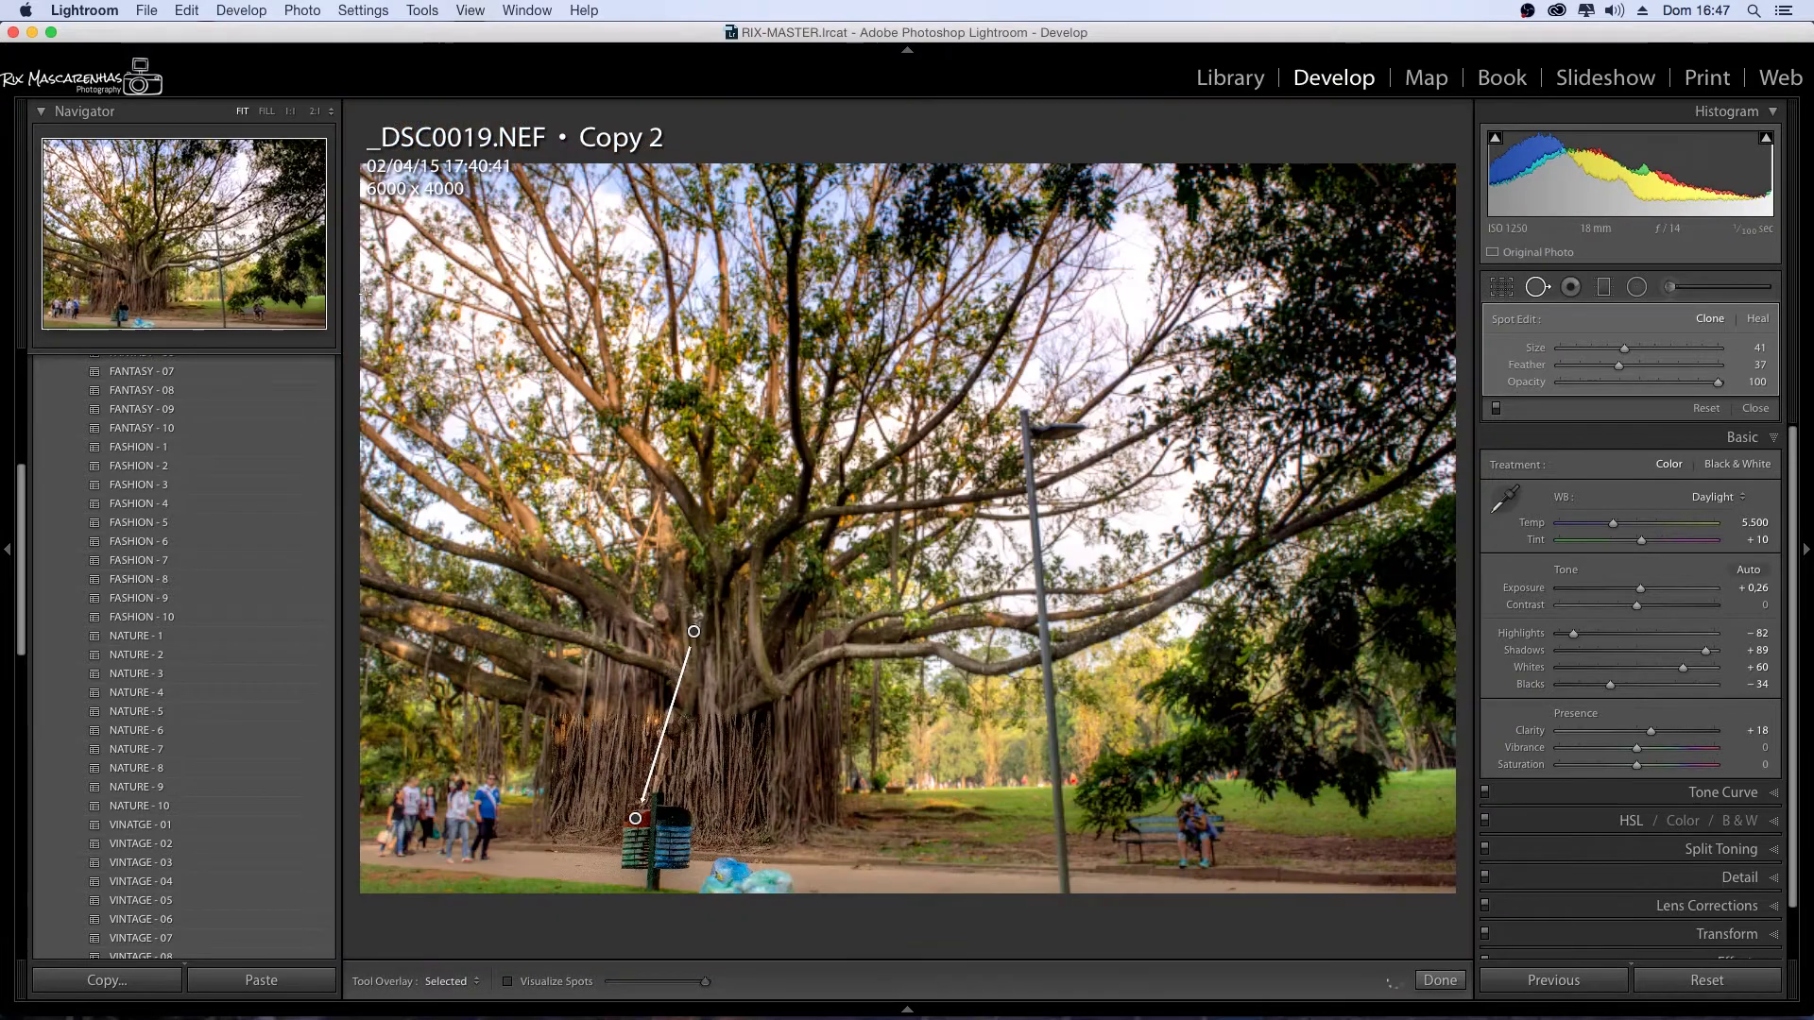
{"action": "key", "text": "h"}
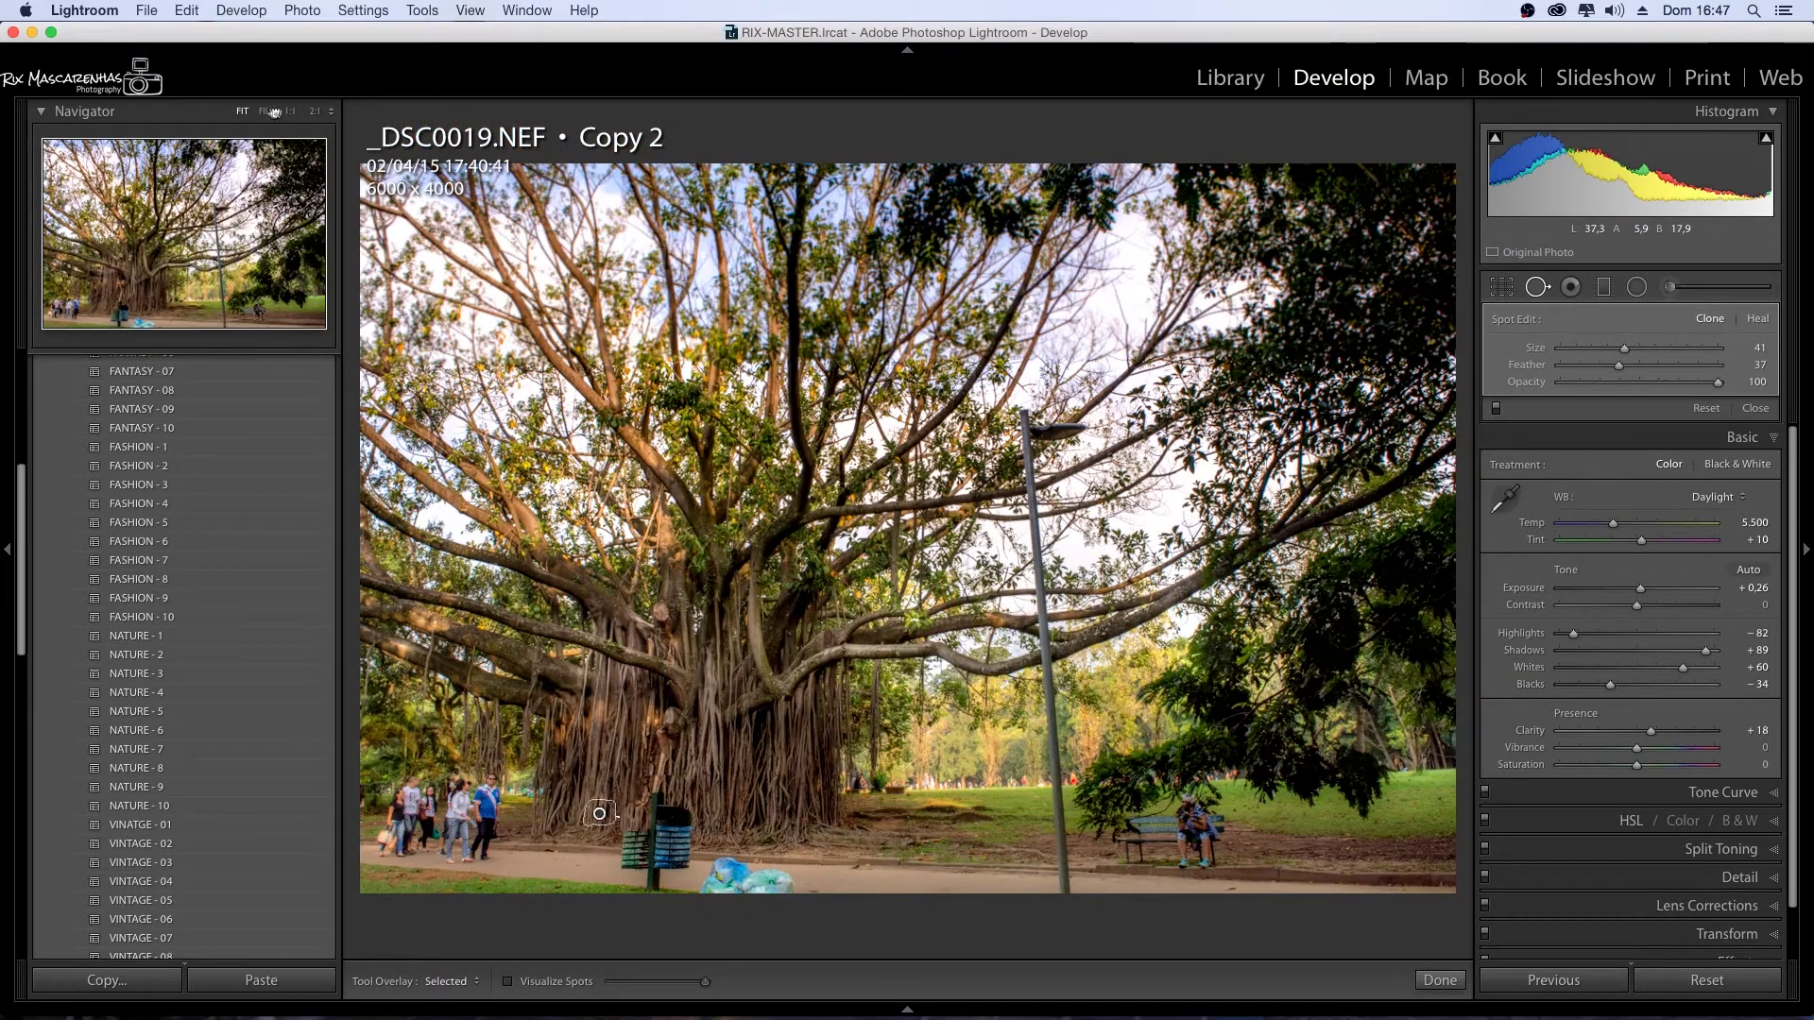
{"action": "key", "text": "z"}
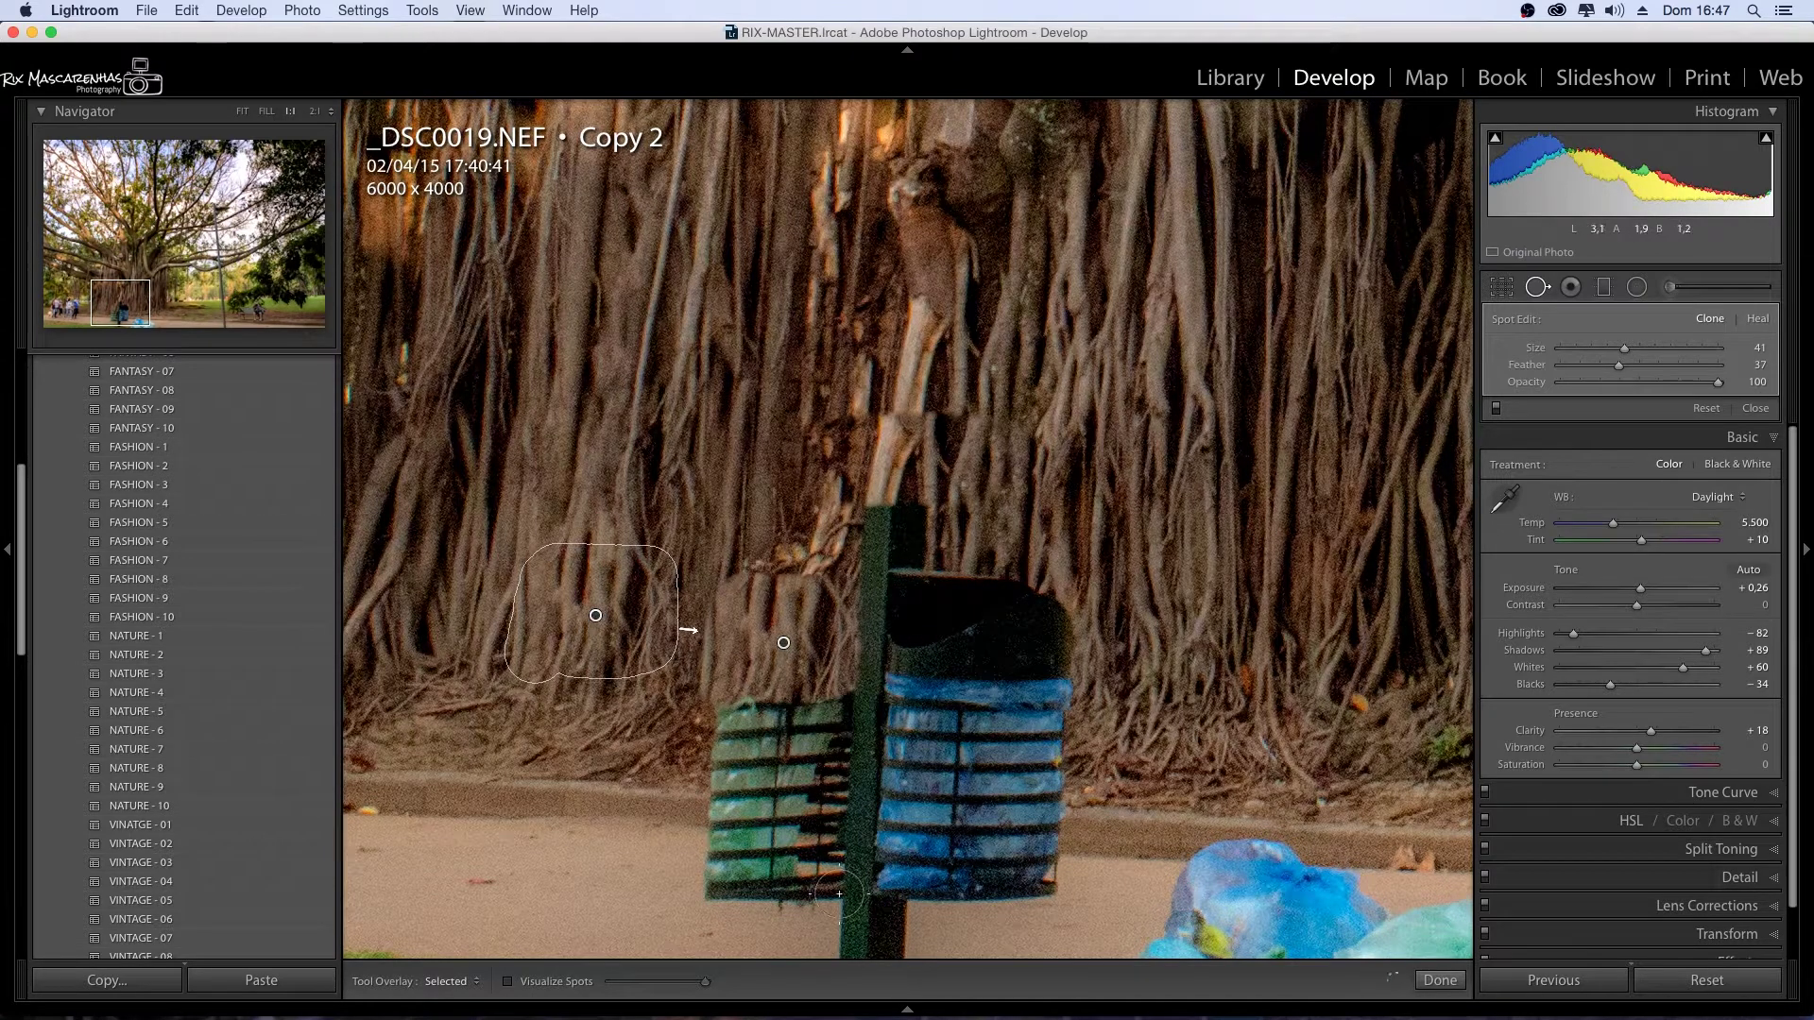
{"action": "left_click_drag", "start_coordinate": [714, 809], "coordinate": [831, 817]}
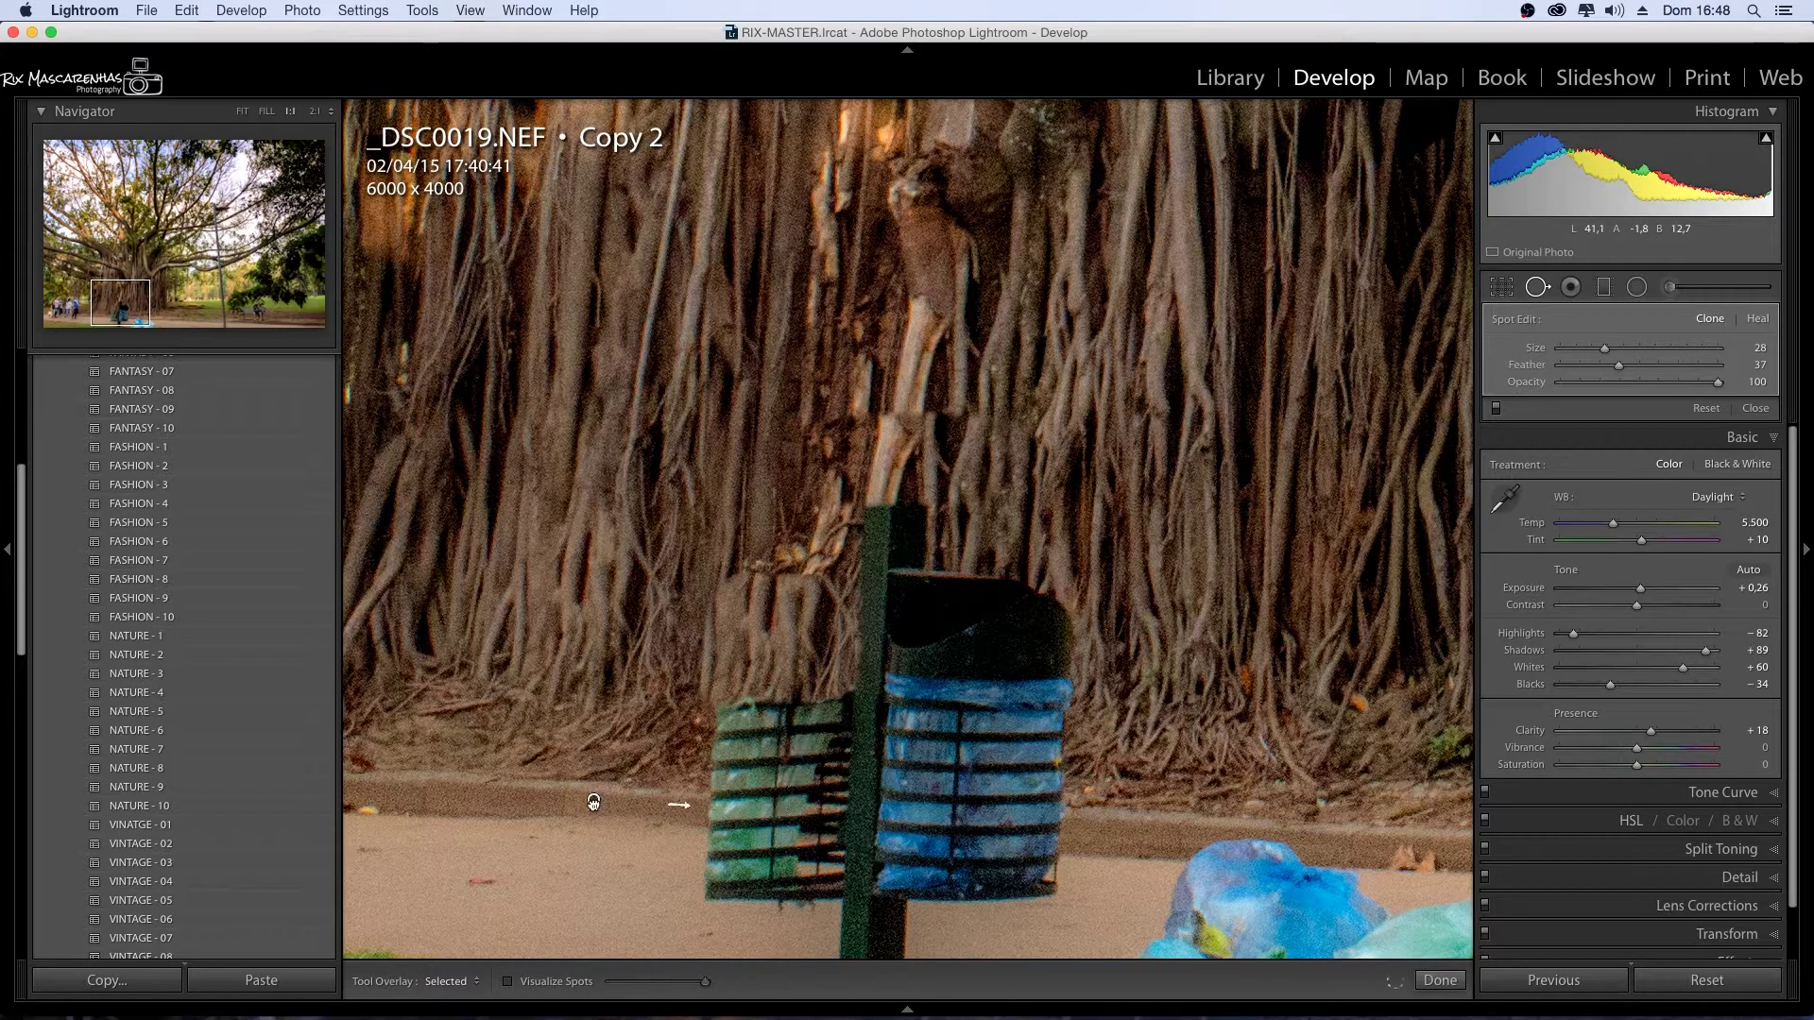
{"action": "left_click_drag", "start_coordinate": [591, 804], "coordinate": [592, 804]}
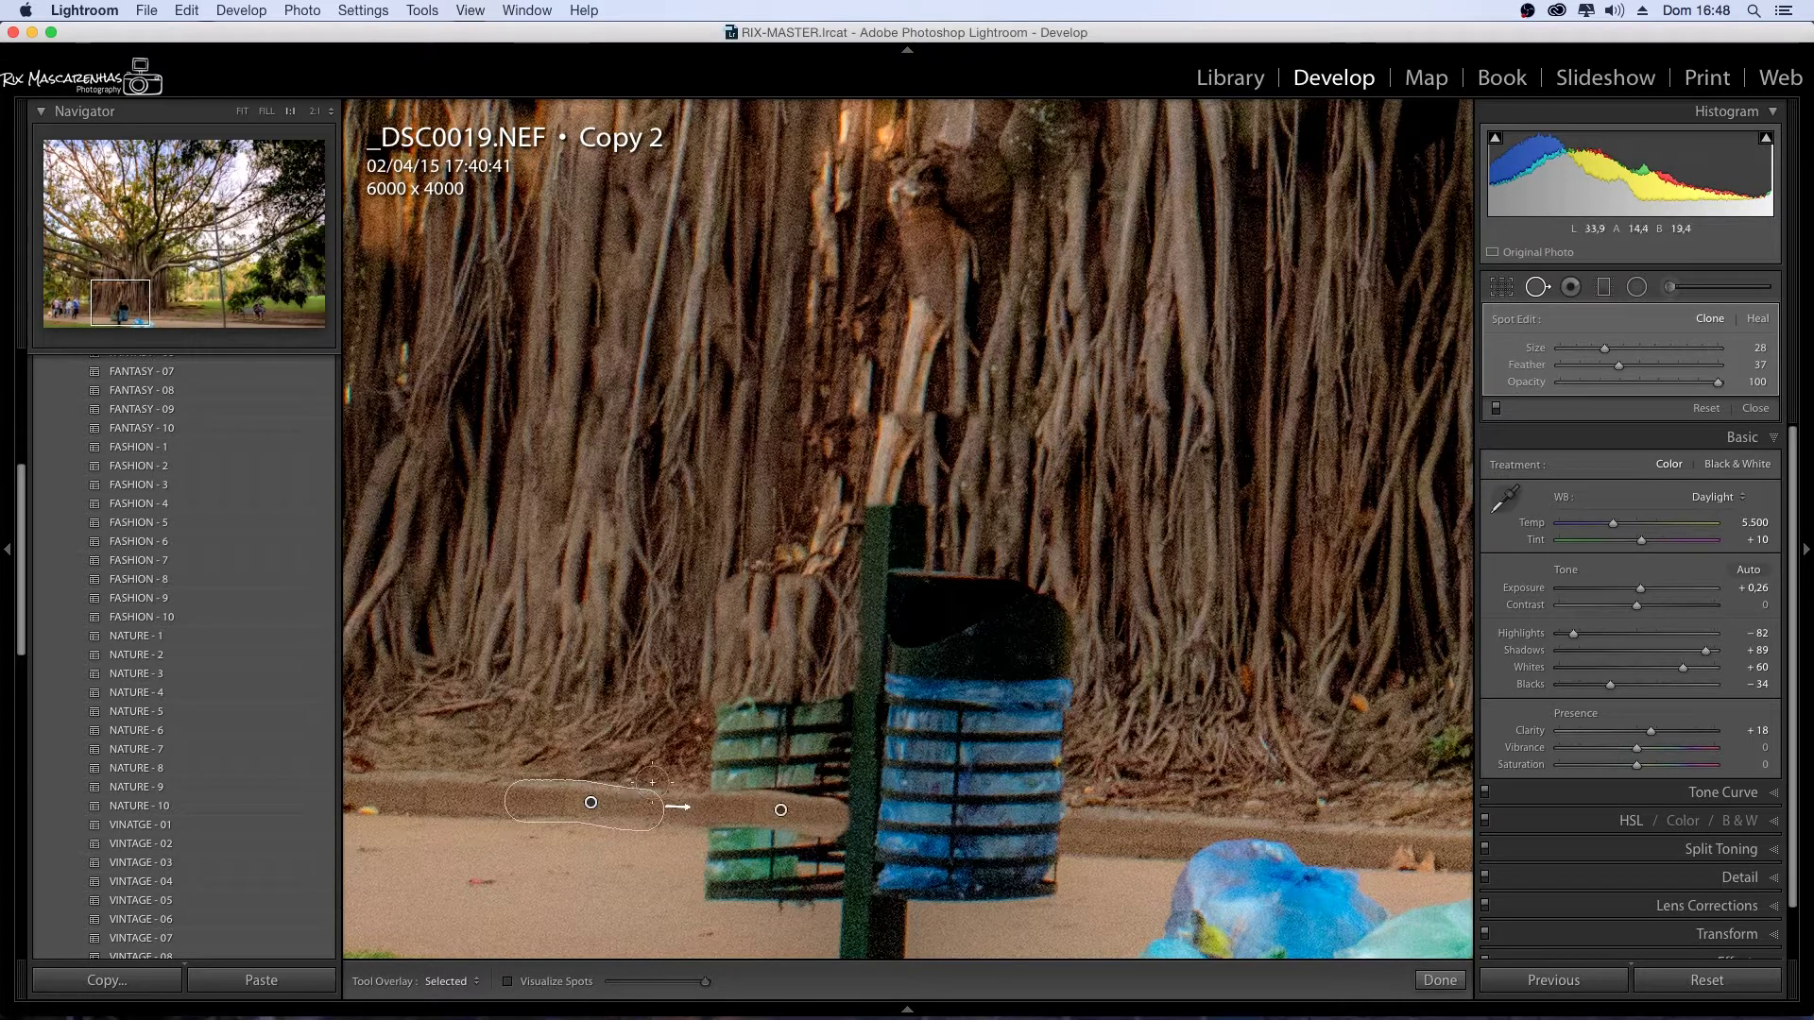
{"action": "mouse_move", "coordinate": [718, 713]}
{"action": "left_mouse_down"}
{"action": "mouse_move", "coordinate": [755, 748]}
{"action": "mouse_move", "coordinate": [815, 737]}
{"action": "mouse_move", "coordinate": [771, 732]}
{"action": "left_mouse_up"}
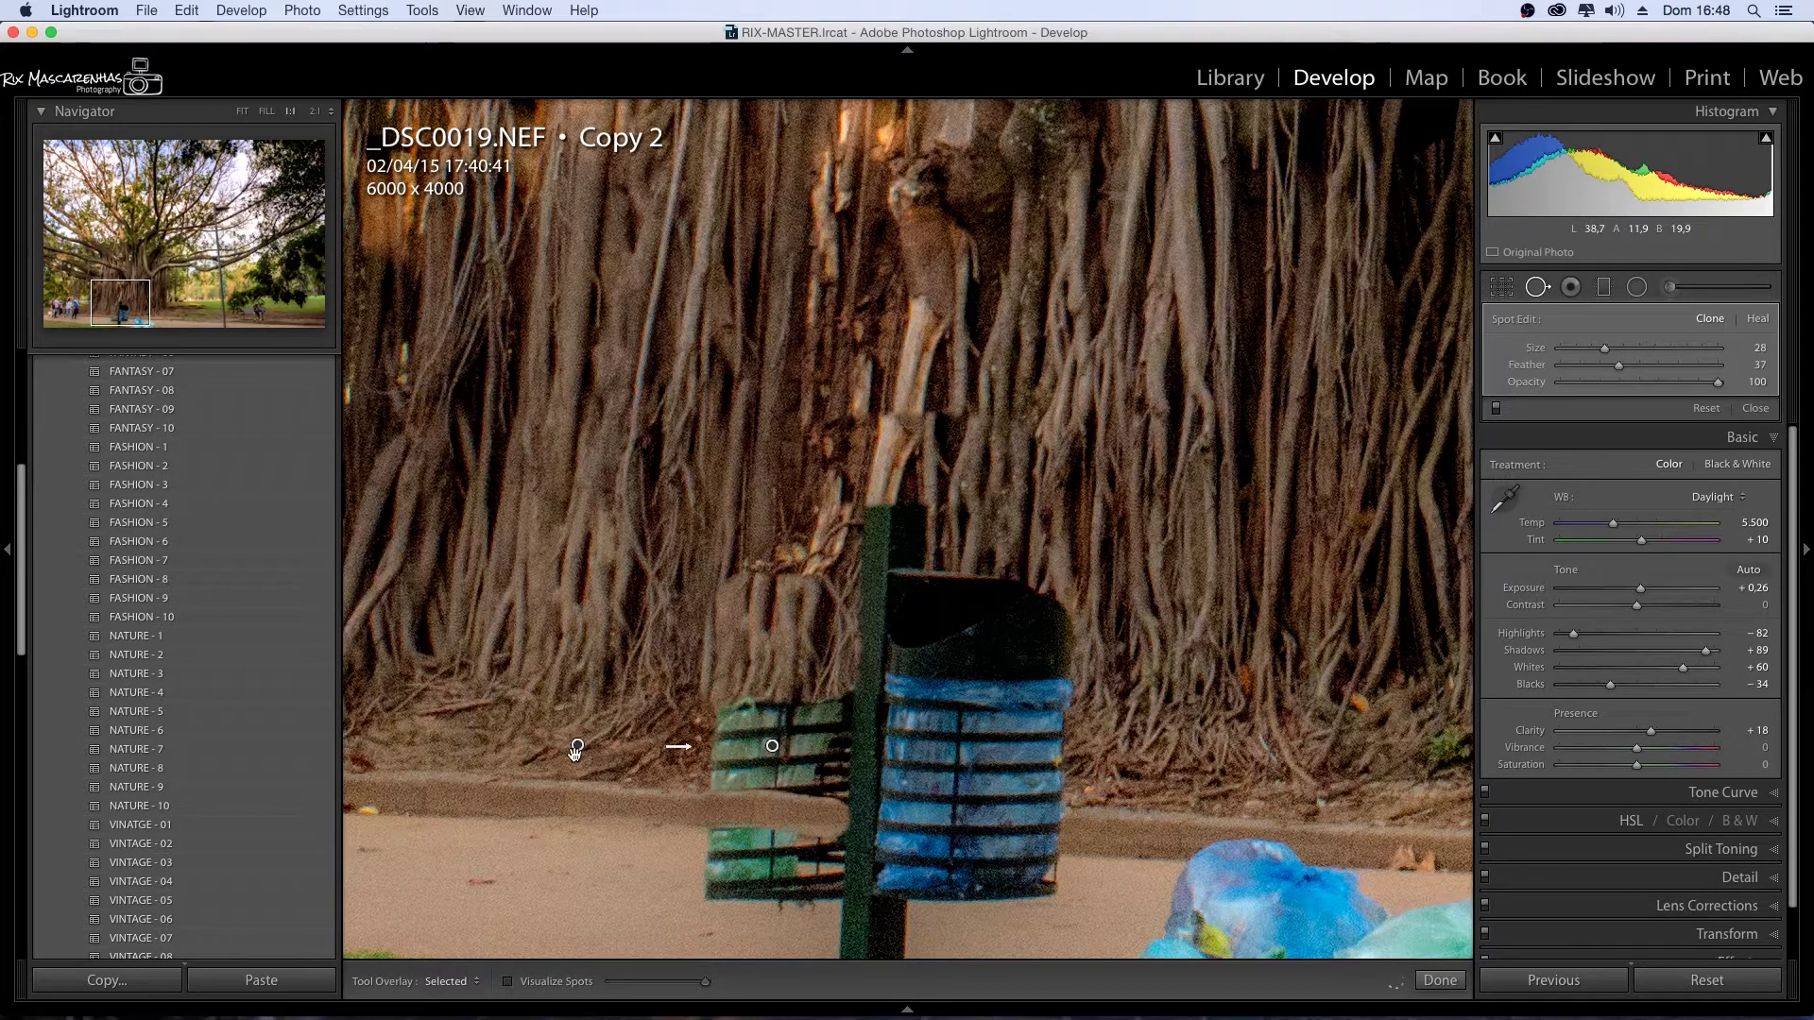
{"action": "left_click_drag", "start_coordinate": [575, 750], "coordinate": [576, 751]}
{"action": "mouse_move", "coordinate": [715, 840]}
{"action": "left_mouse_down"}
{"action": "mouse_move", "coordinate": [840, 885]}
{"action": "mouse_move", "coordinate": [699, 878]}
{"action": "mouse_move", "coordinate": [850, 944]}
{"action": "mouse_move", "coordinate": [850, 894]}
{"action": "left_mouse_up"}
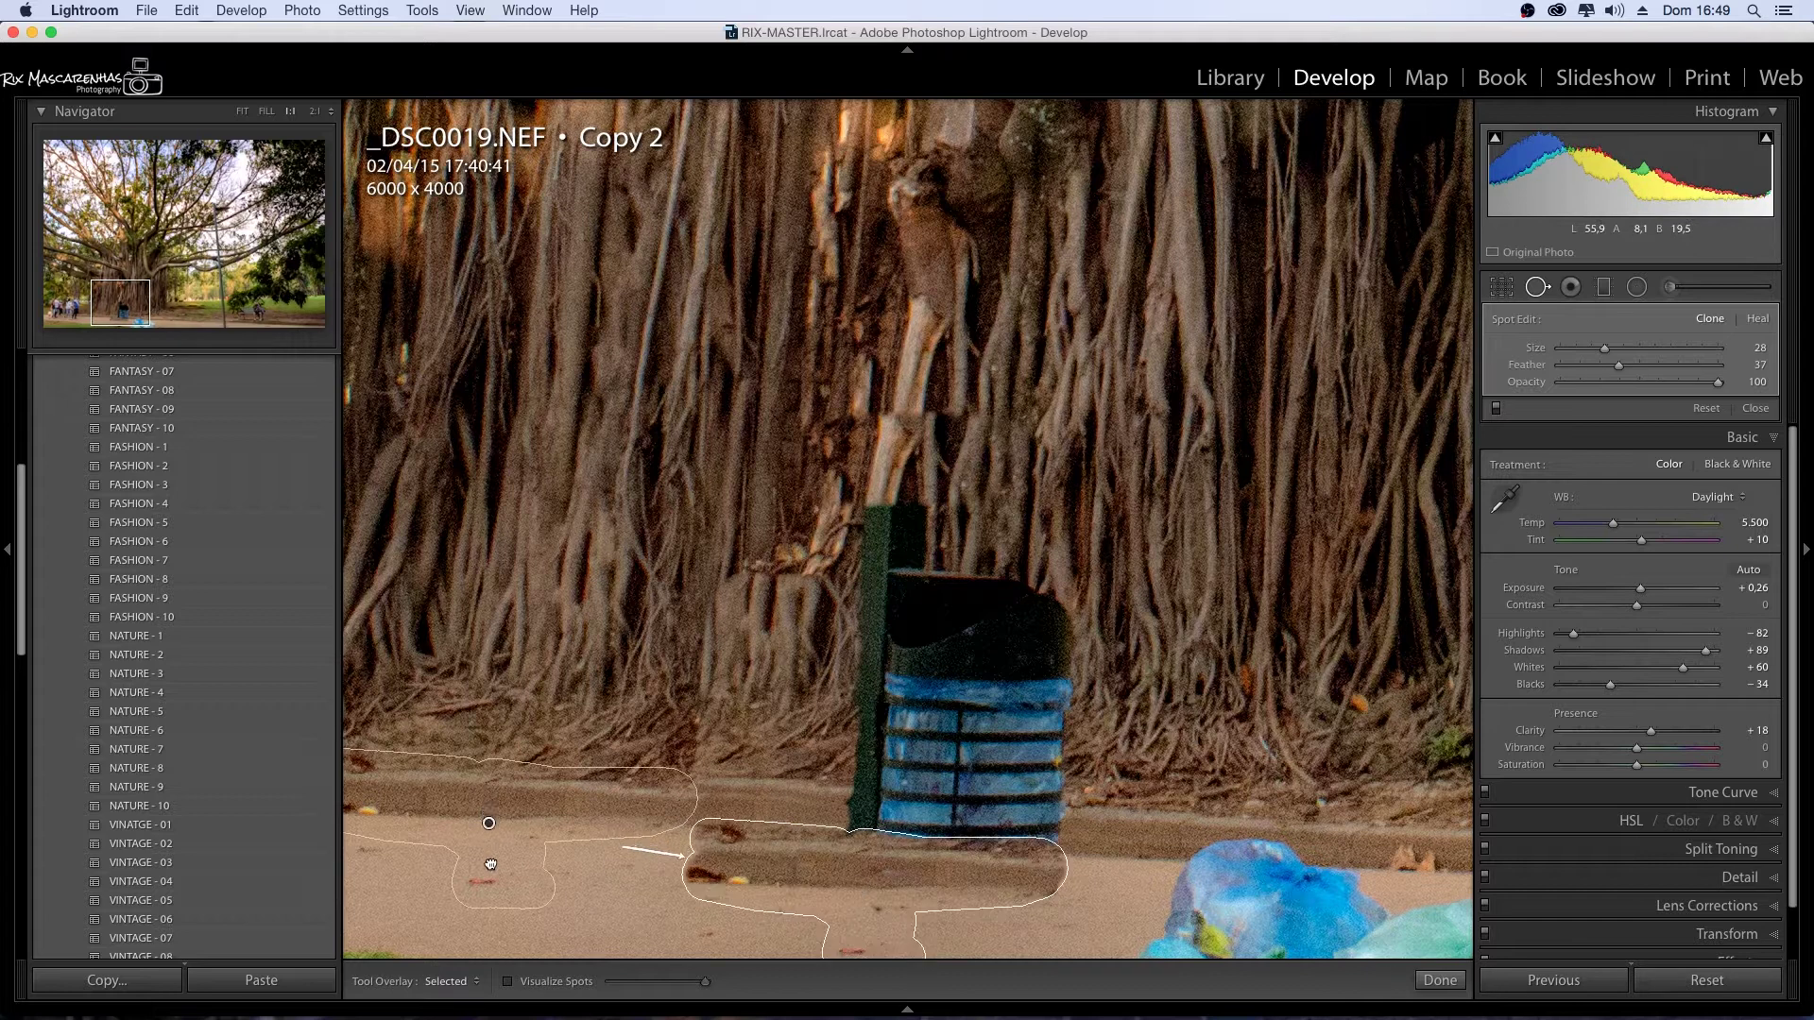
- Heal the kerb at the bin's base using a clean sand source
{"action": "left_click_drag", "start_coordinate": [491, 865], "coordinate": [498, 877]}
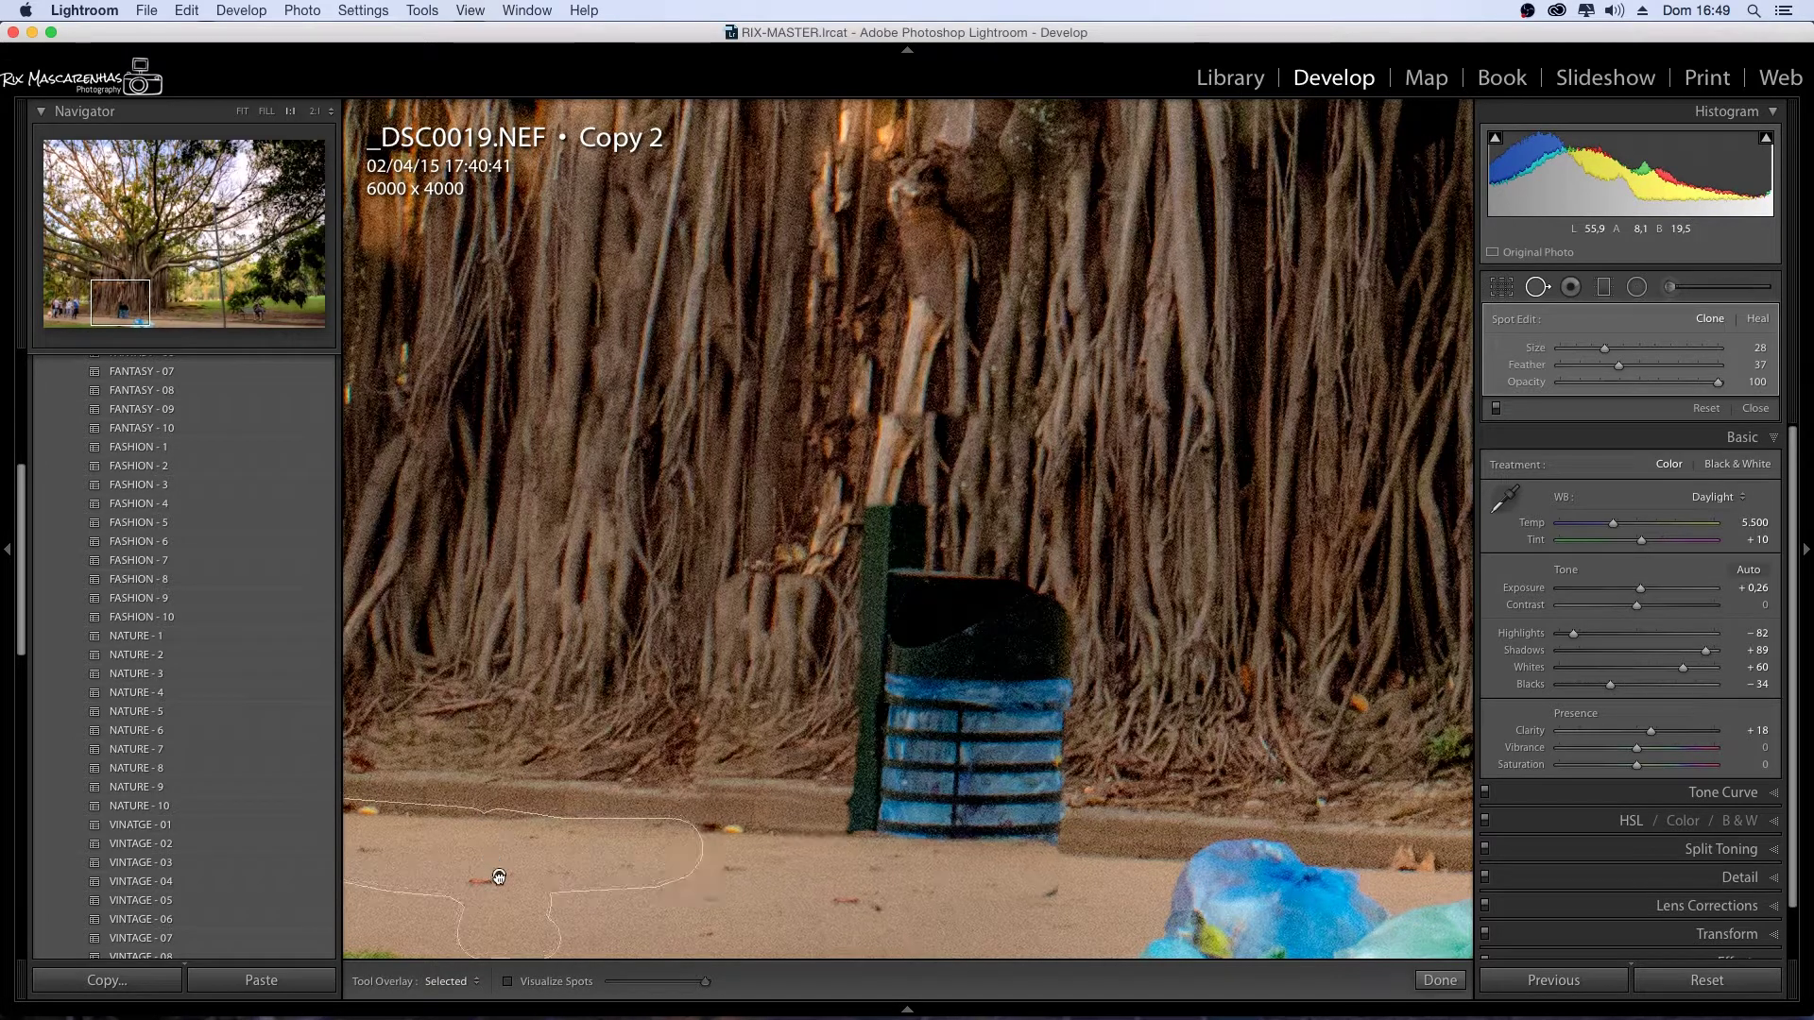
{"action": "left_click_drag", "start_coordinate": [1064, 834], "coordinate": [1053, 839]}
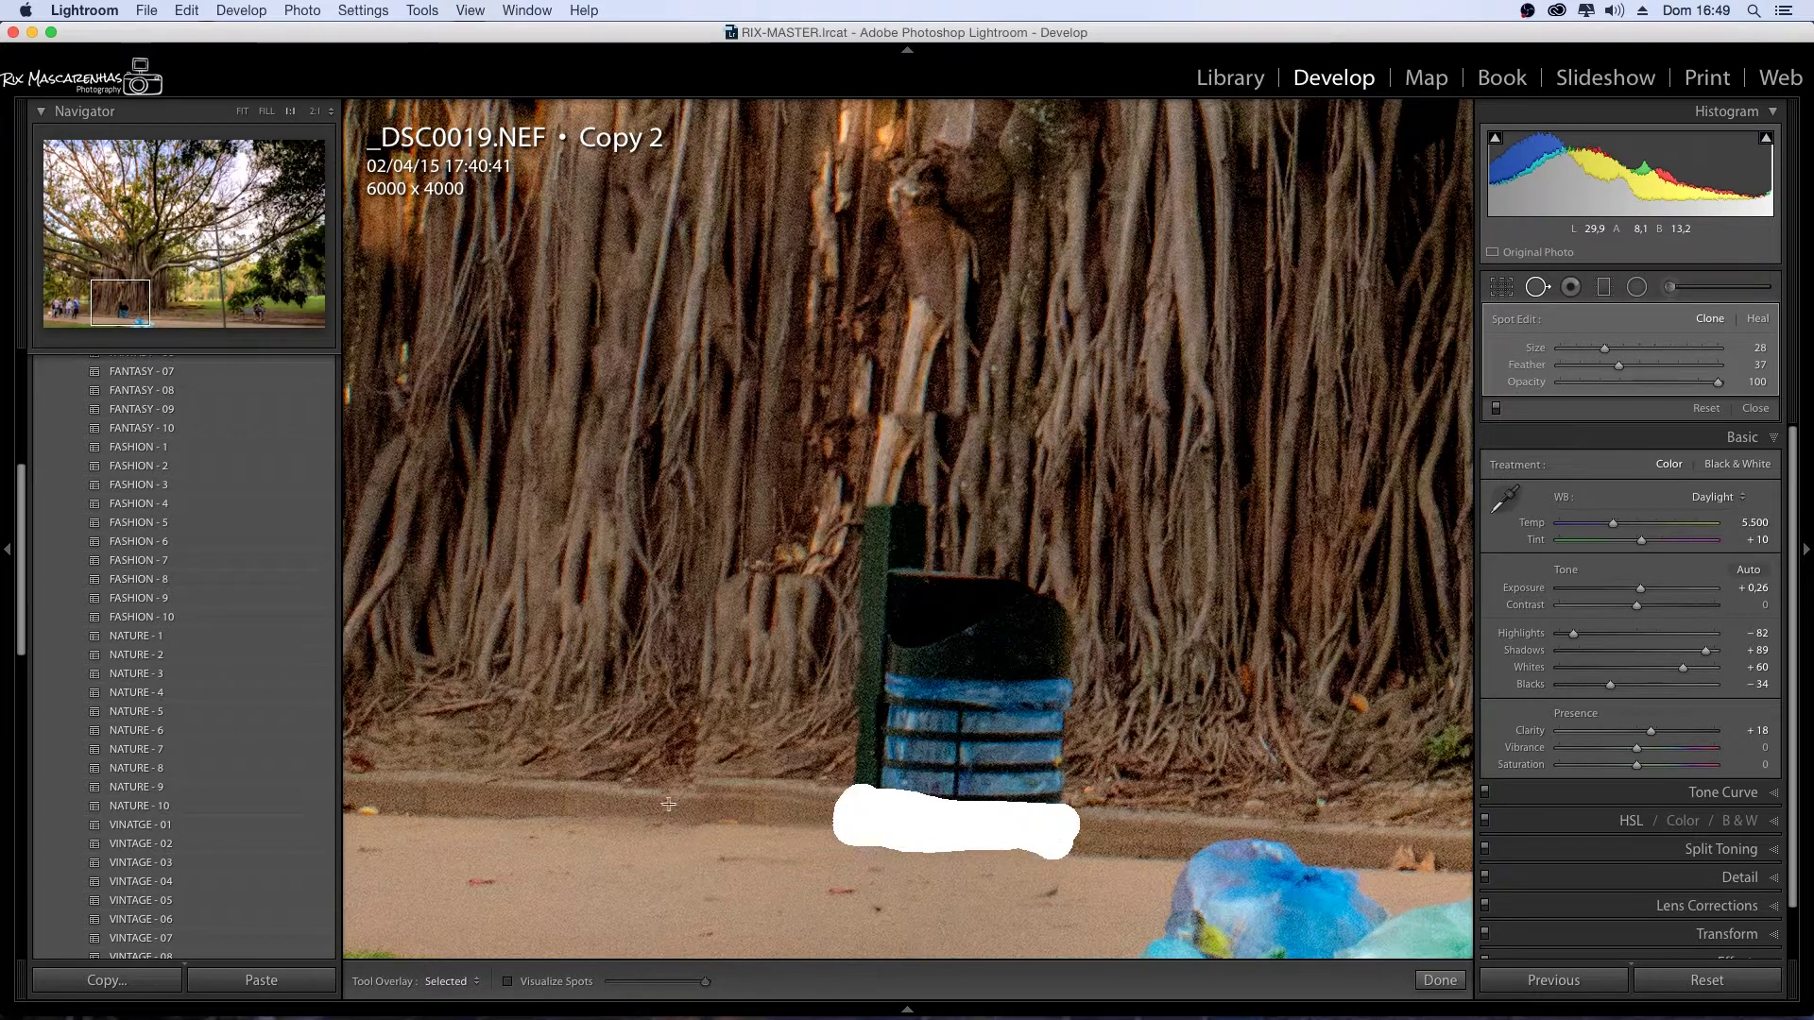
{"action": "left_click_drag", "start_coordinate": [665, 806], "coordinate": [545, 809]}
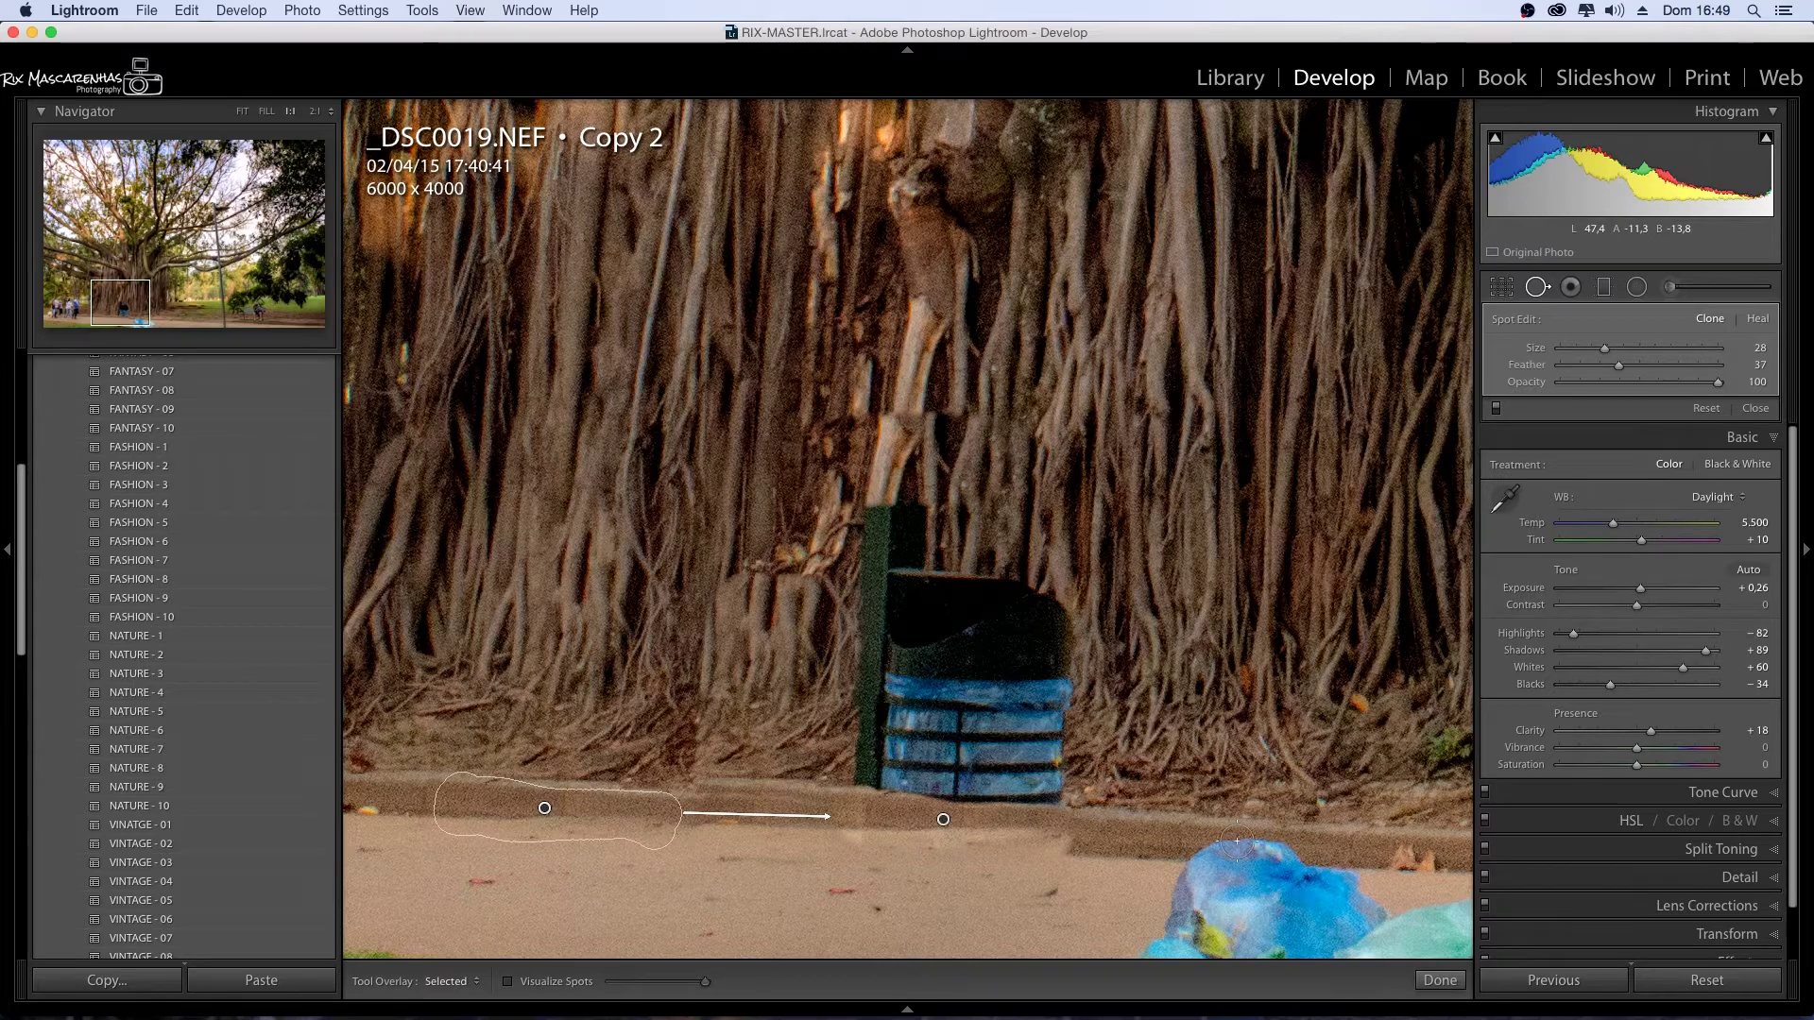
{"action": "scroll", "coordinate": [793, 830], "scroll_direction": "down", "scroll_amount": 5}
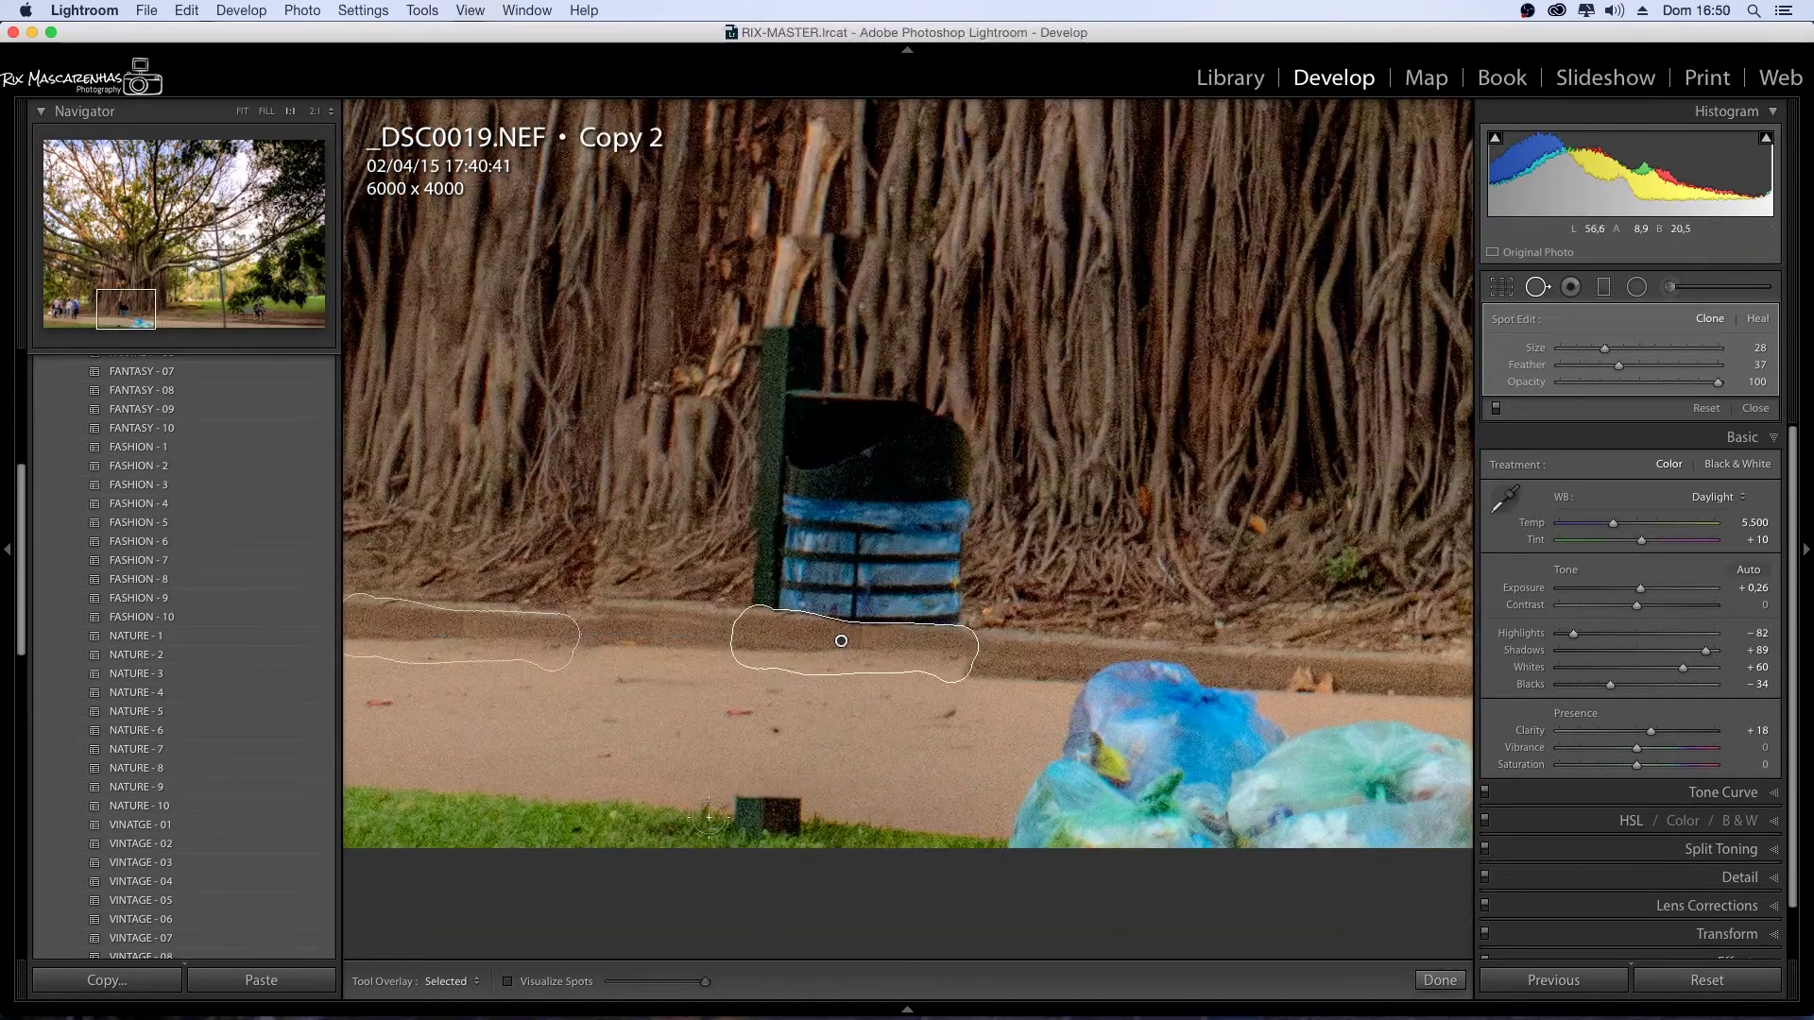
- Heal the dark box on the grass from a grass source and patch across the bags
{"action": "left_click_drag", "start_coordinate": [794, 830], "coordinate": [751, 822]}
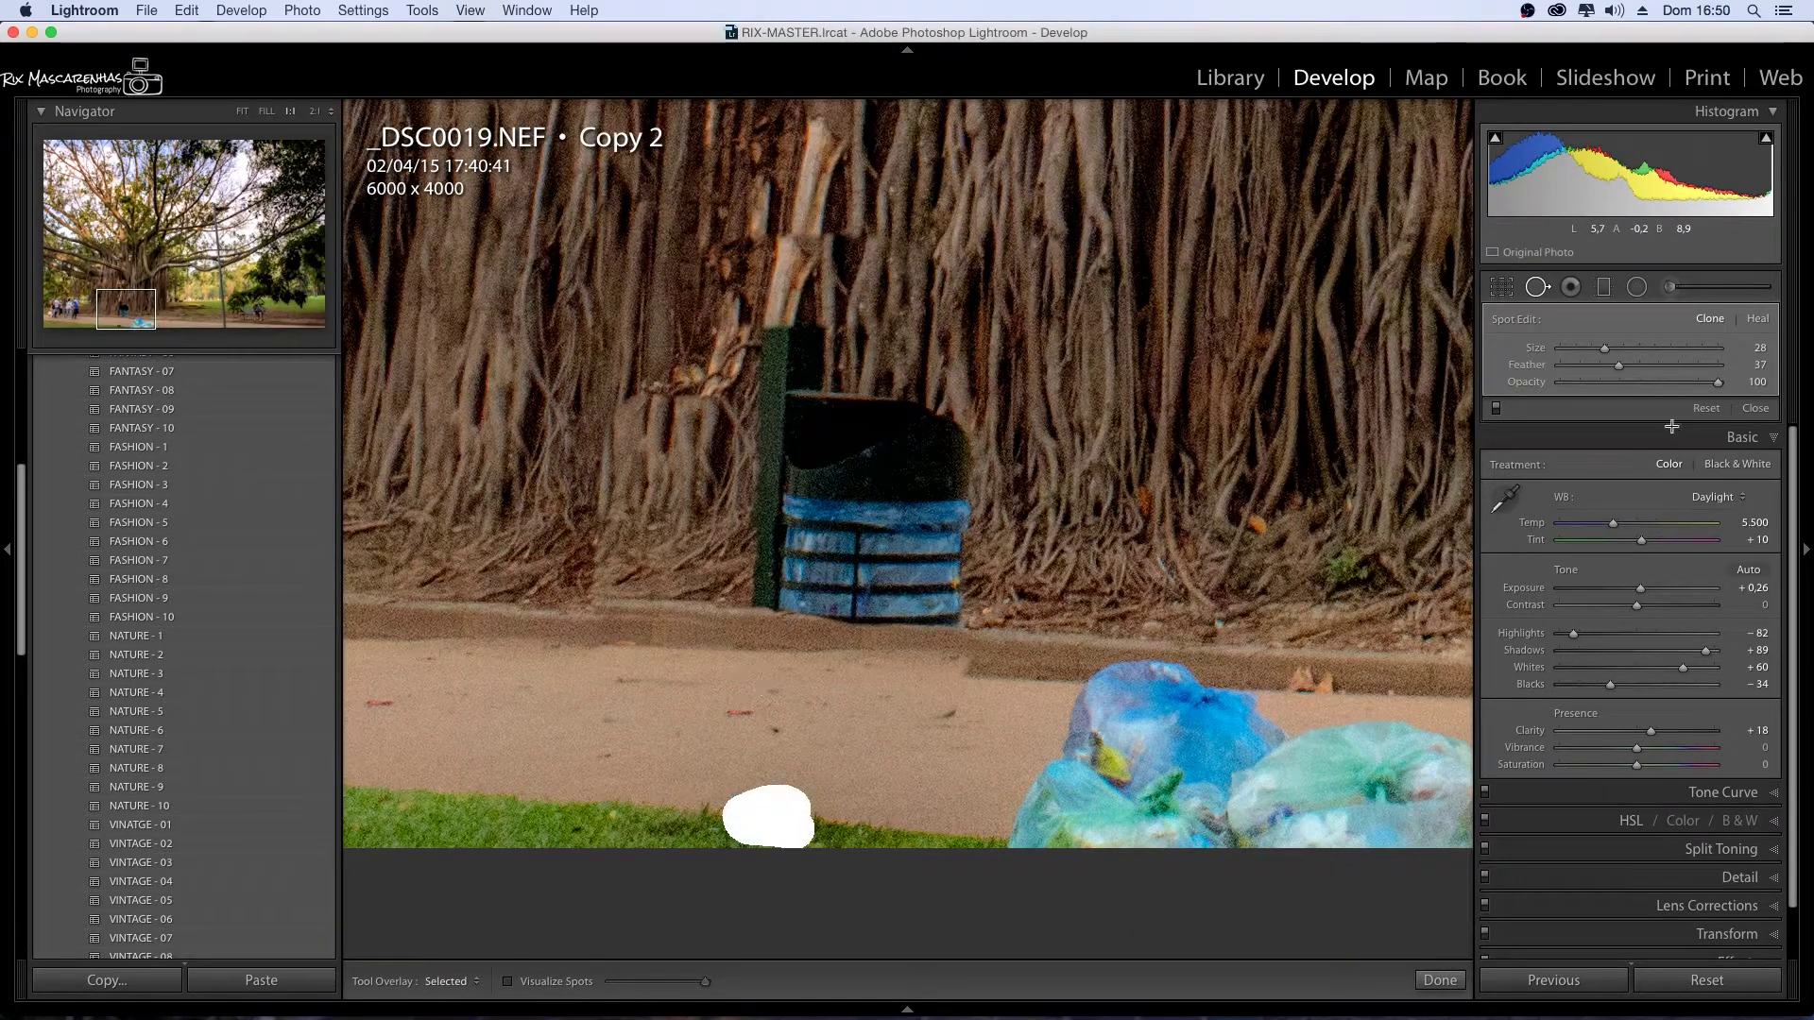
{"action": "left_click_drag", "start_coordinate": [1119, 486], "coordinate": [560, 799]}
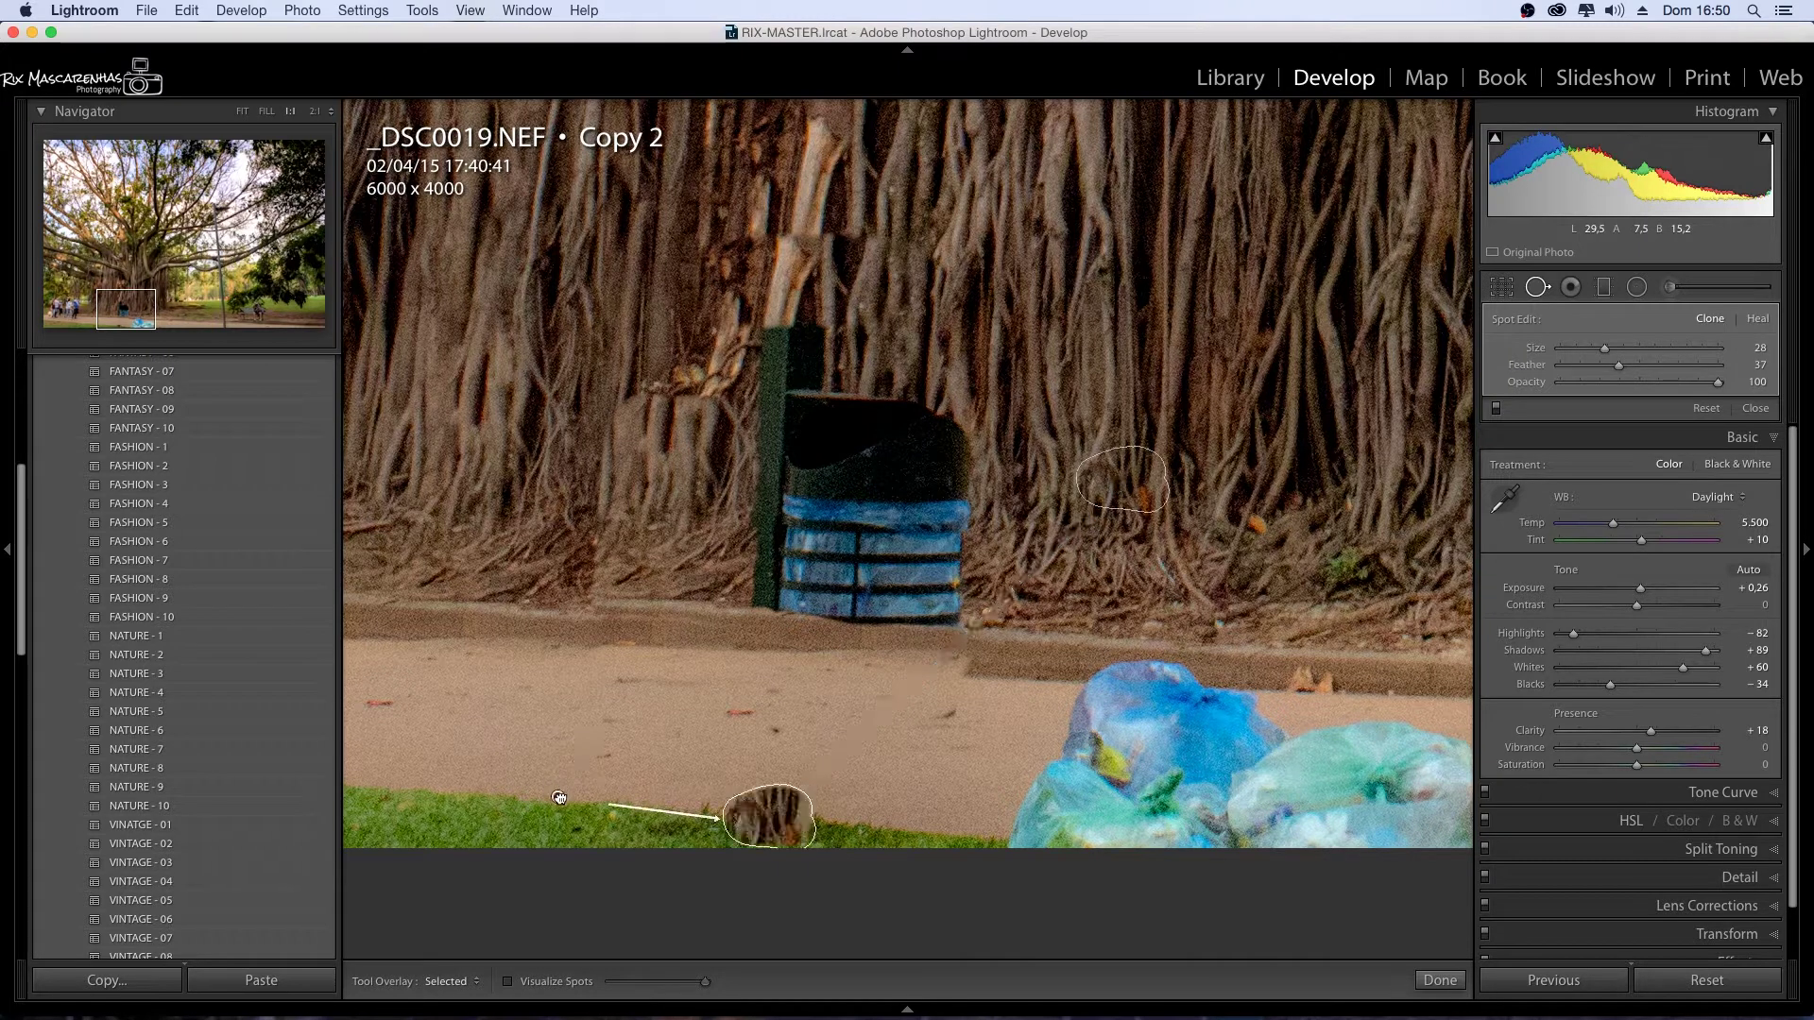
{"action": "left_click_drag", "start_coordinate": [560, 799], "coordinate": [557, 807]}
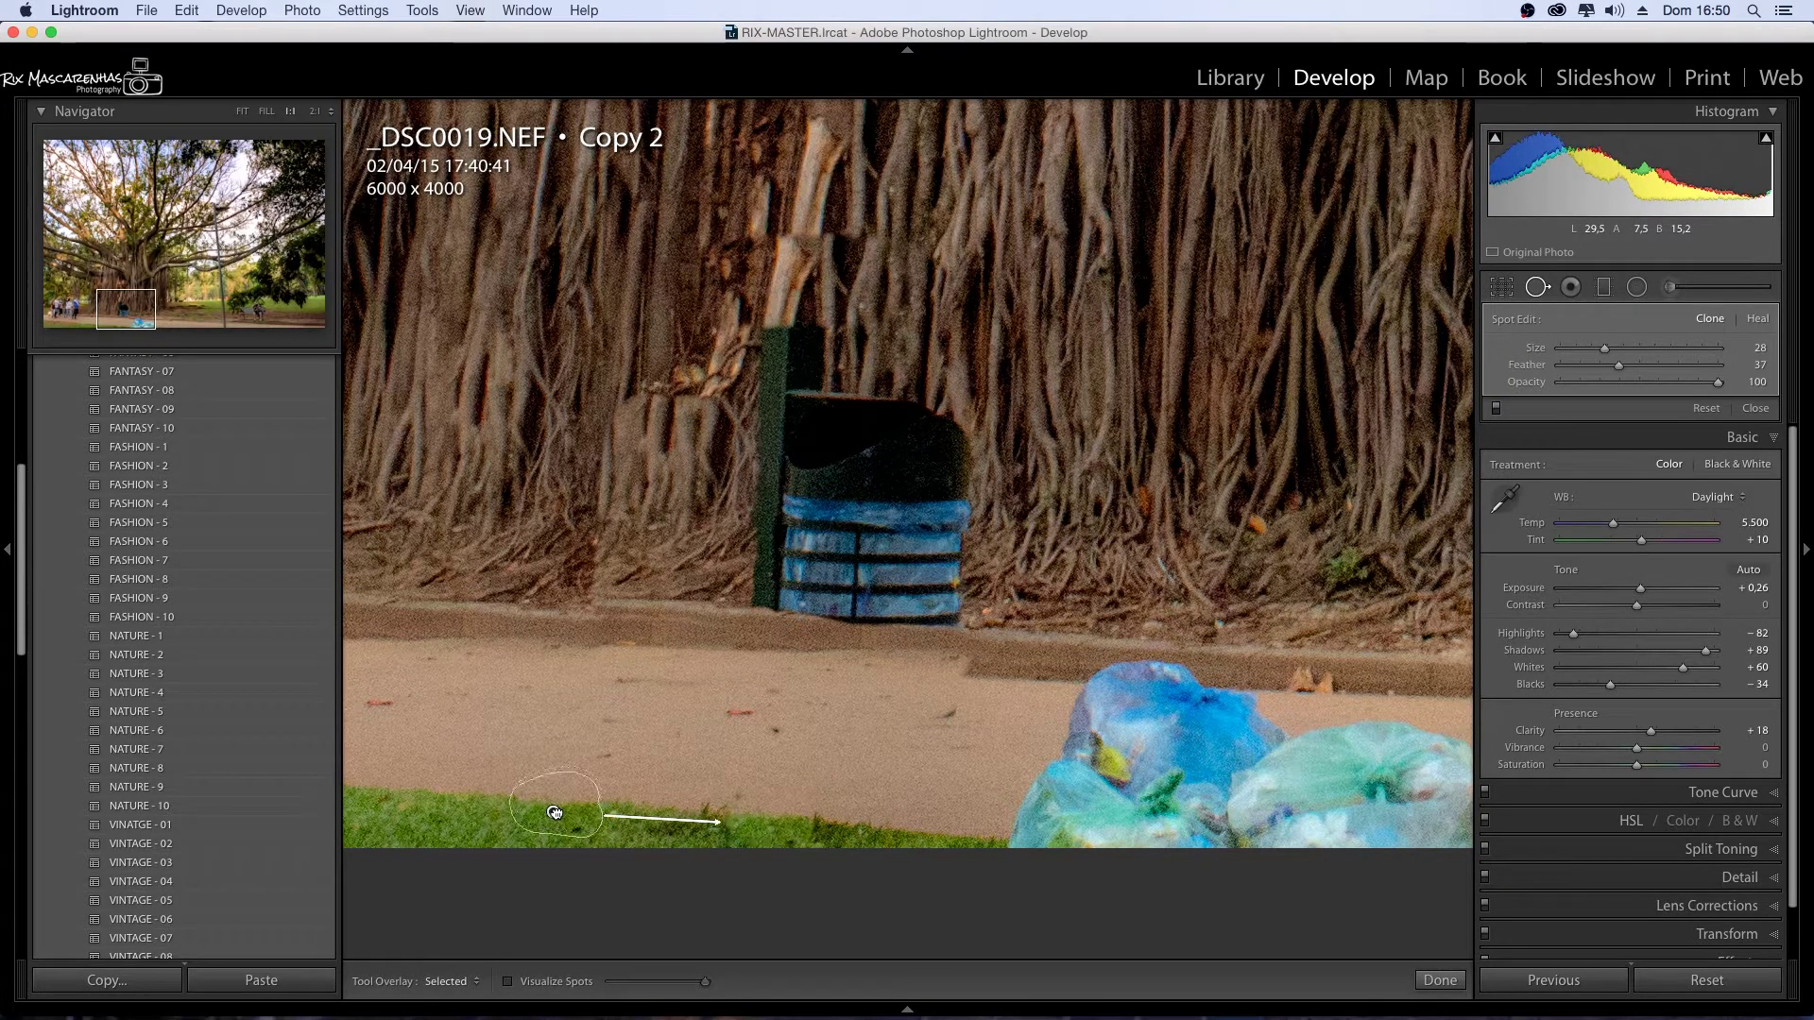
{"action": "mouse_move", "coordinate": [1083, 704]}
{"action": "left_mouse_down"}
{"action": "mouse_move", "coordinate": [1205, 821]}
{"action": "mouse_move", "coordinate": [1383, 788]}
{"action": "mouse_move", "coordinate": [1158, 792]}
{"action": "left_mouse_up"}
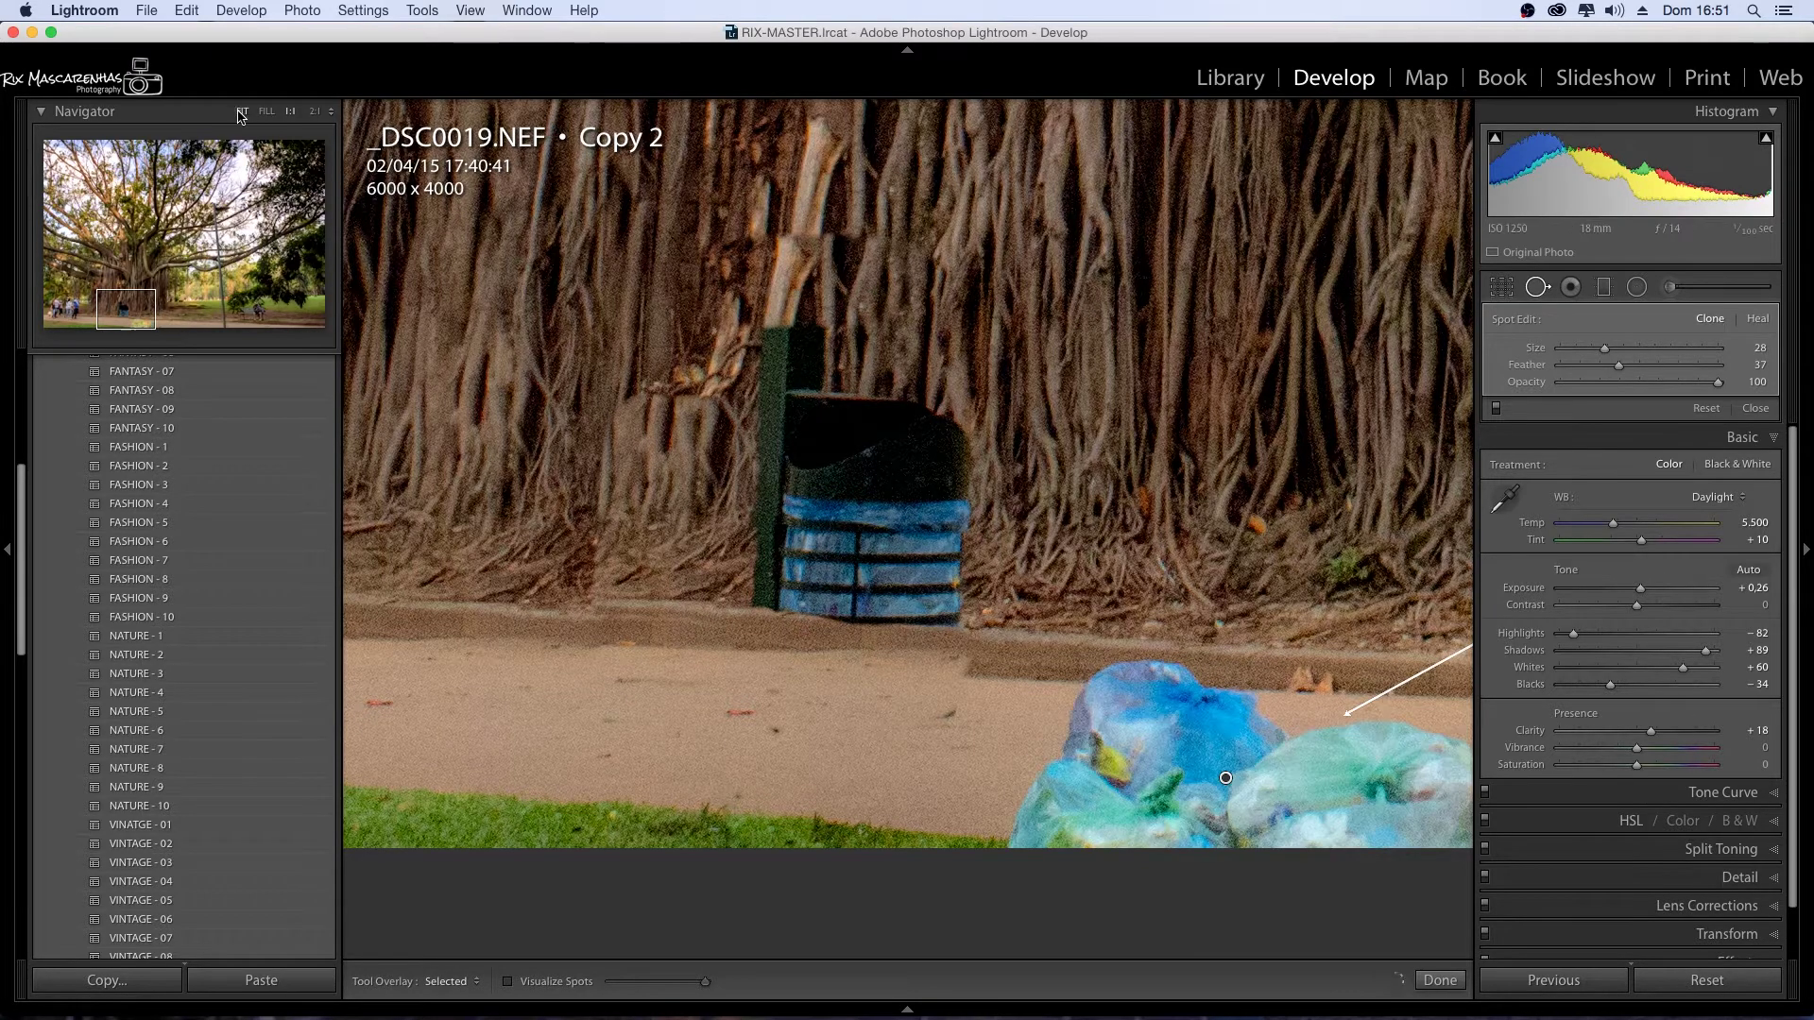
{"action": "key", "text": "z"}
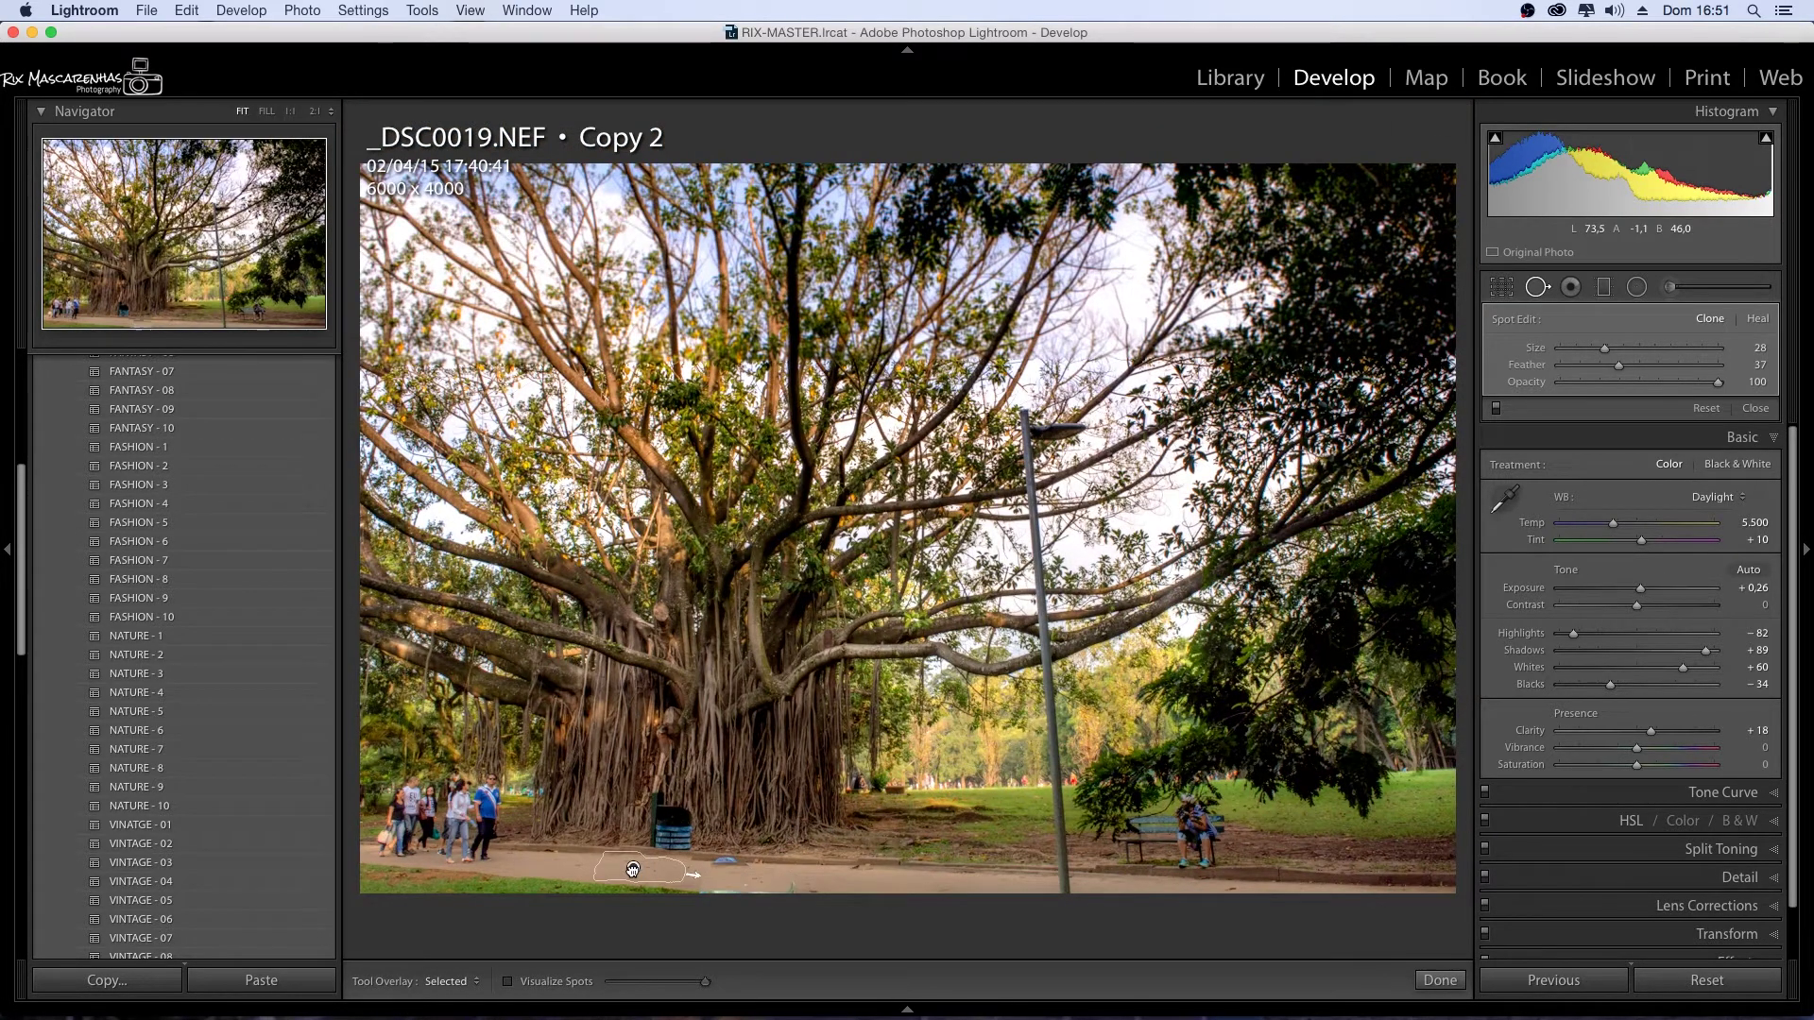
- At 1:1, heal the path's lower edge and cover the blue bag with leaf texture
{"action": "left_click", "coordinate": [126, 320]}
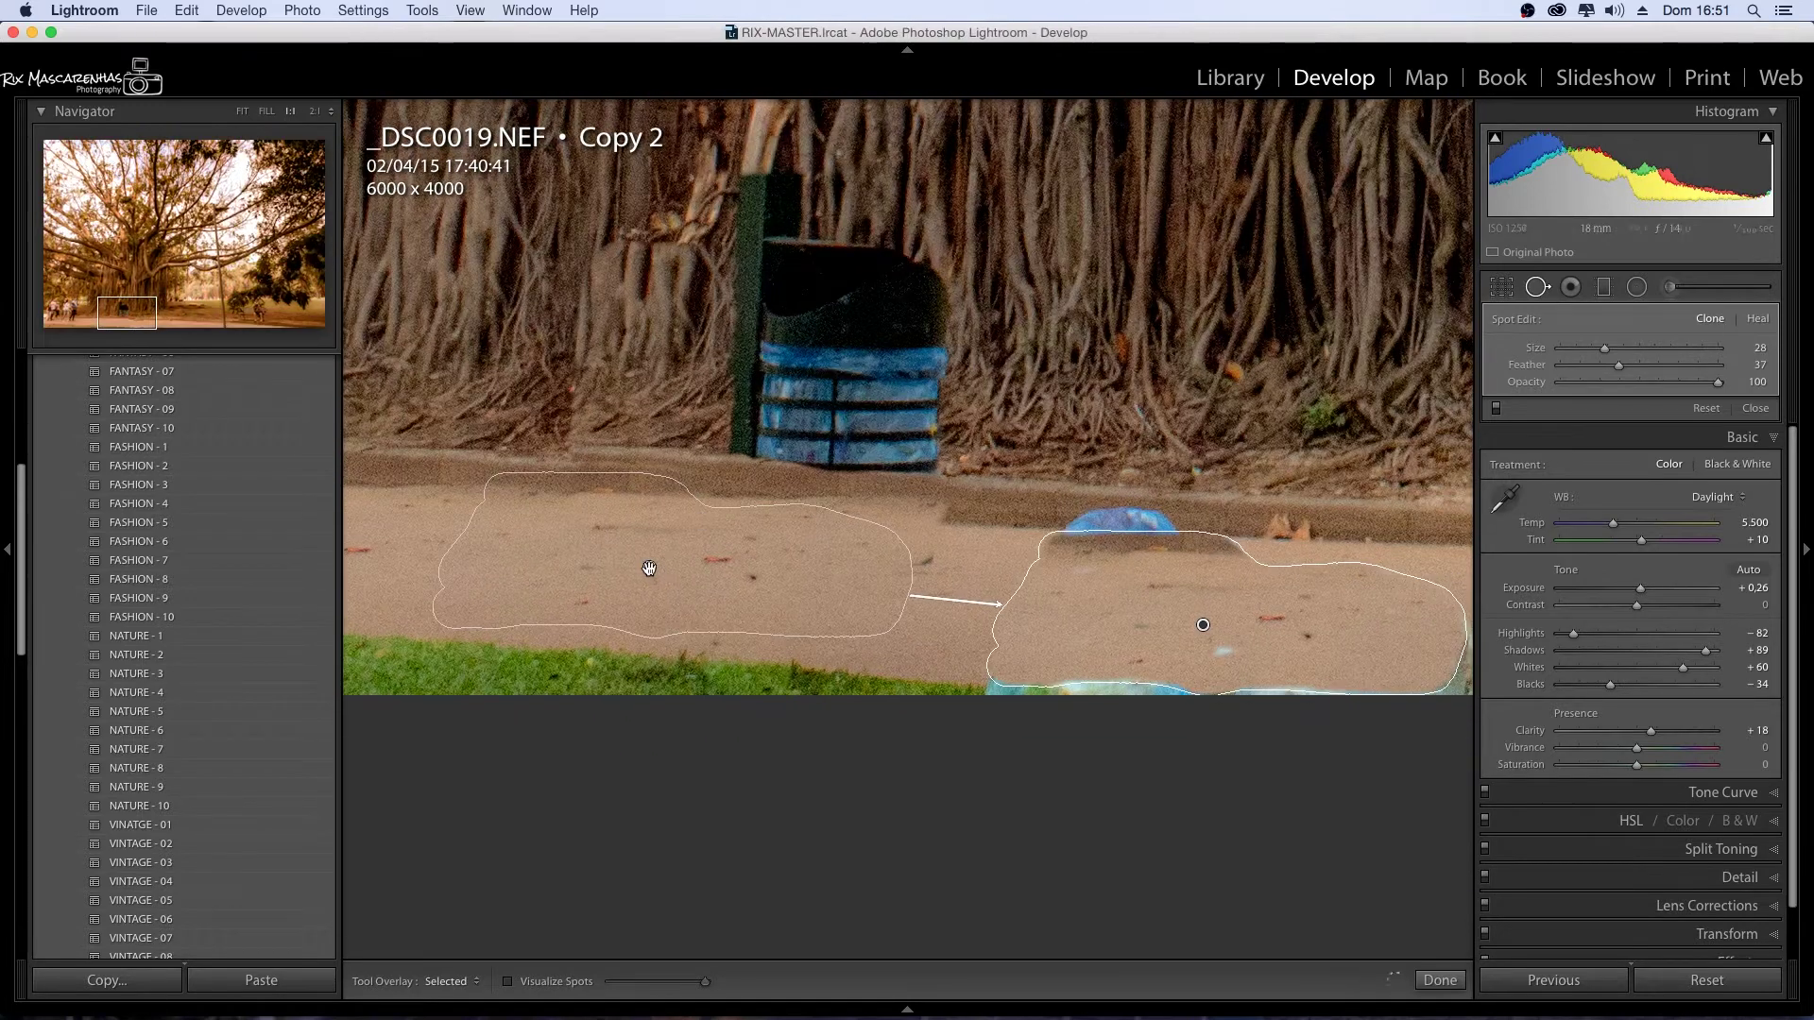
{"action": "left_click_drag", "start_coordinate": [650, 578], "coordinate": [653, 591]}
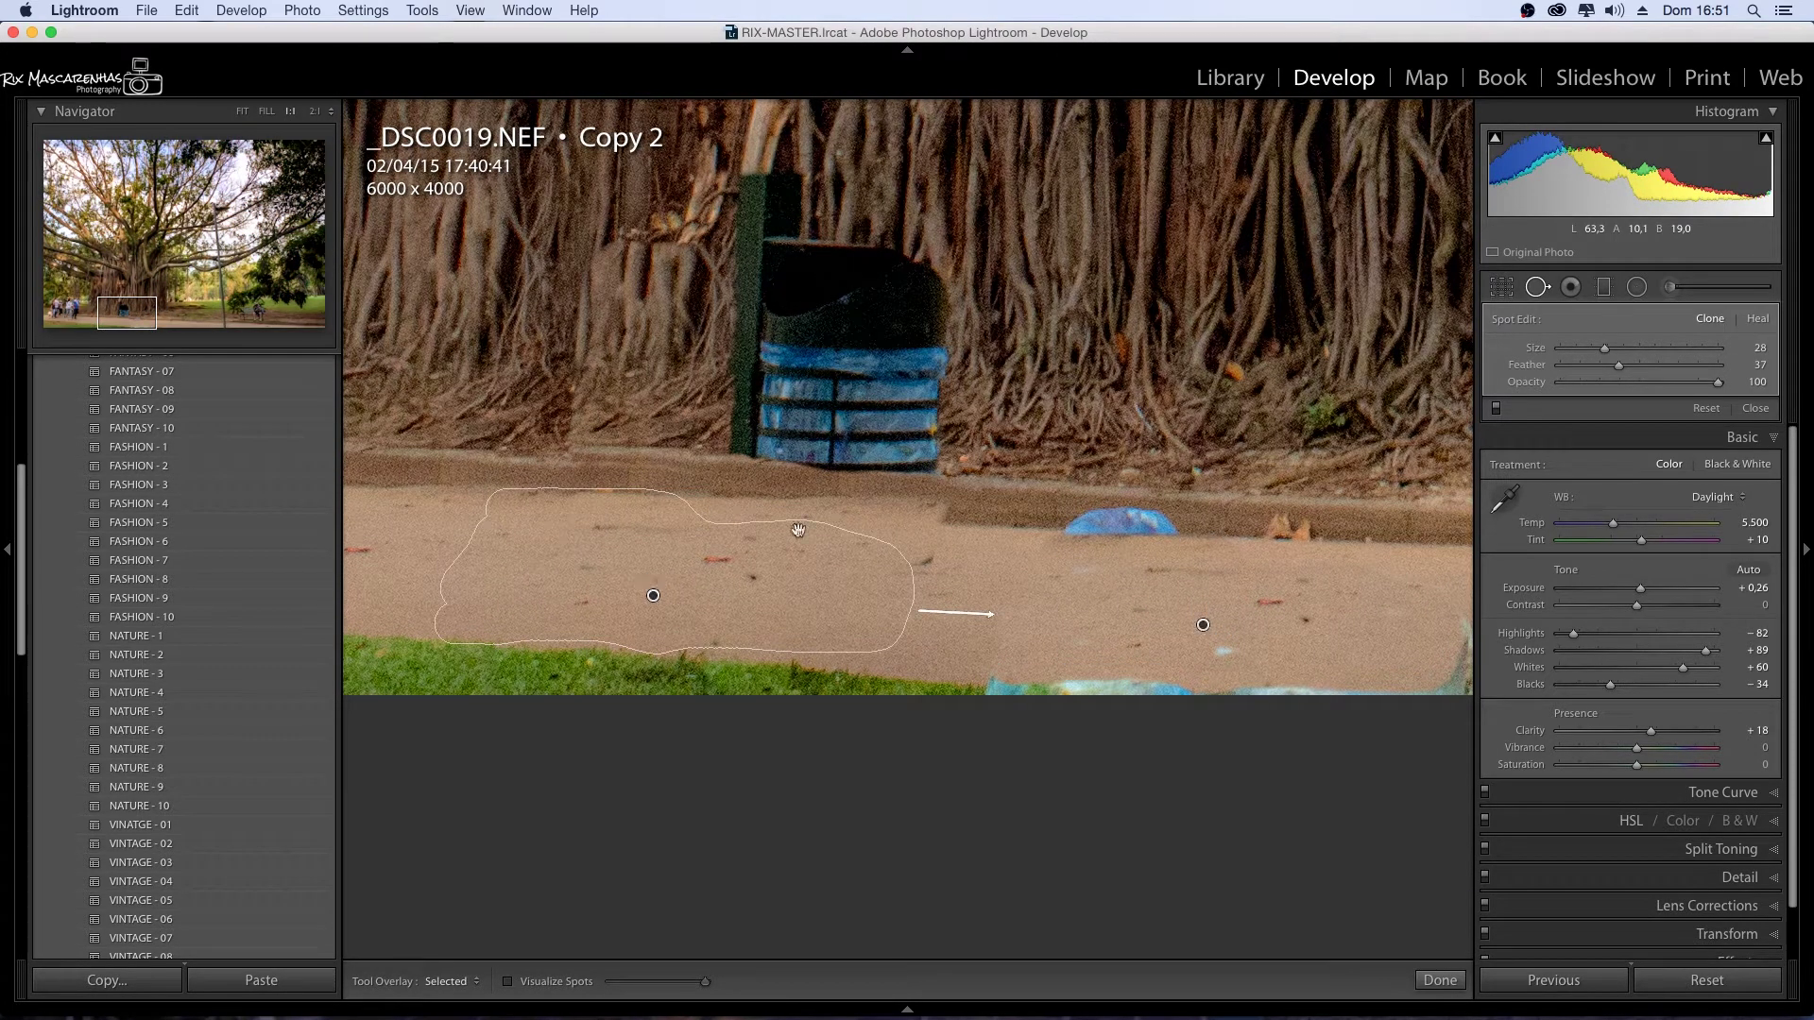
{"action": "left_click_drag", "start_coordinate": [994, 684], "coordinate": [1368, 697]}
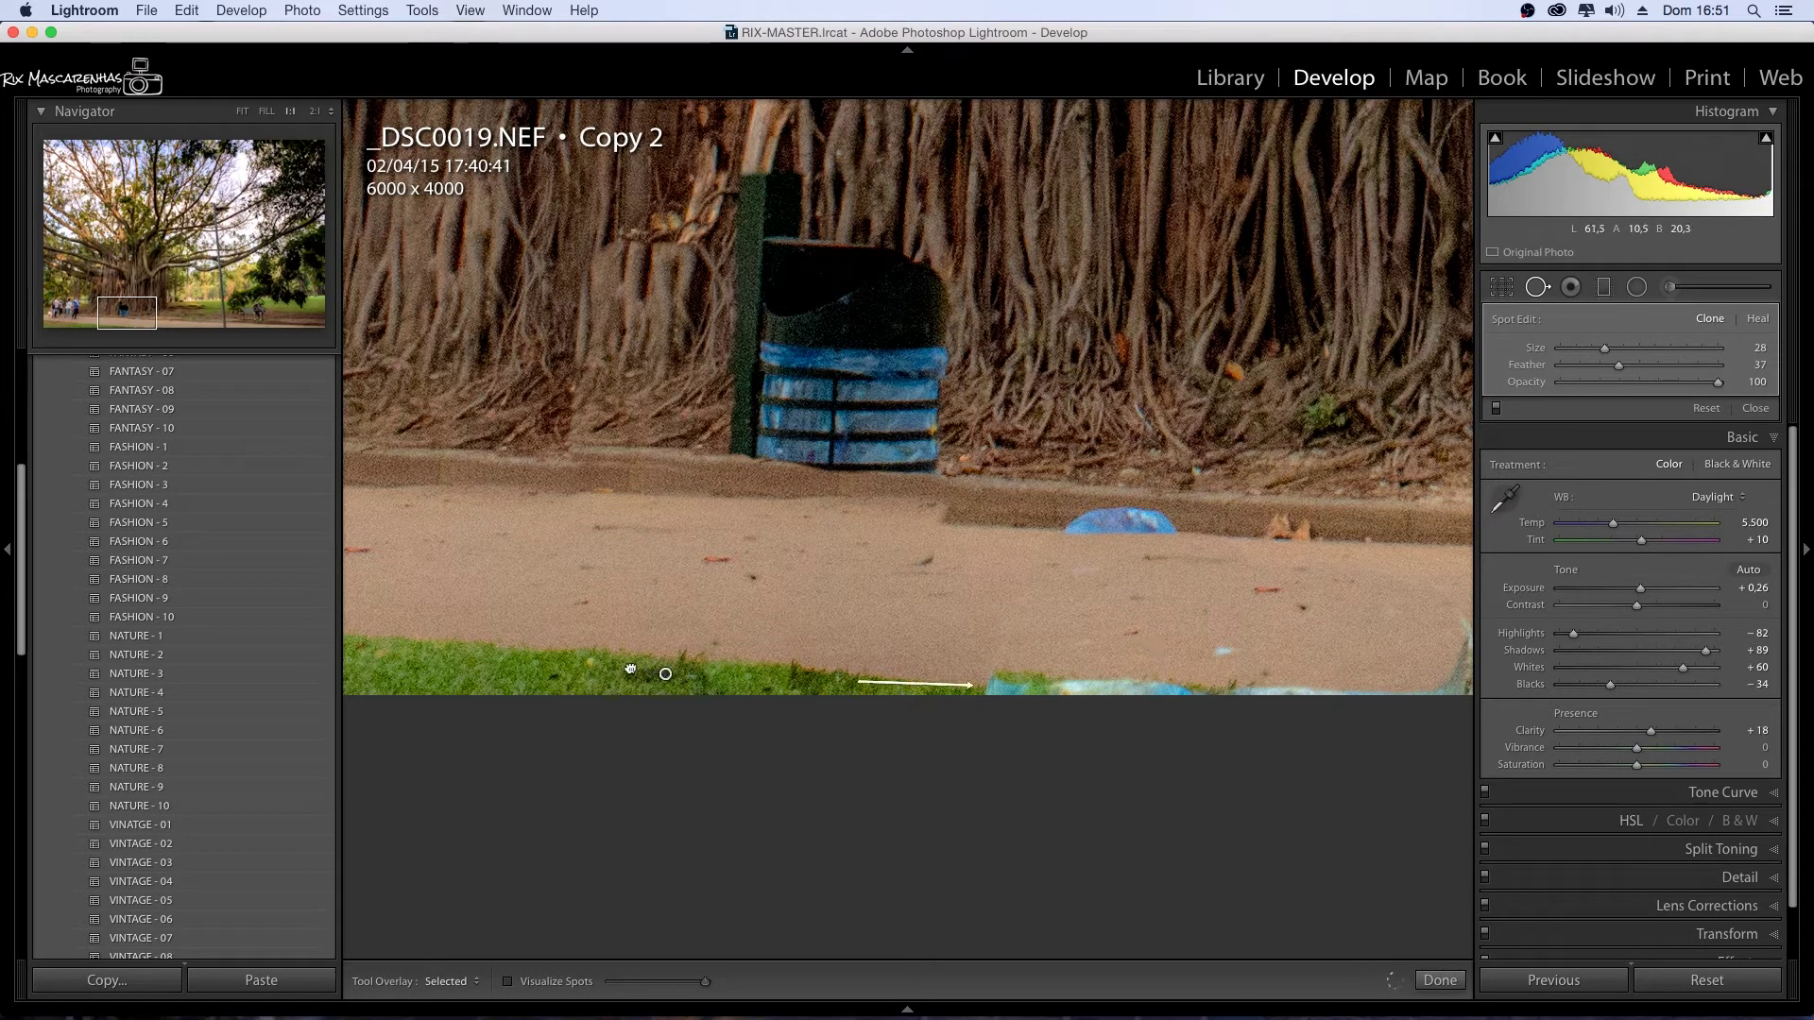
{"action": "left_click_drag", "start_coordinate": [633, 669], "coordinate": [605, 661]}
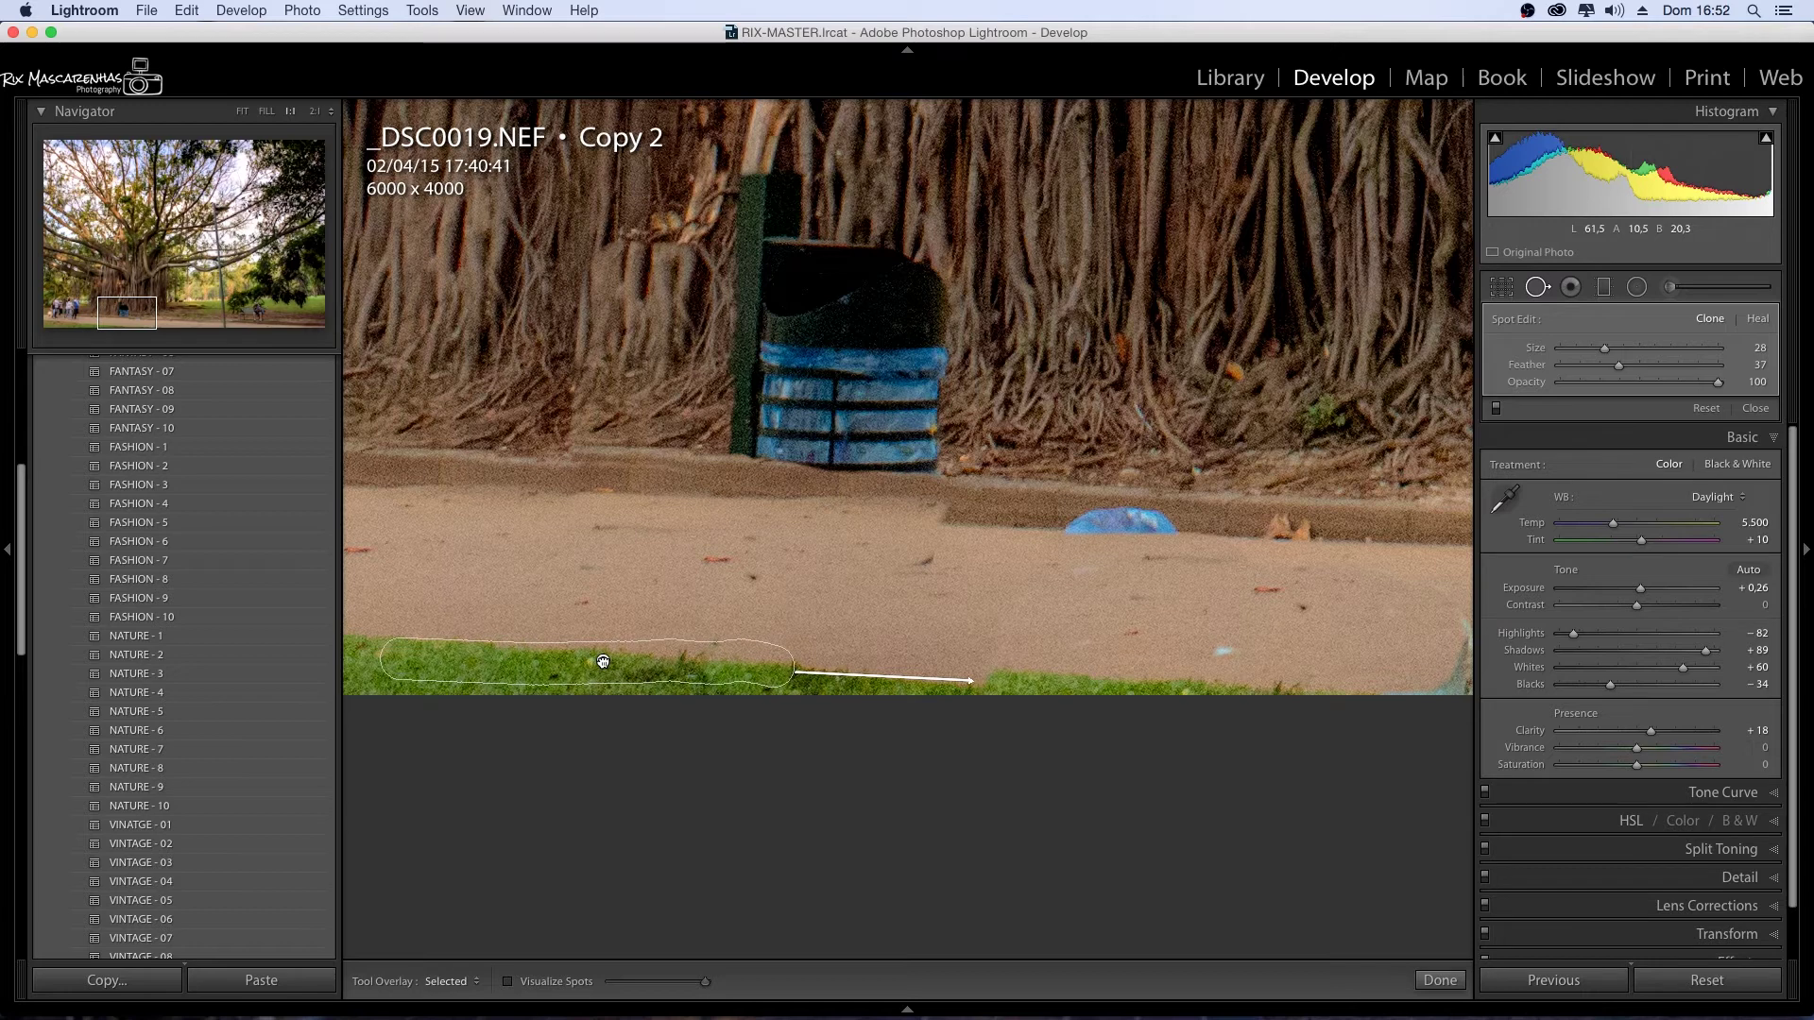
{"action": "left_click_drag", "start_coordinate": [1053, 520], "coordinate": [1155, 524]}
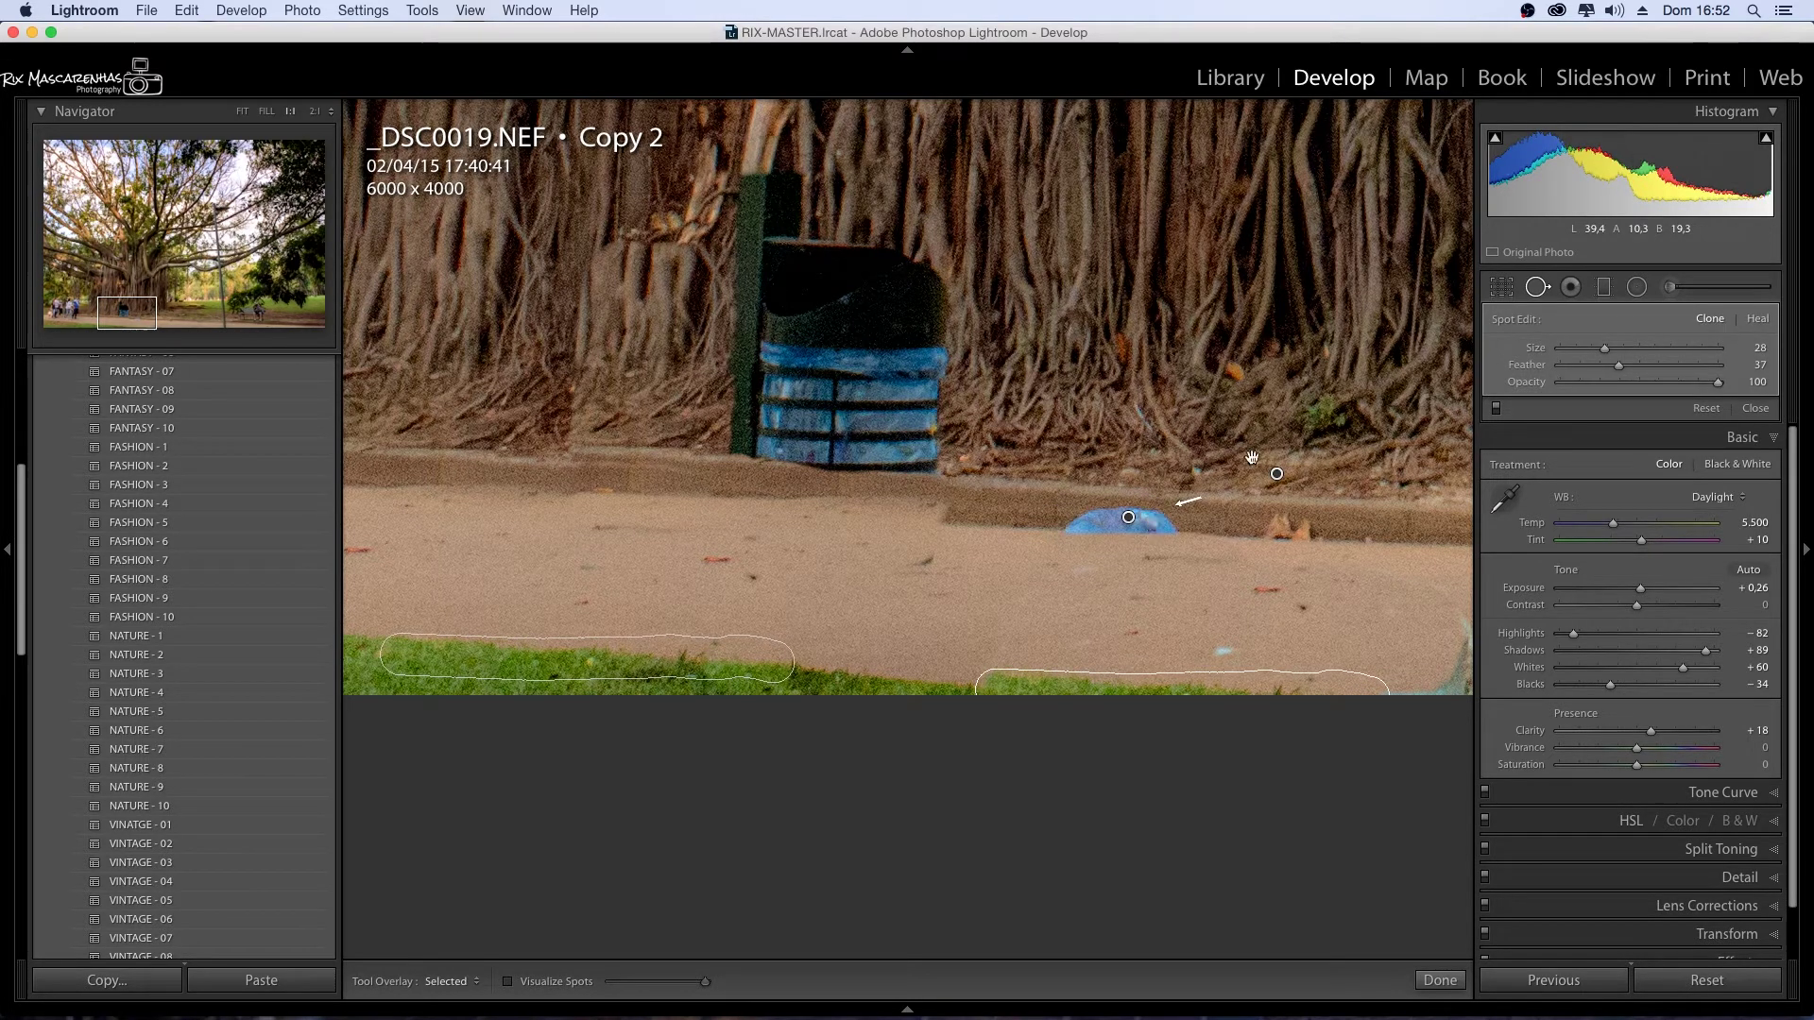
{"action": "left_click_drag", "start_coordinate": [1309, 524], "coordinate": [1312, 530]}
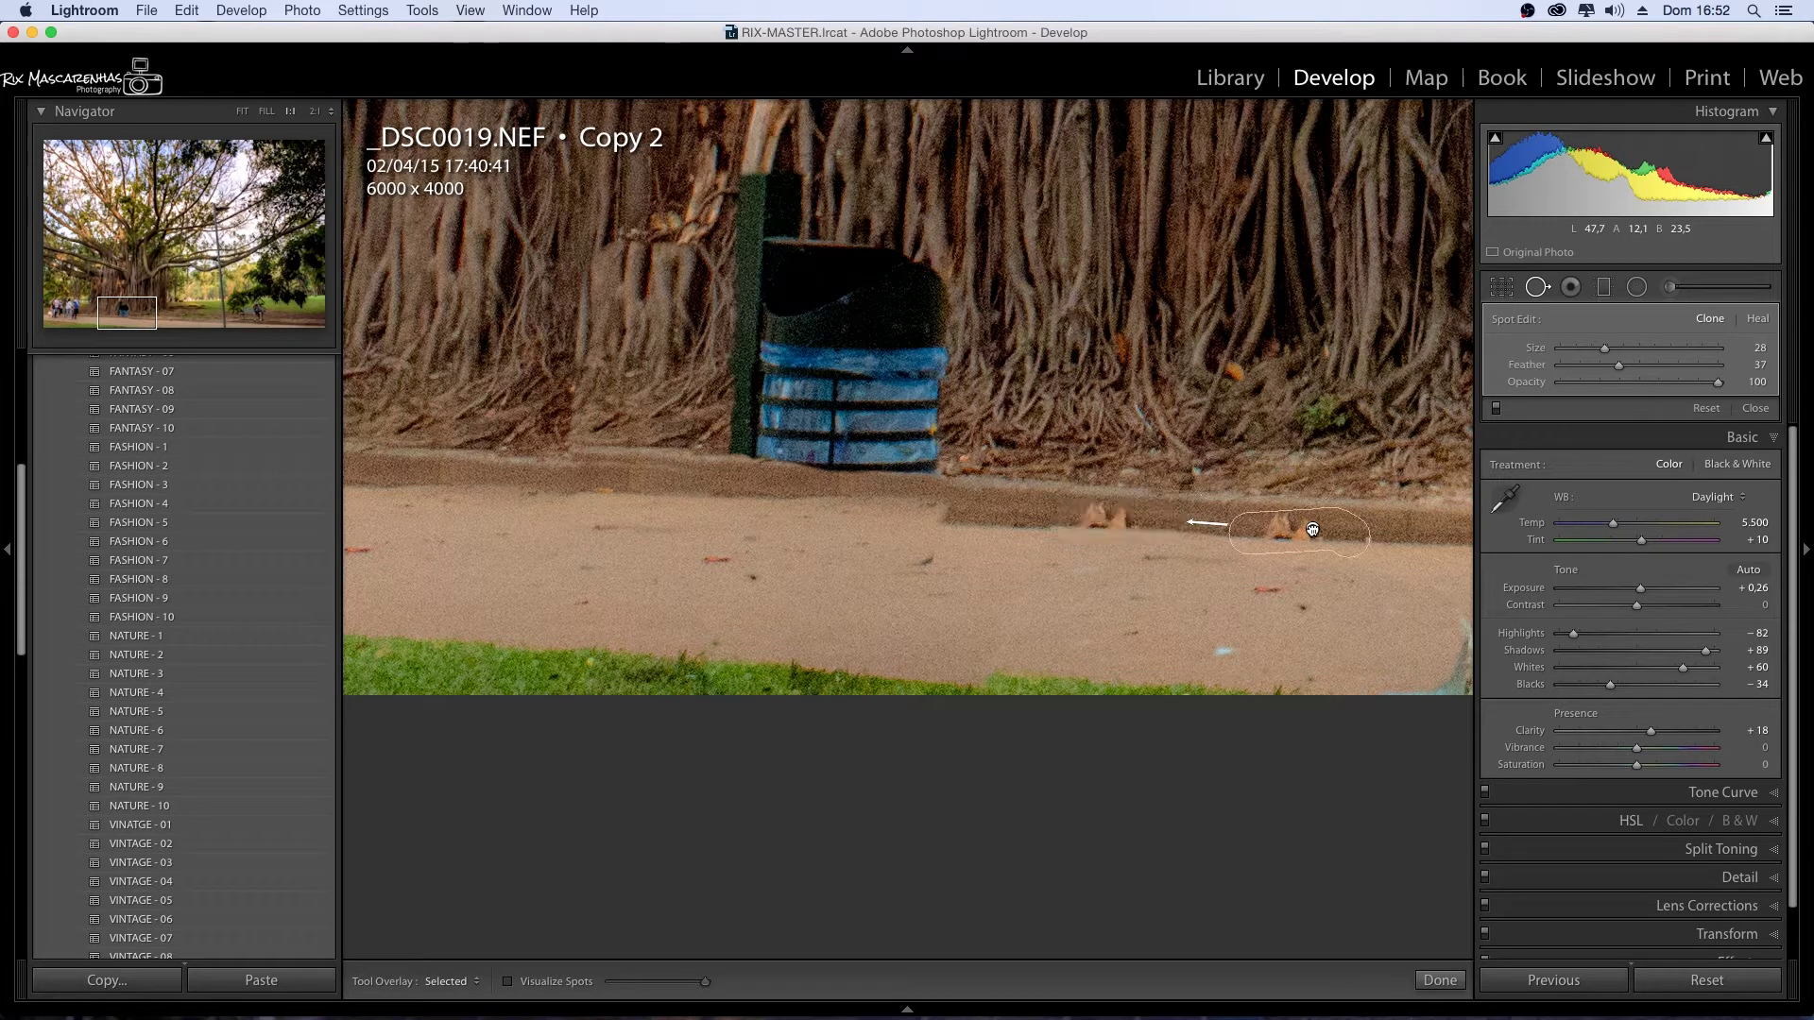
- Heal the last bag fragment and the bin with root texture, including the leftover dark box
{"action": "mouse_move", "coordinate": [928, 465]}
{"action": "left_mouse_down"}
{"action": "mouse_move", "coordinate": [746, 446]}
{"action": "mouse_move", "coordinate": [926, 405]}
{"action": "mouse_move", "coordinate": [888, 411]}
{"action": "left_mouse_up"}
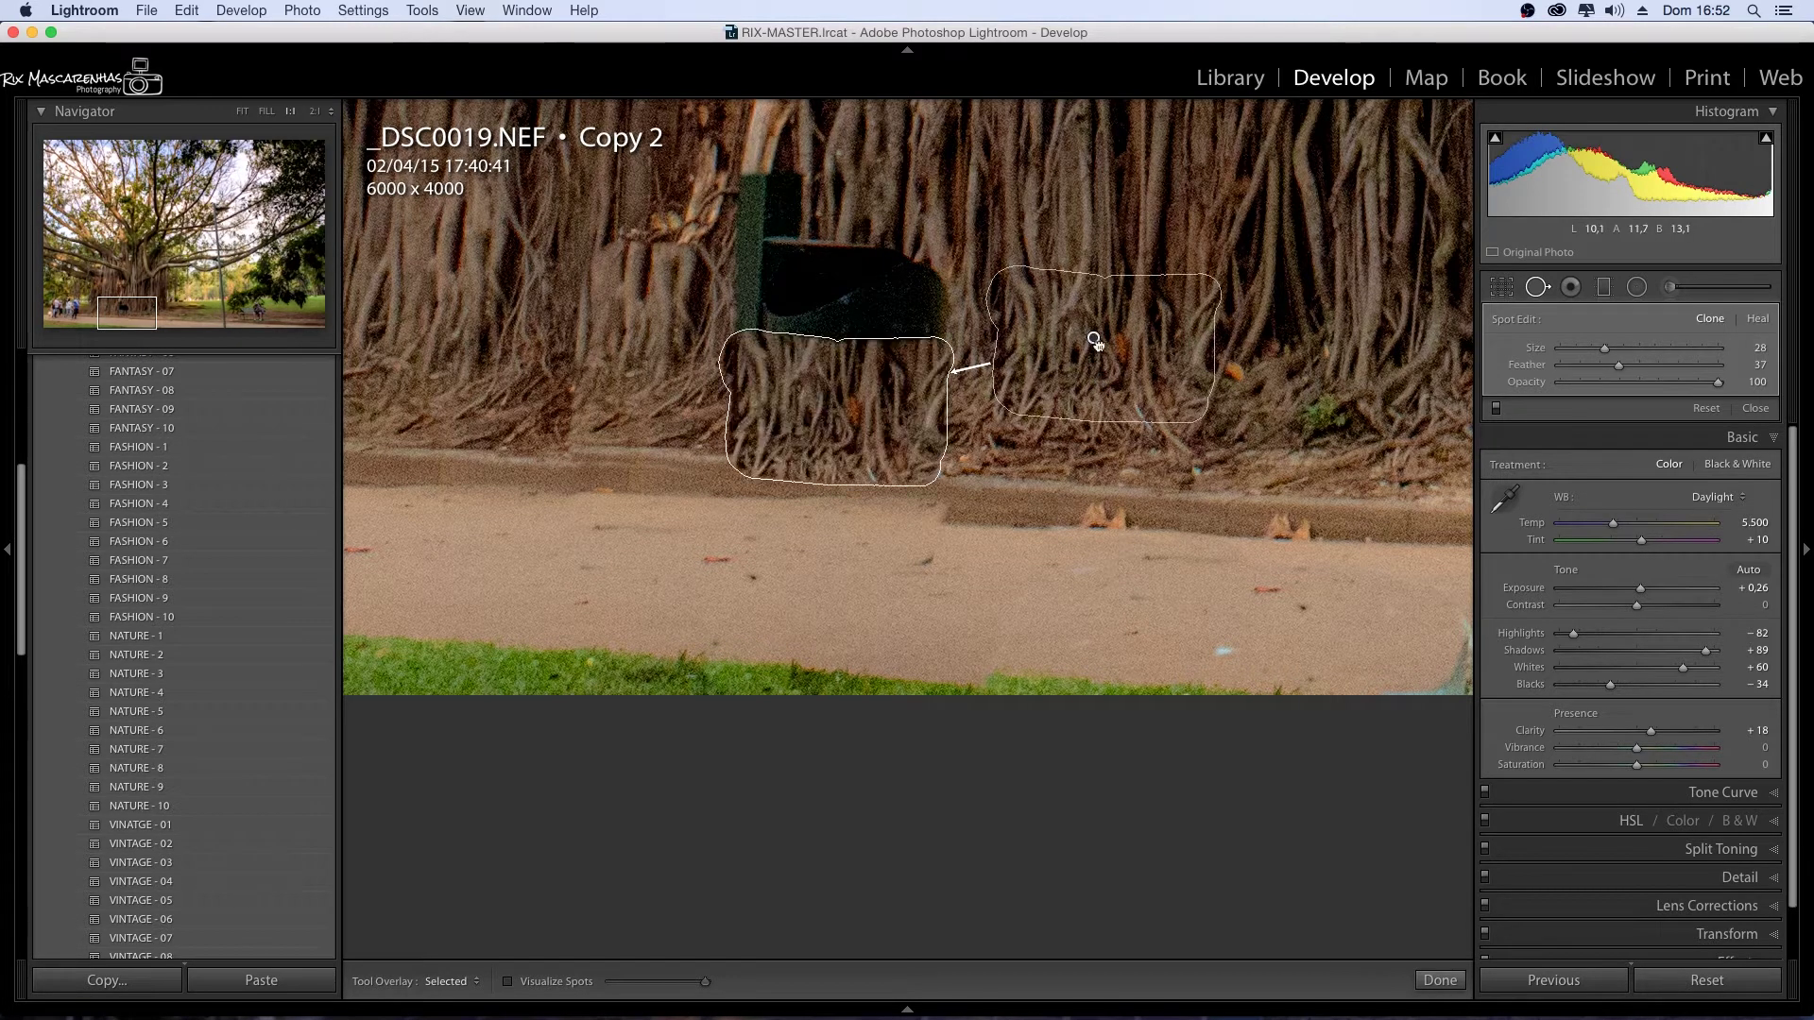
{"action": "left_click_drag", "start_coordinate": [1099, 347], "coordinate": [1101, 398]}
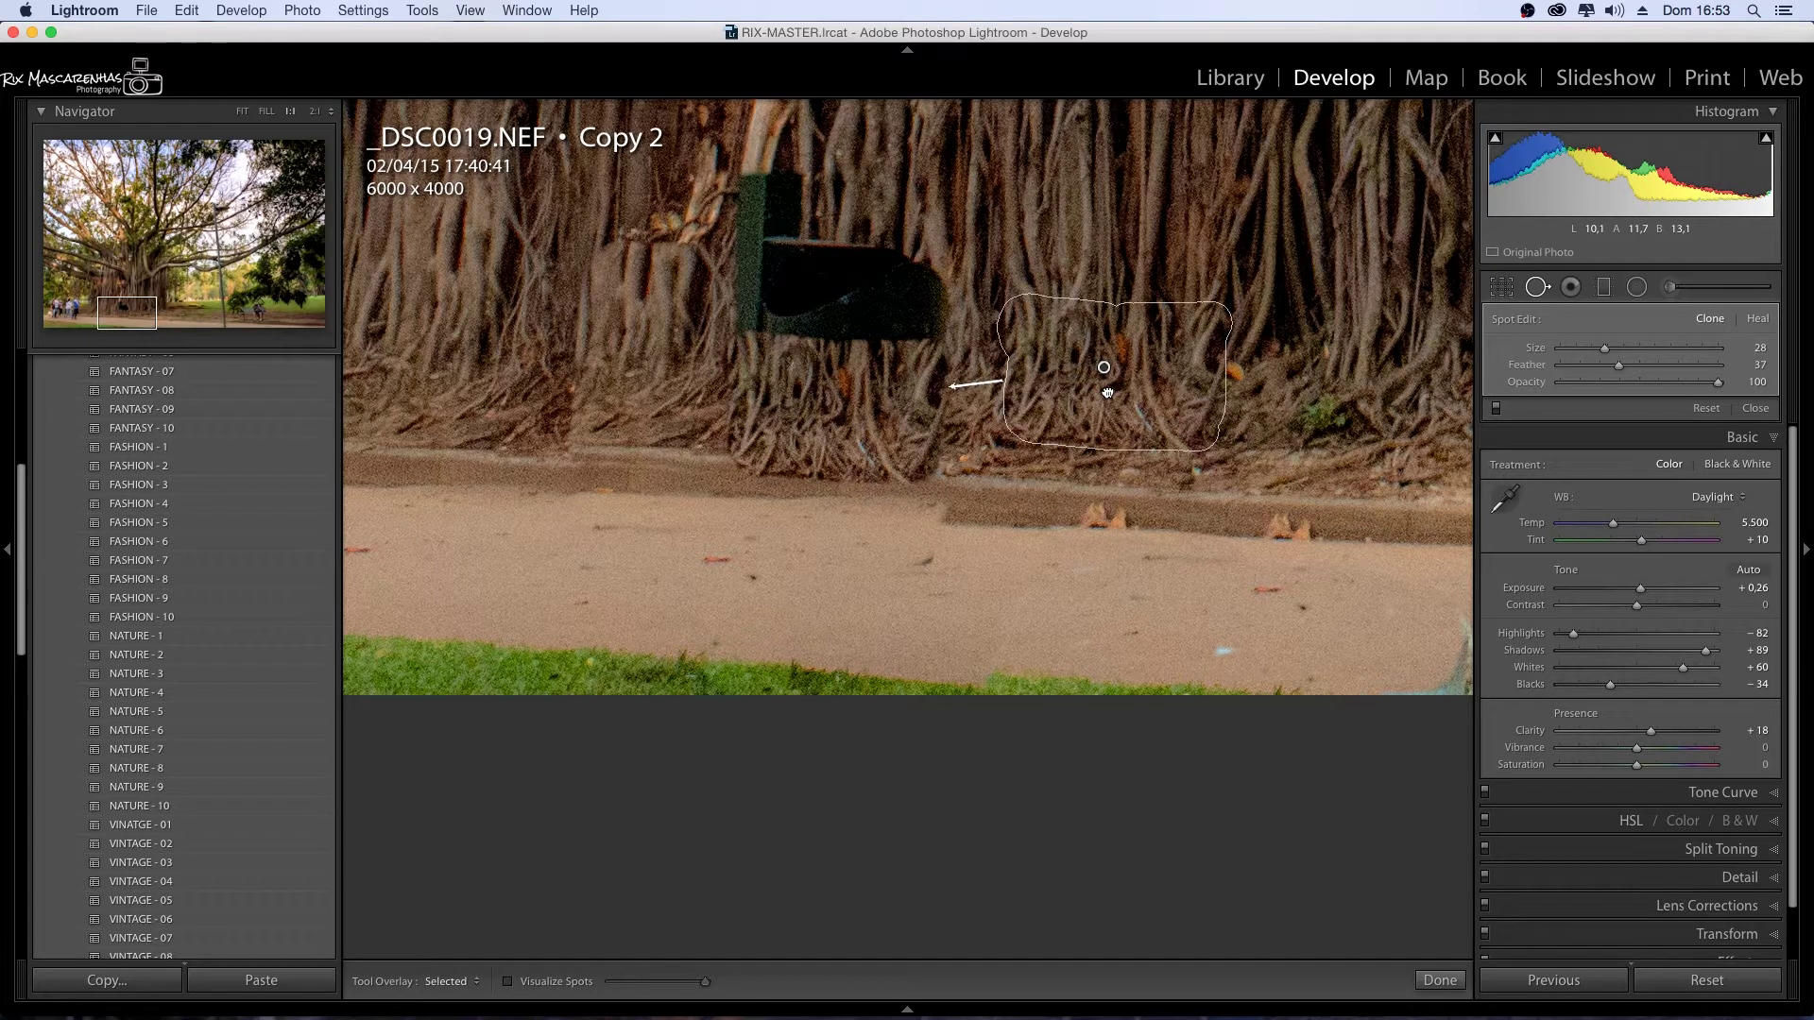
{"action": "left_click_drag", "start_coordinate": [1095, 439], "coordinate": [1099, 430]}
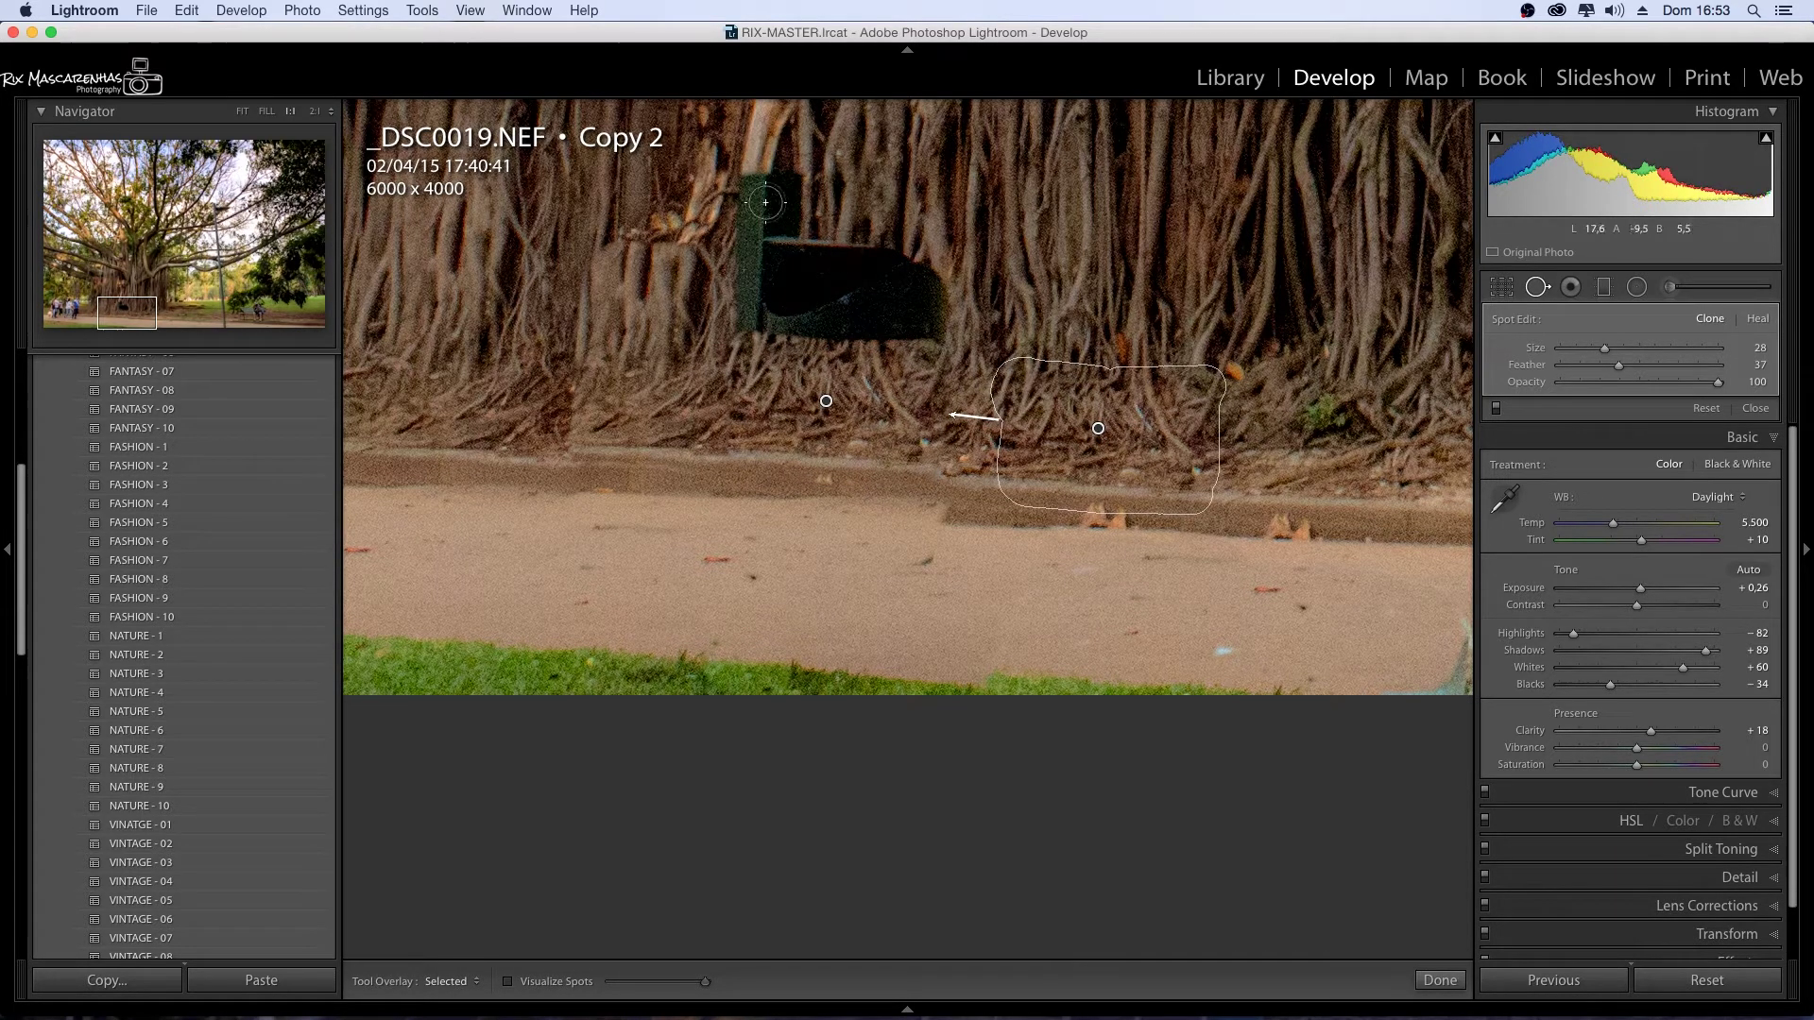
{"action": "mouse_move", "coordinate": [798, 185]}
{"action": "left_mouse_down"}
{"action": "mouse_move", "coordinate": [757, 253]}
{"action": "mouse_move", "coordinate": [920, 306]}
{"action": "left_mouse_up"}
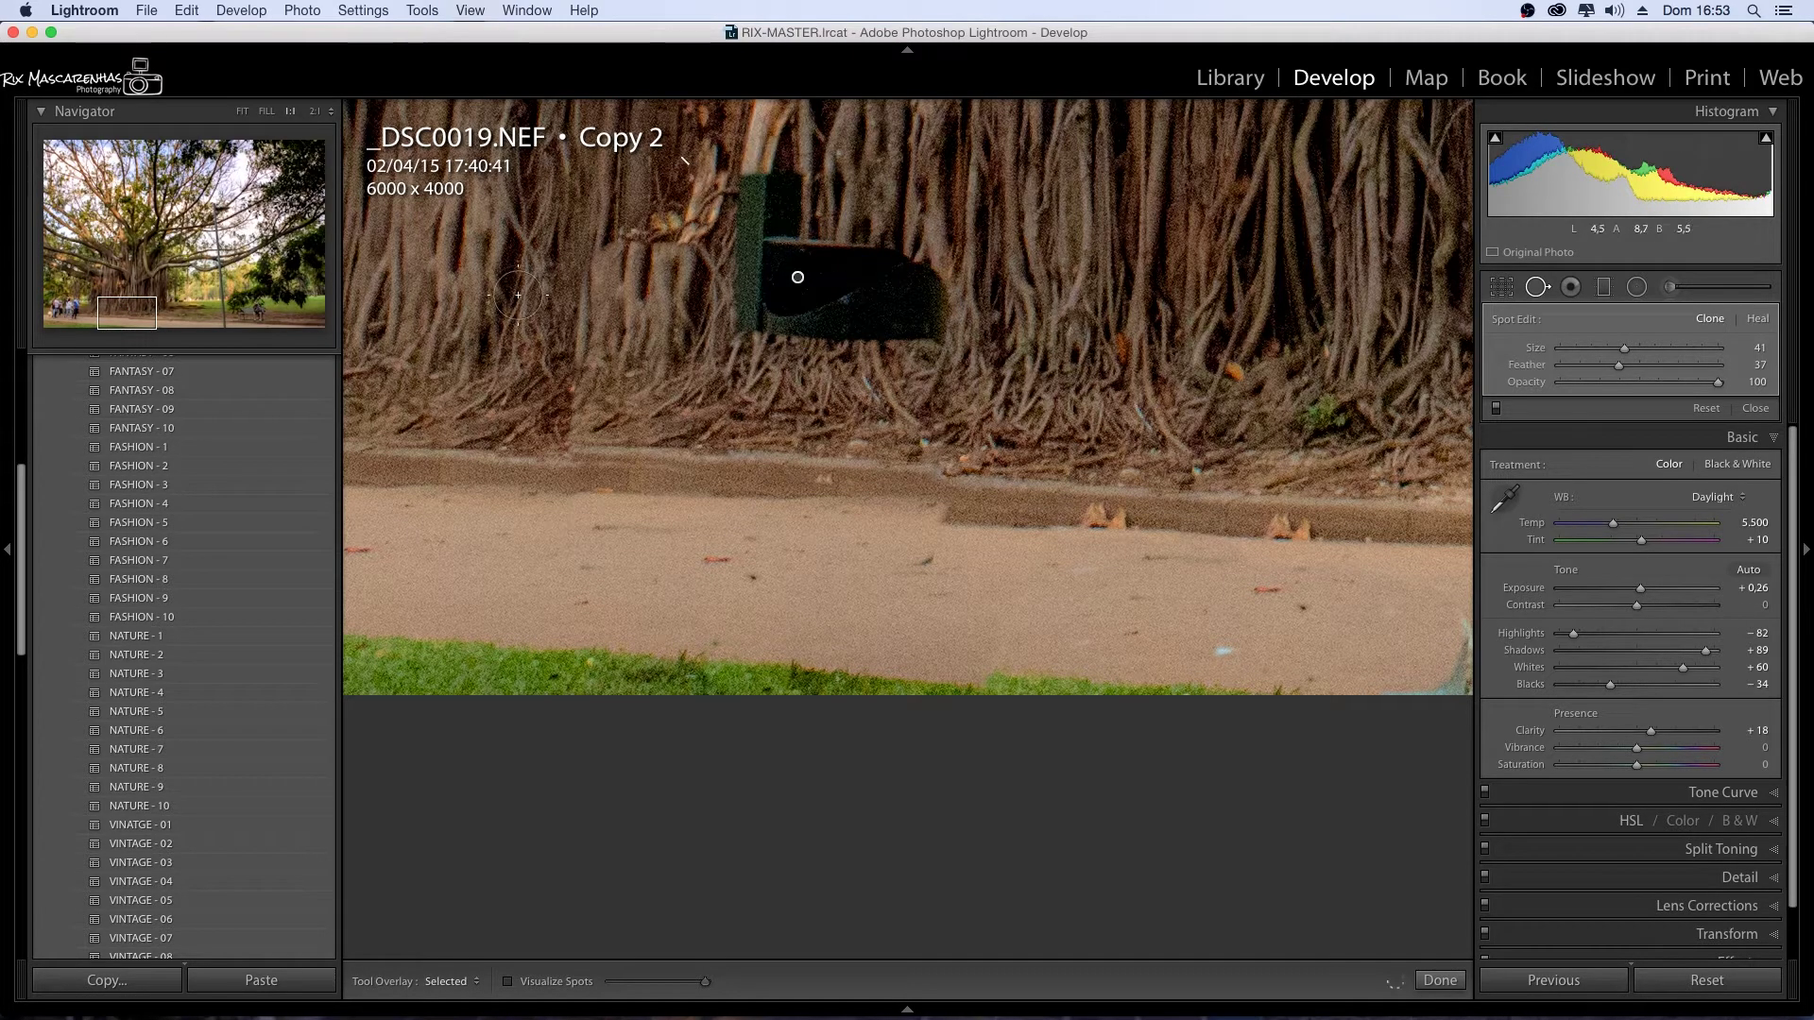
{"action": "left_click_drag", "start_coordinate": [797, 277], "coordinate": [907, 311]}
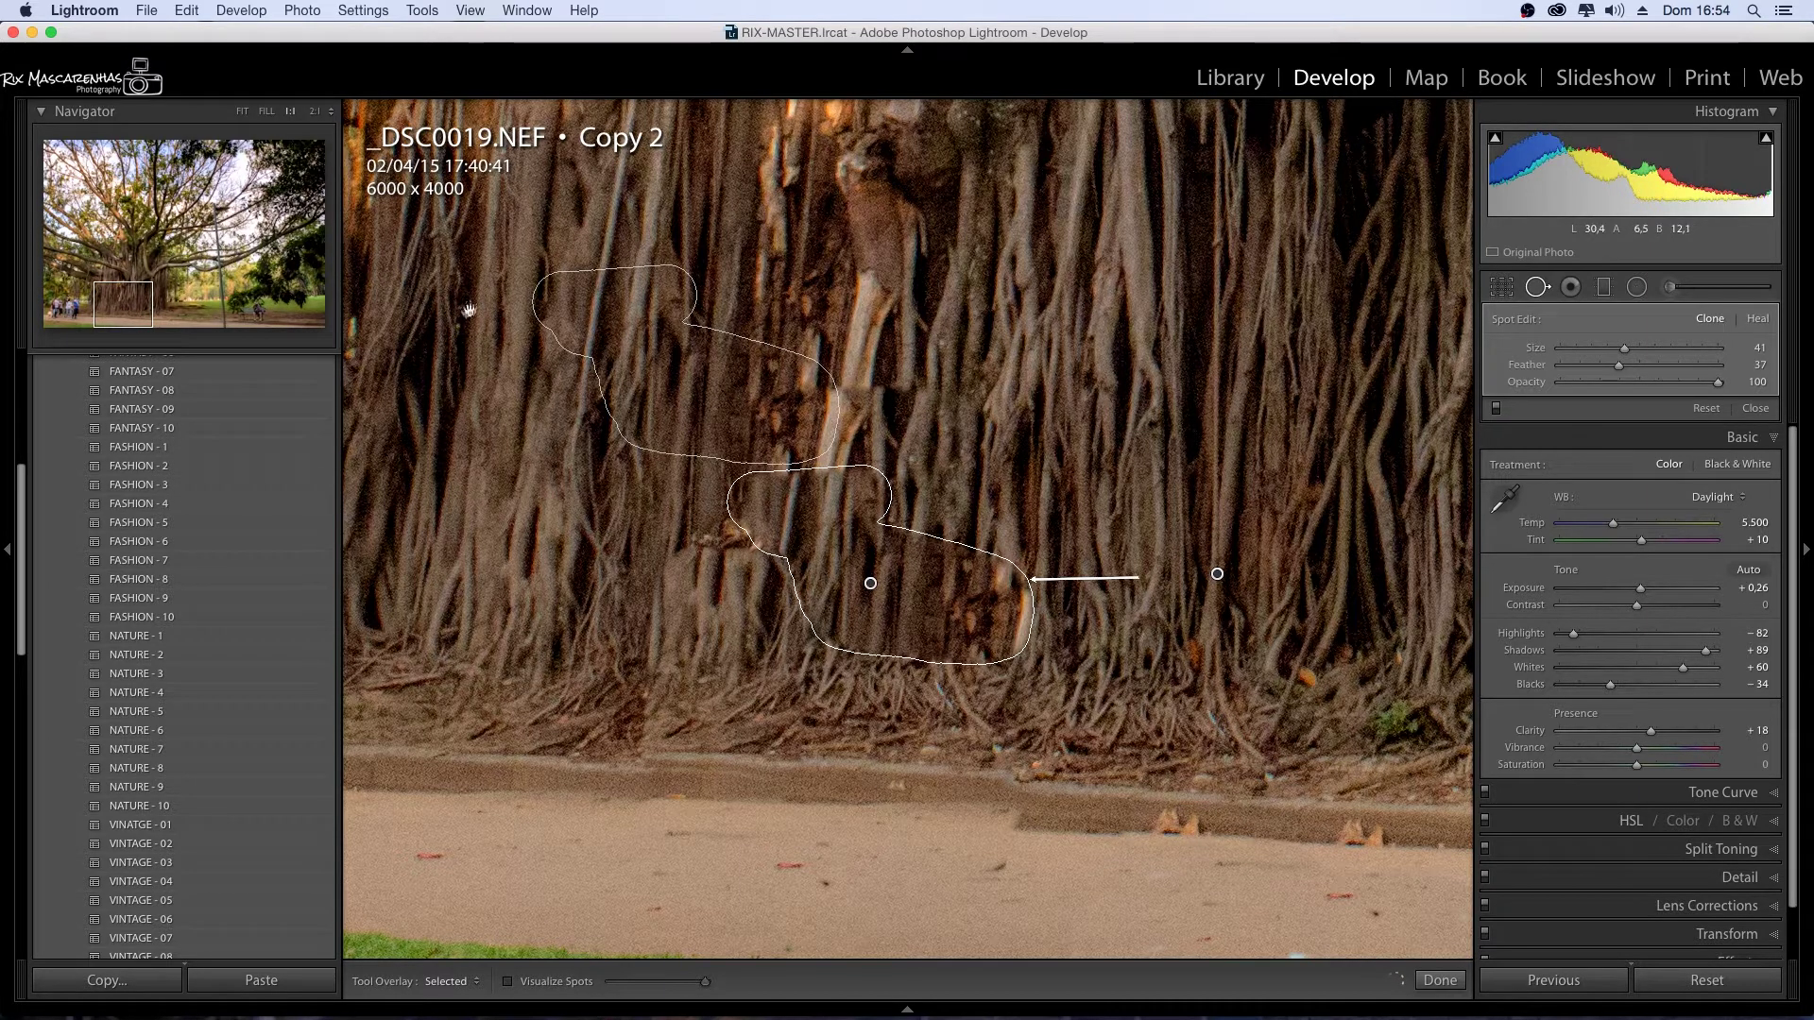
- Return to Fit, close Spot Removal and compare before and after
{"action": "left_click", "coordinate": [243, 112]}
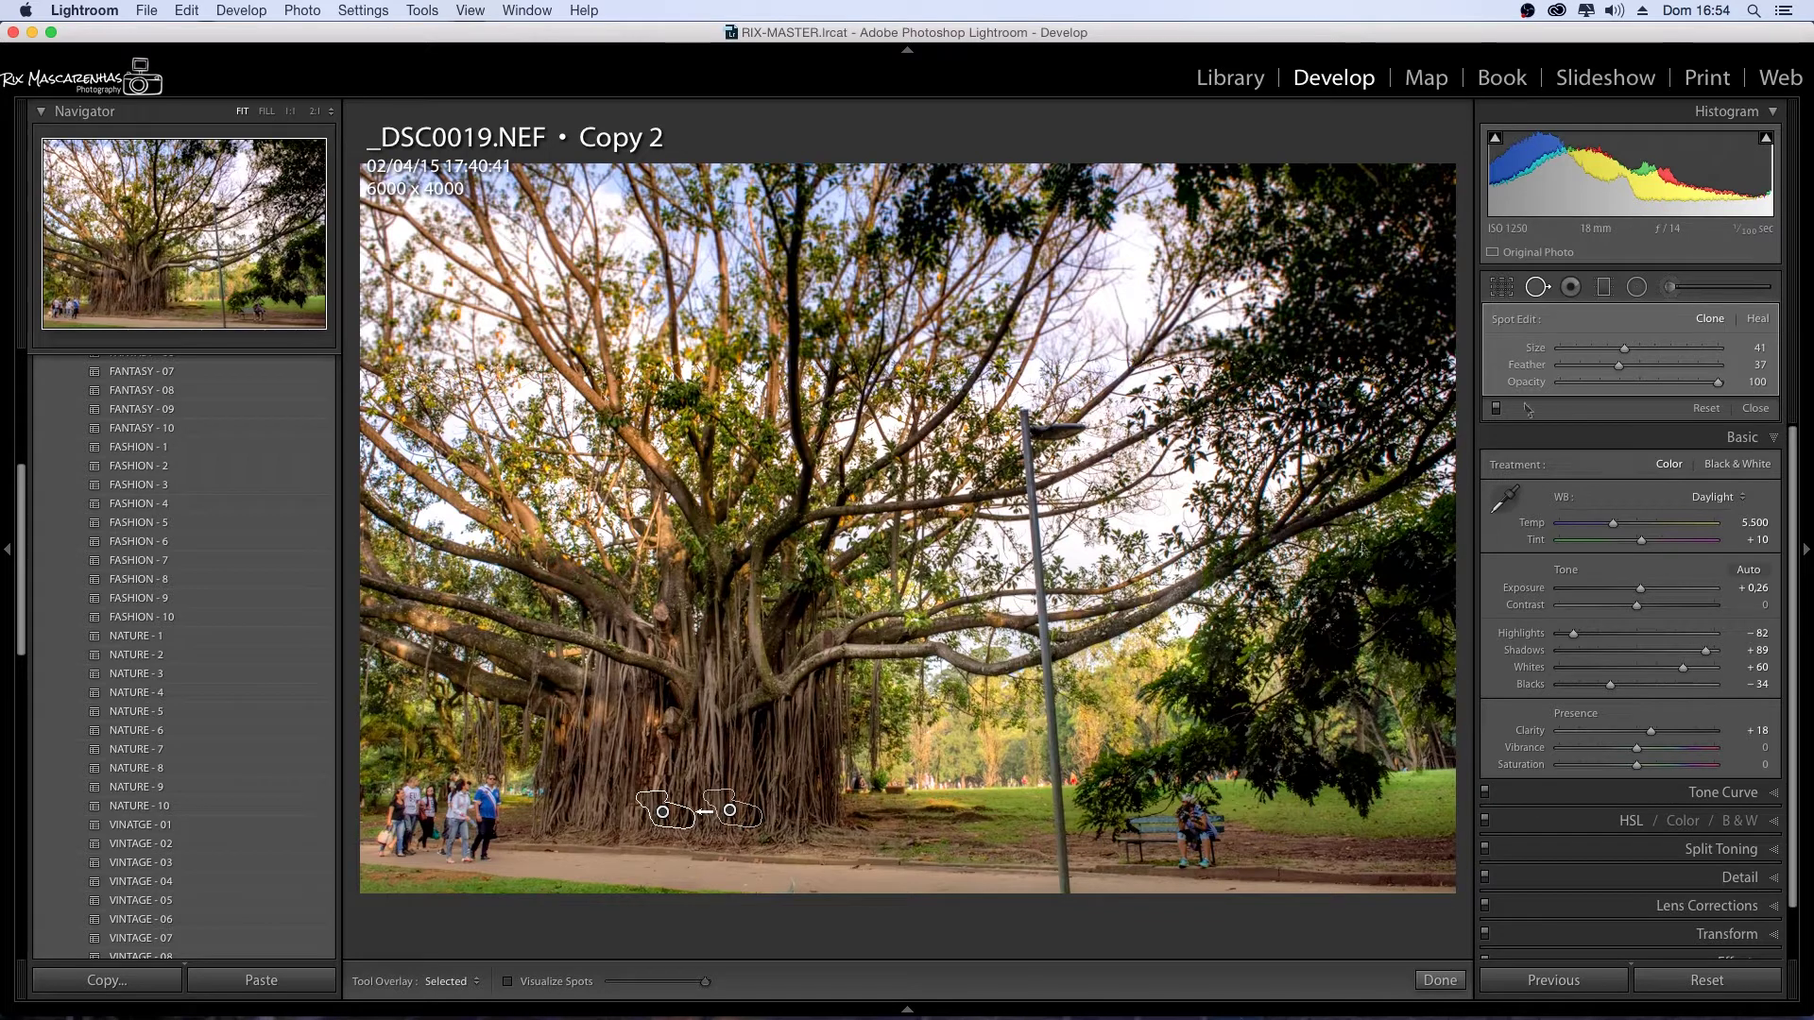
{"action": "left_click", "coordinate": [1439, 981]}
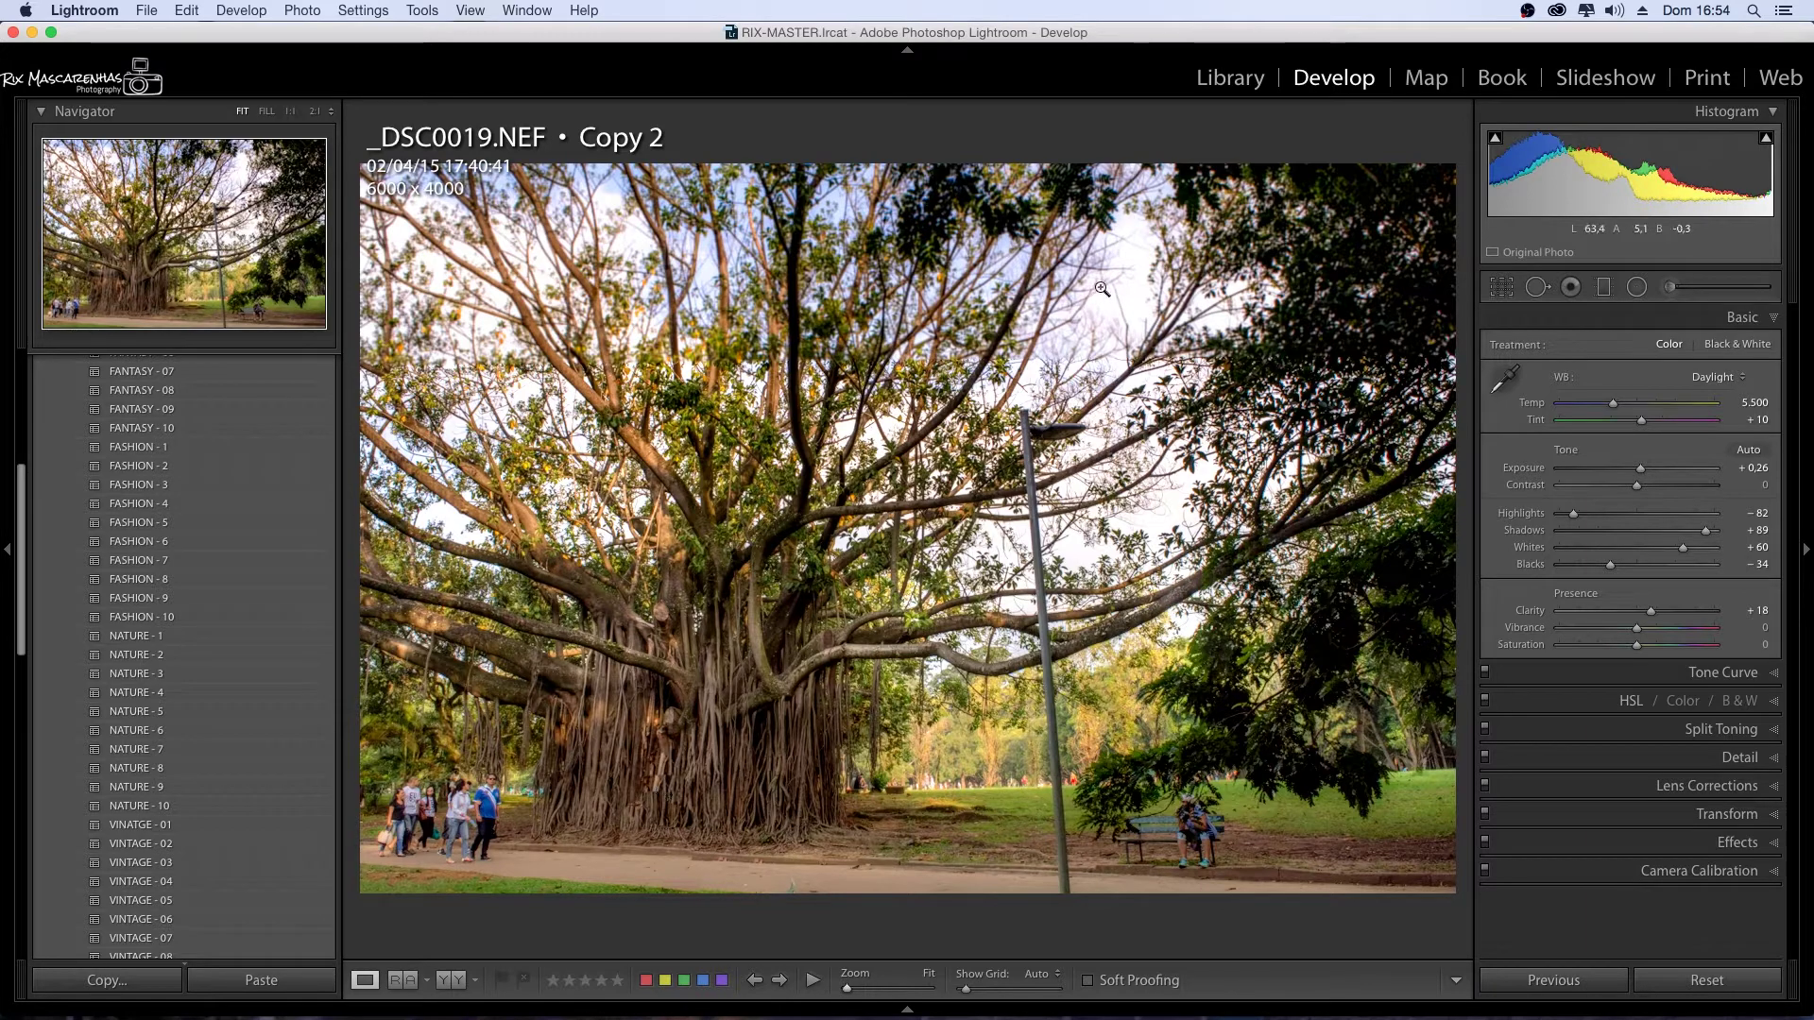
{"action": "key", "text": "y"}
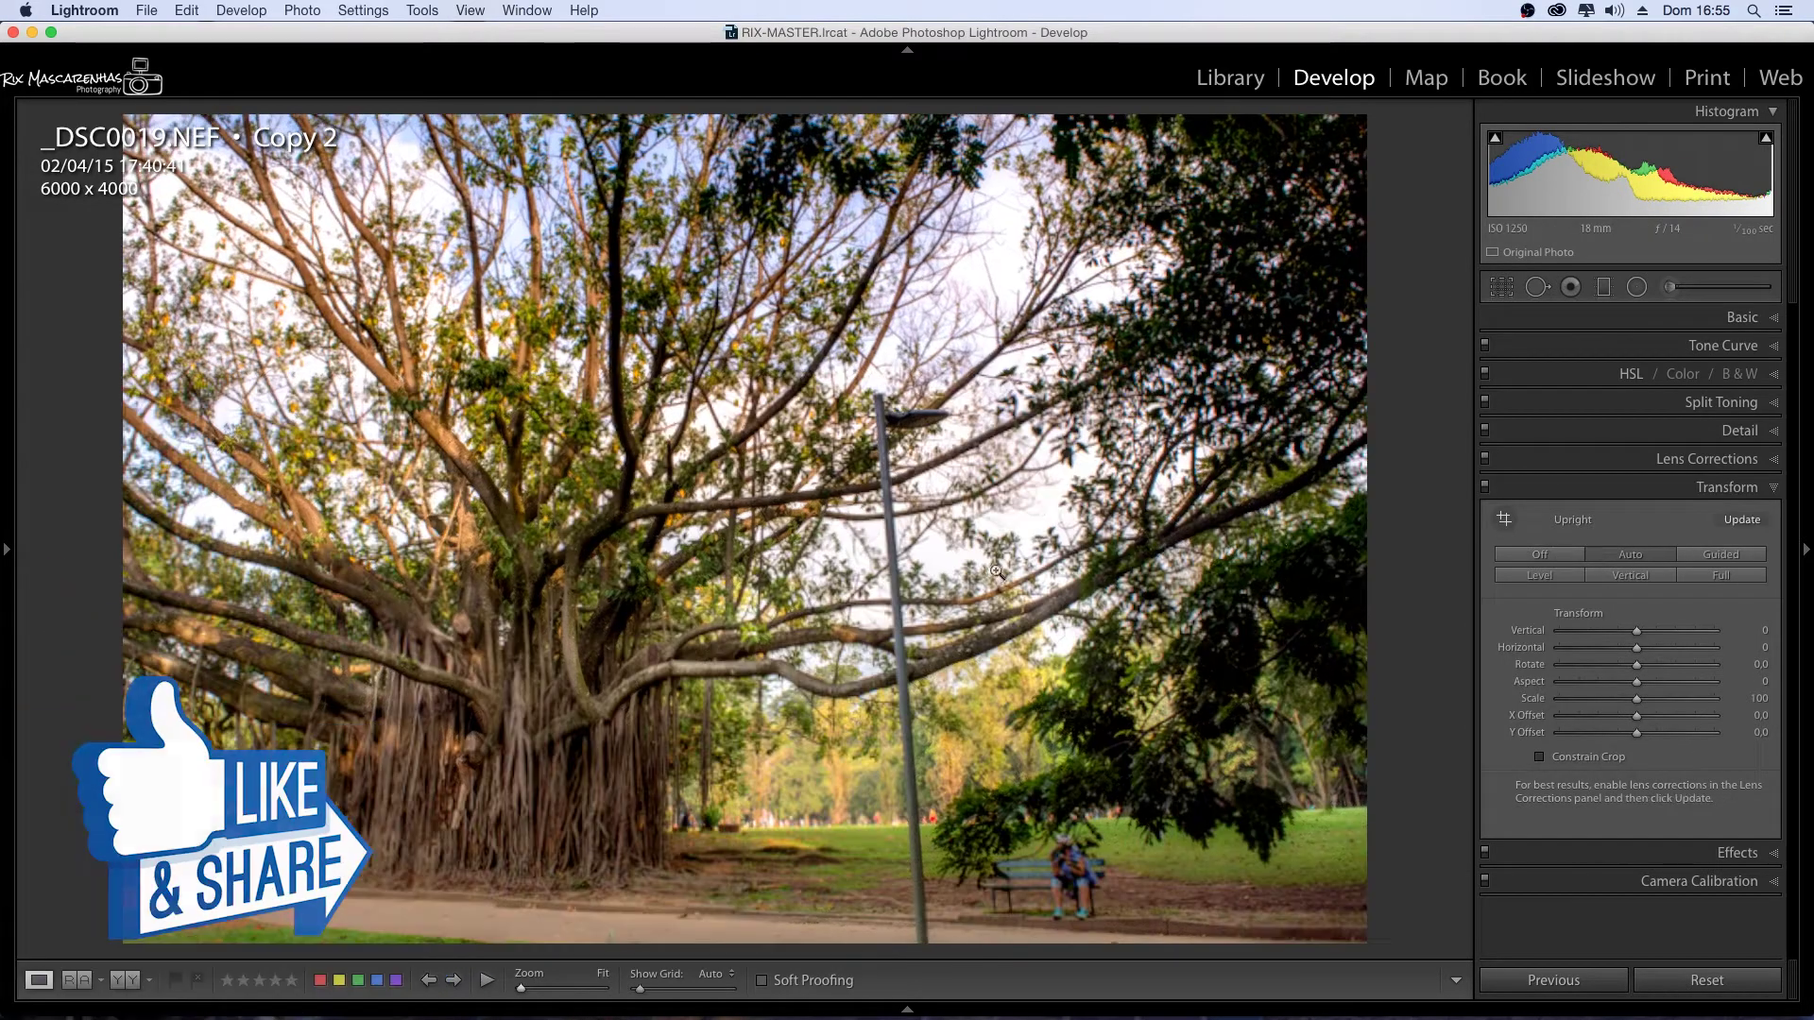
- Set the Vertical transform to −39 to straighten the tree
{"action": "mouse_move", "coordinate": [1637, 631]}
{"action": "left_mouse_down"}
{"action": "mouse_move", "coordinate": [1653, 636]}
{"action": "mouse_move", "coordinate": [1606, 631]}
{"action": "left_mouse_up"}
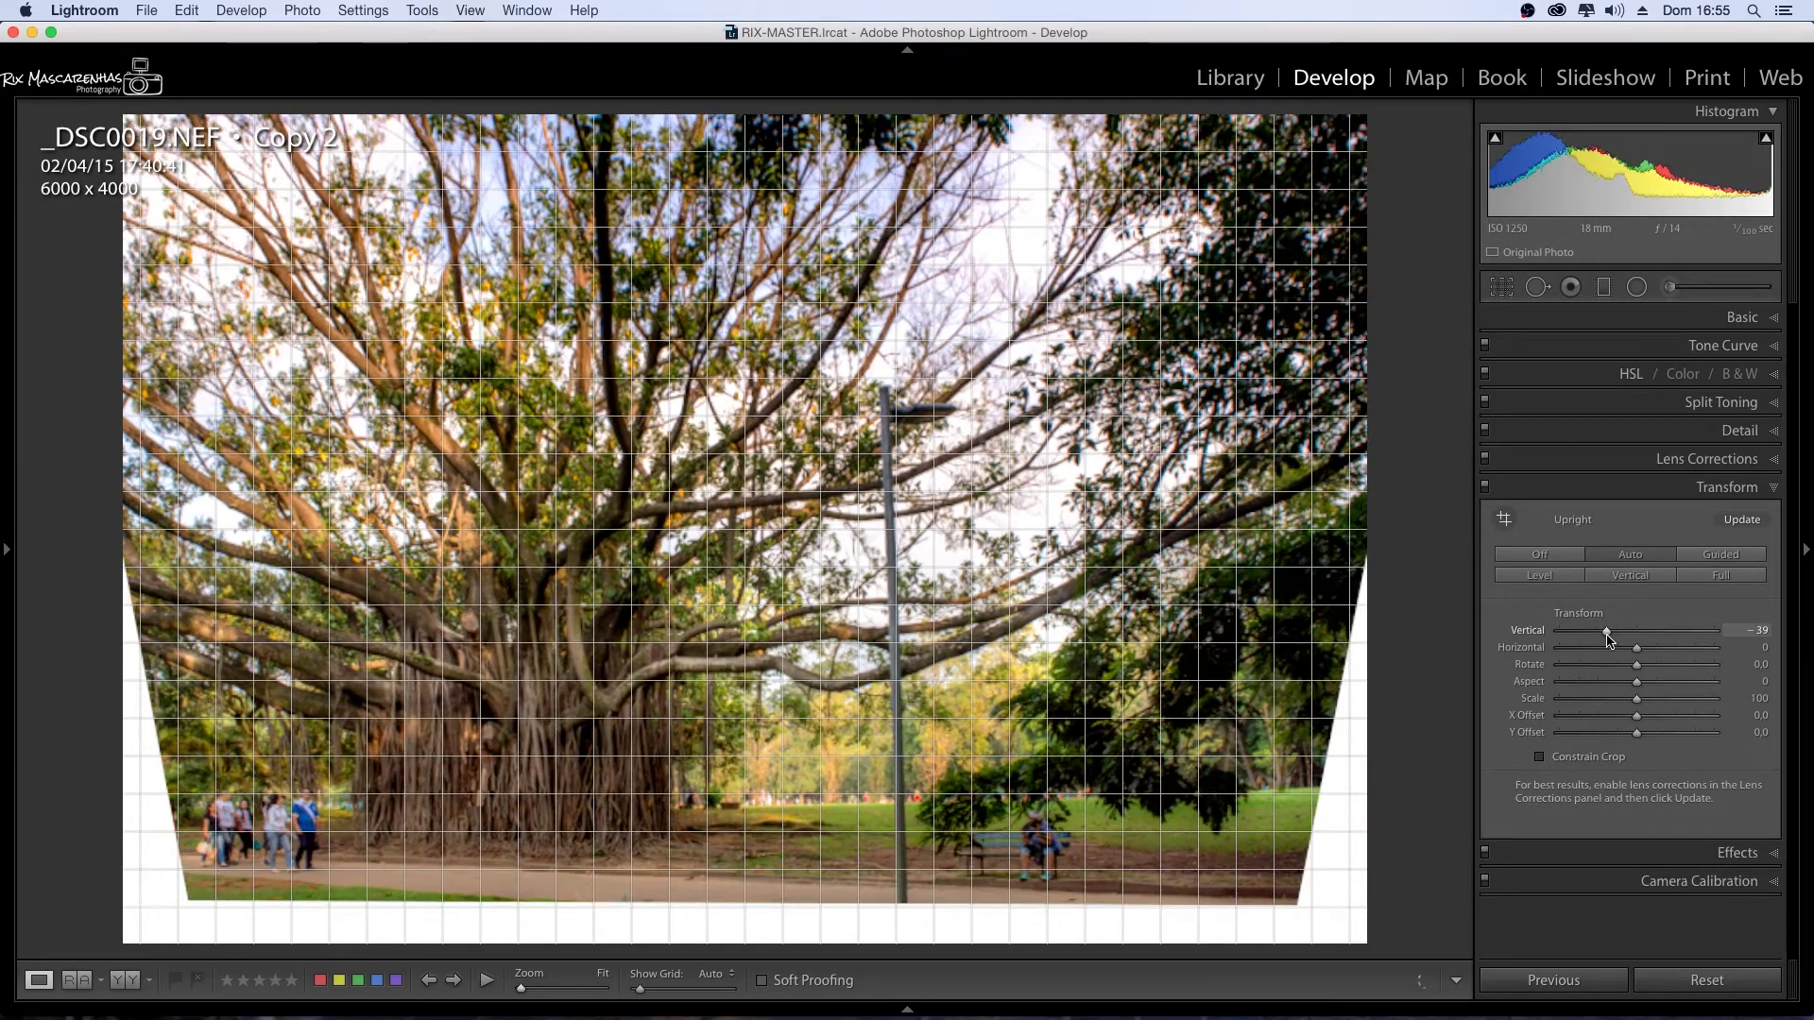
{"action": "left_click", "coordinate": [1501, 287]}
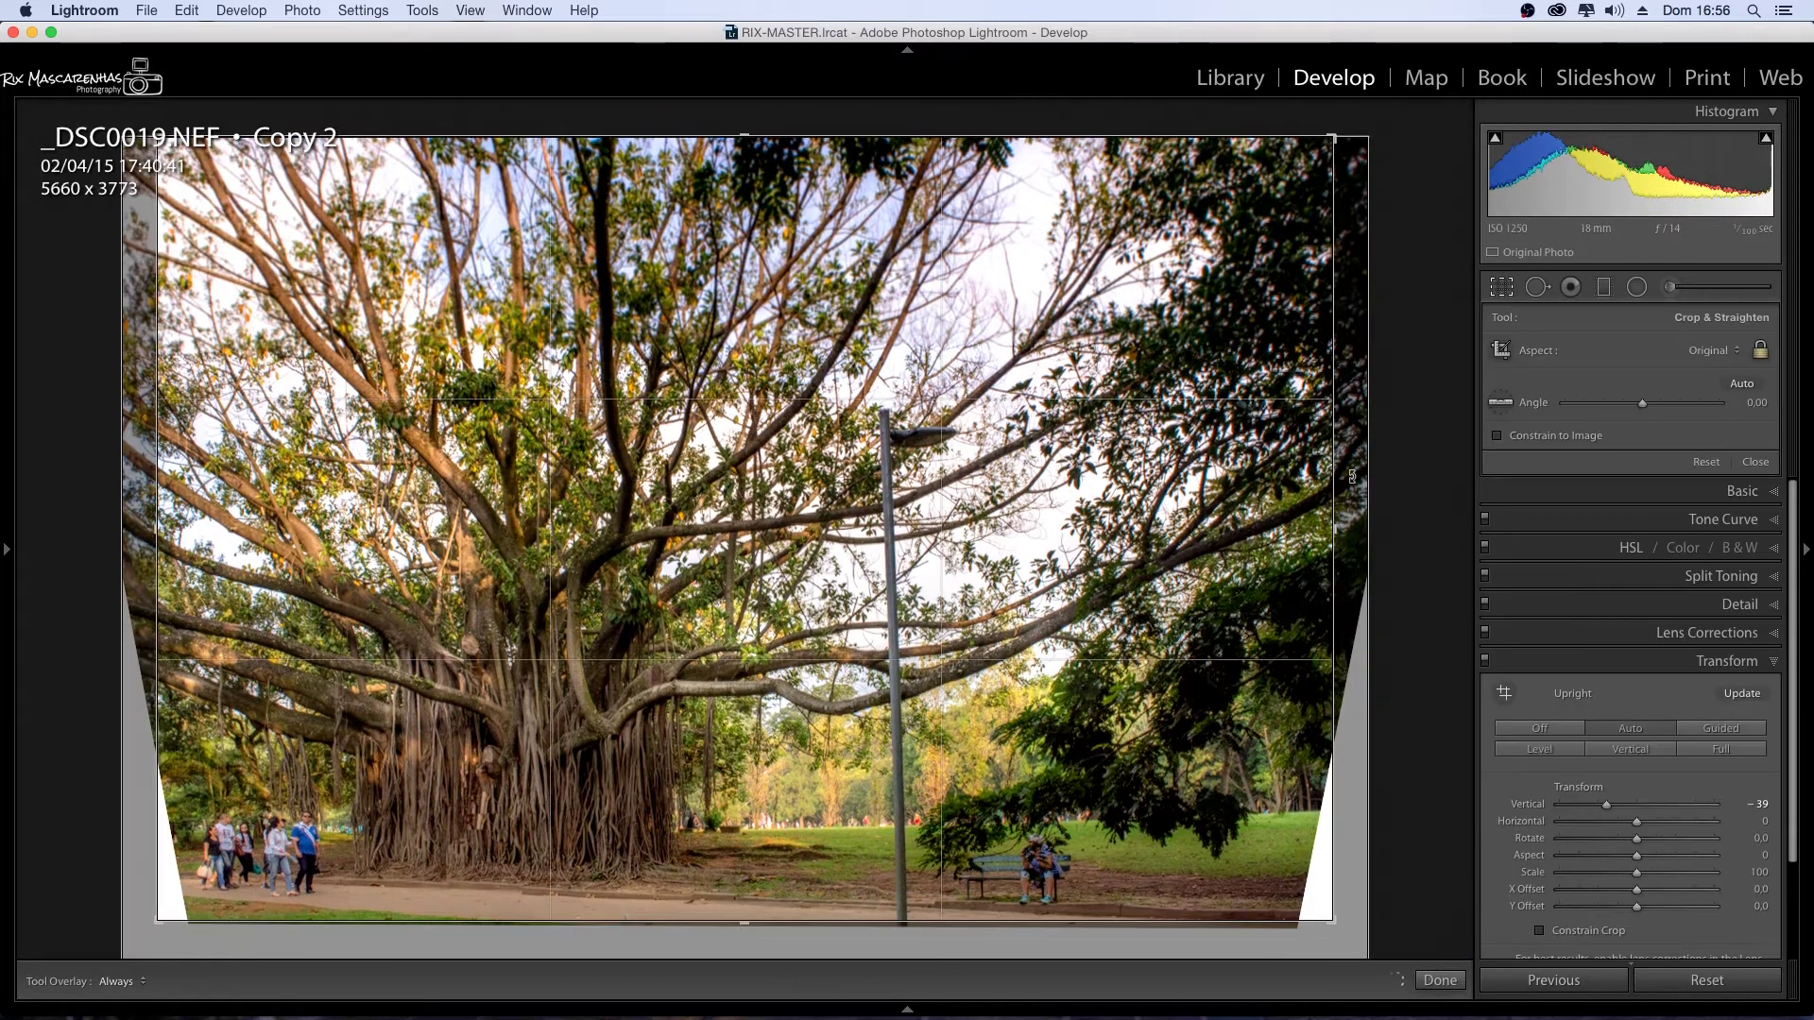
- Crop to 5330 × 3554 to cut away the white corners
{"action": "left_click", "coordinate": [1715, 350]}
{"action": "left_click_drag", "start_coordinate": [157, 530], "coordinate": [189, 502]}
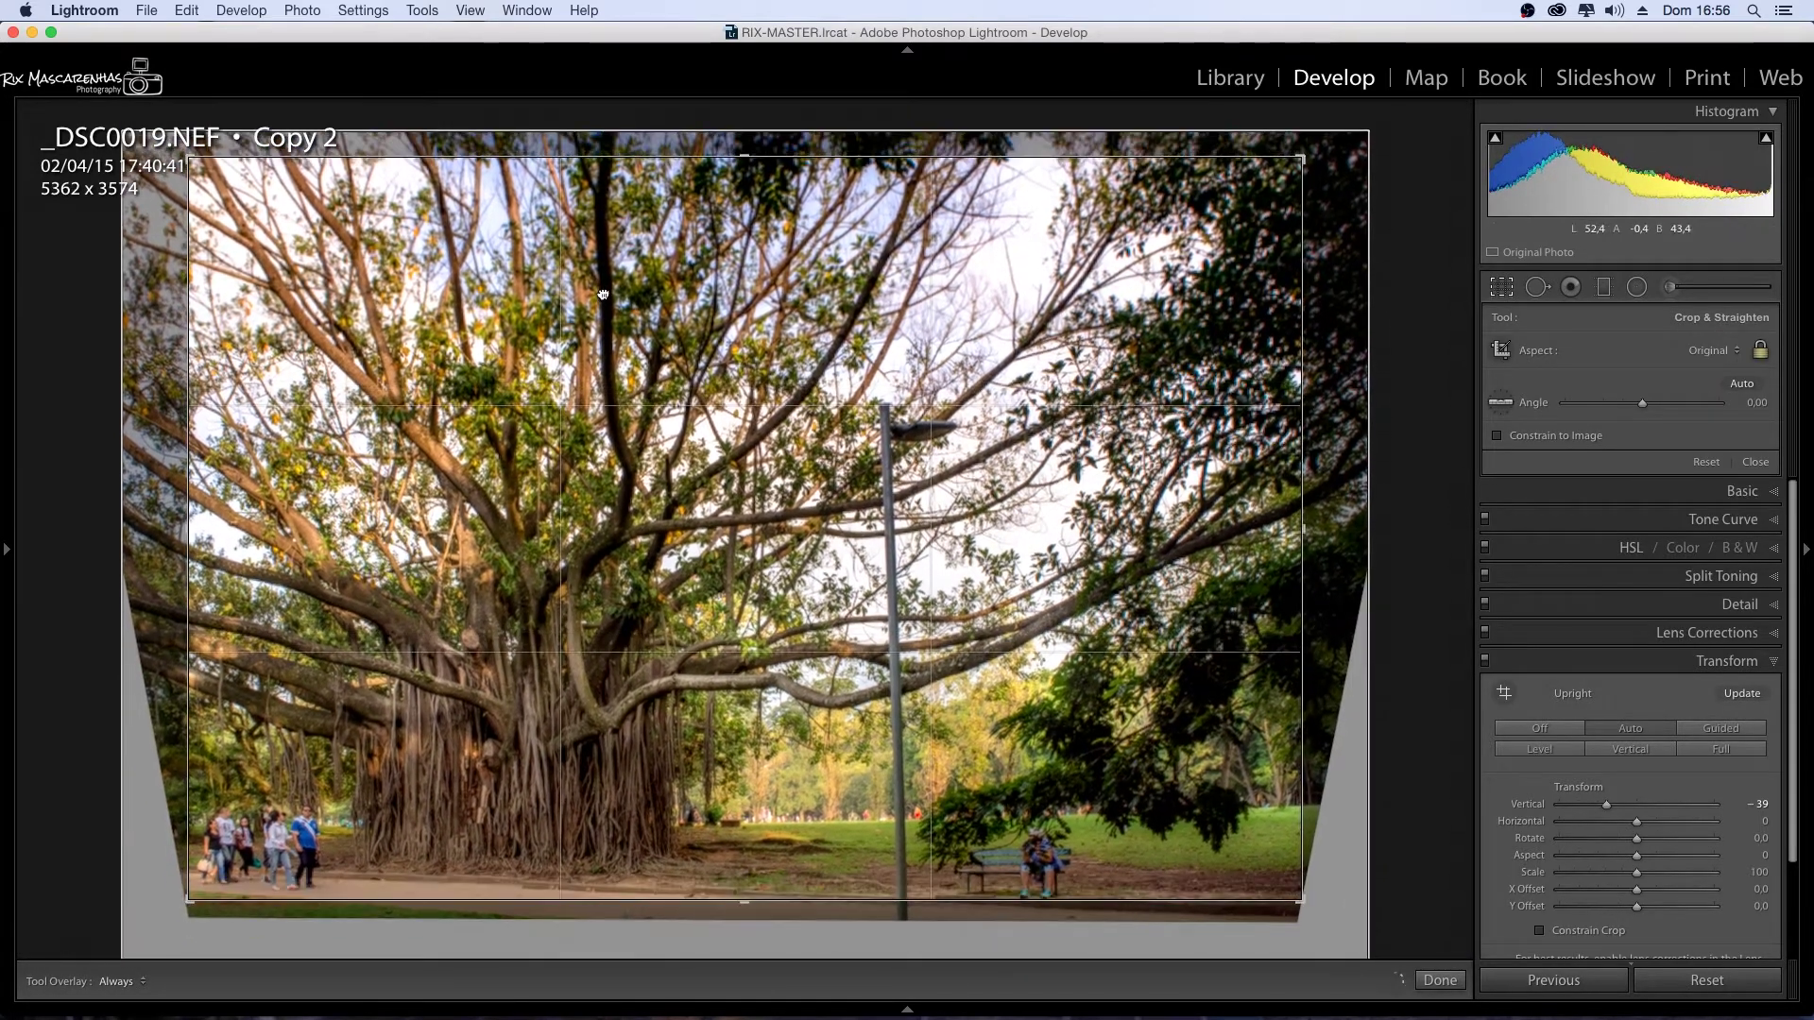
{"action": "left_click_drag", "start_coordinate": [603, 295], "coordinate": [610, 277]}
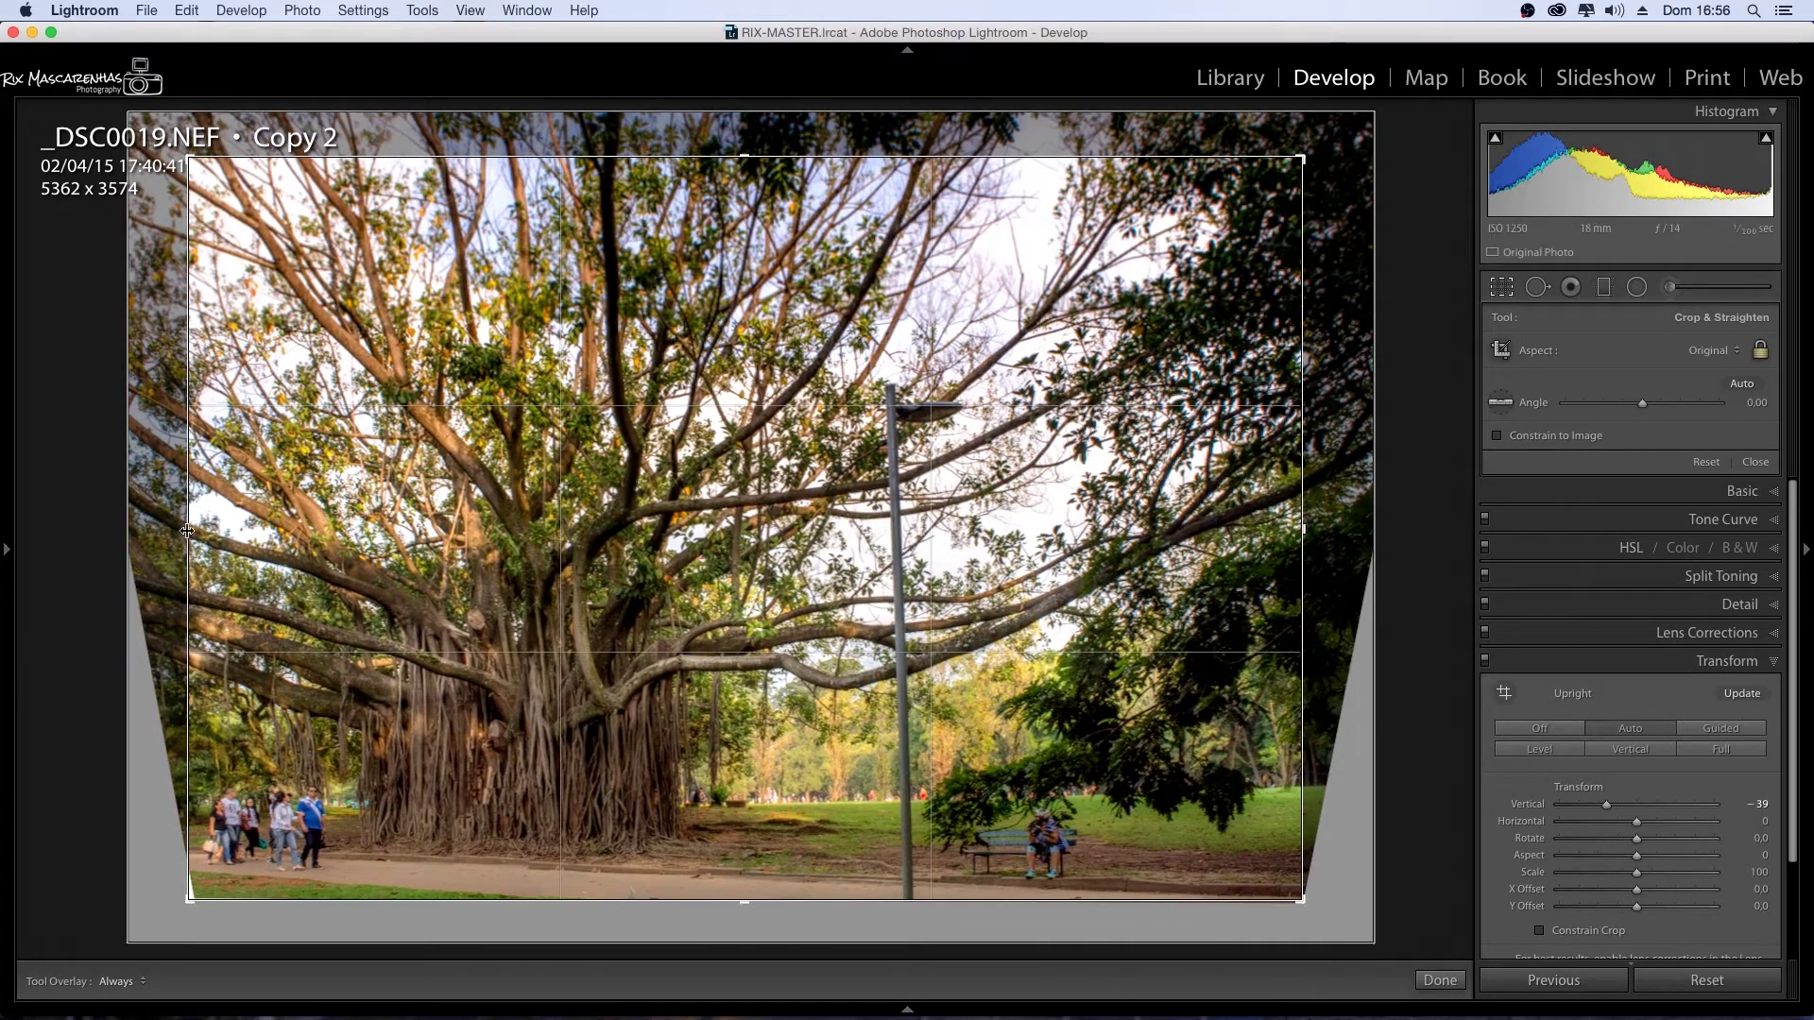
{"action": "key", "text": "Return"}
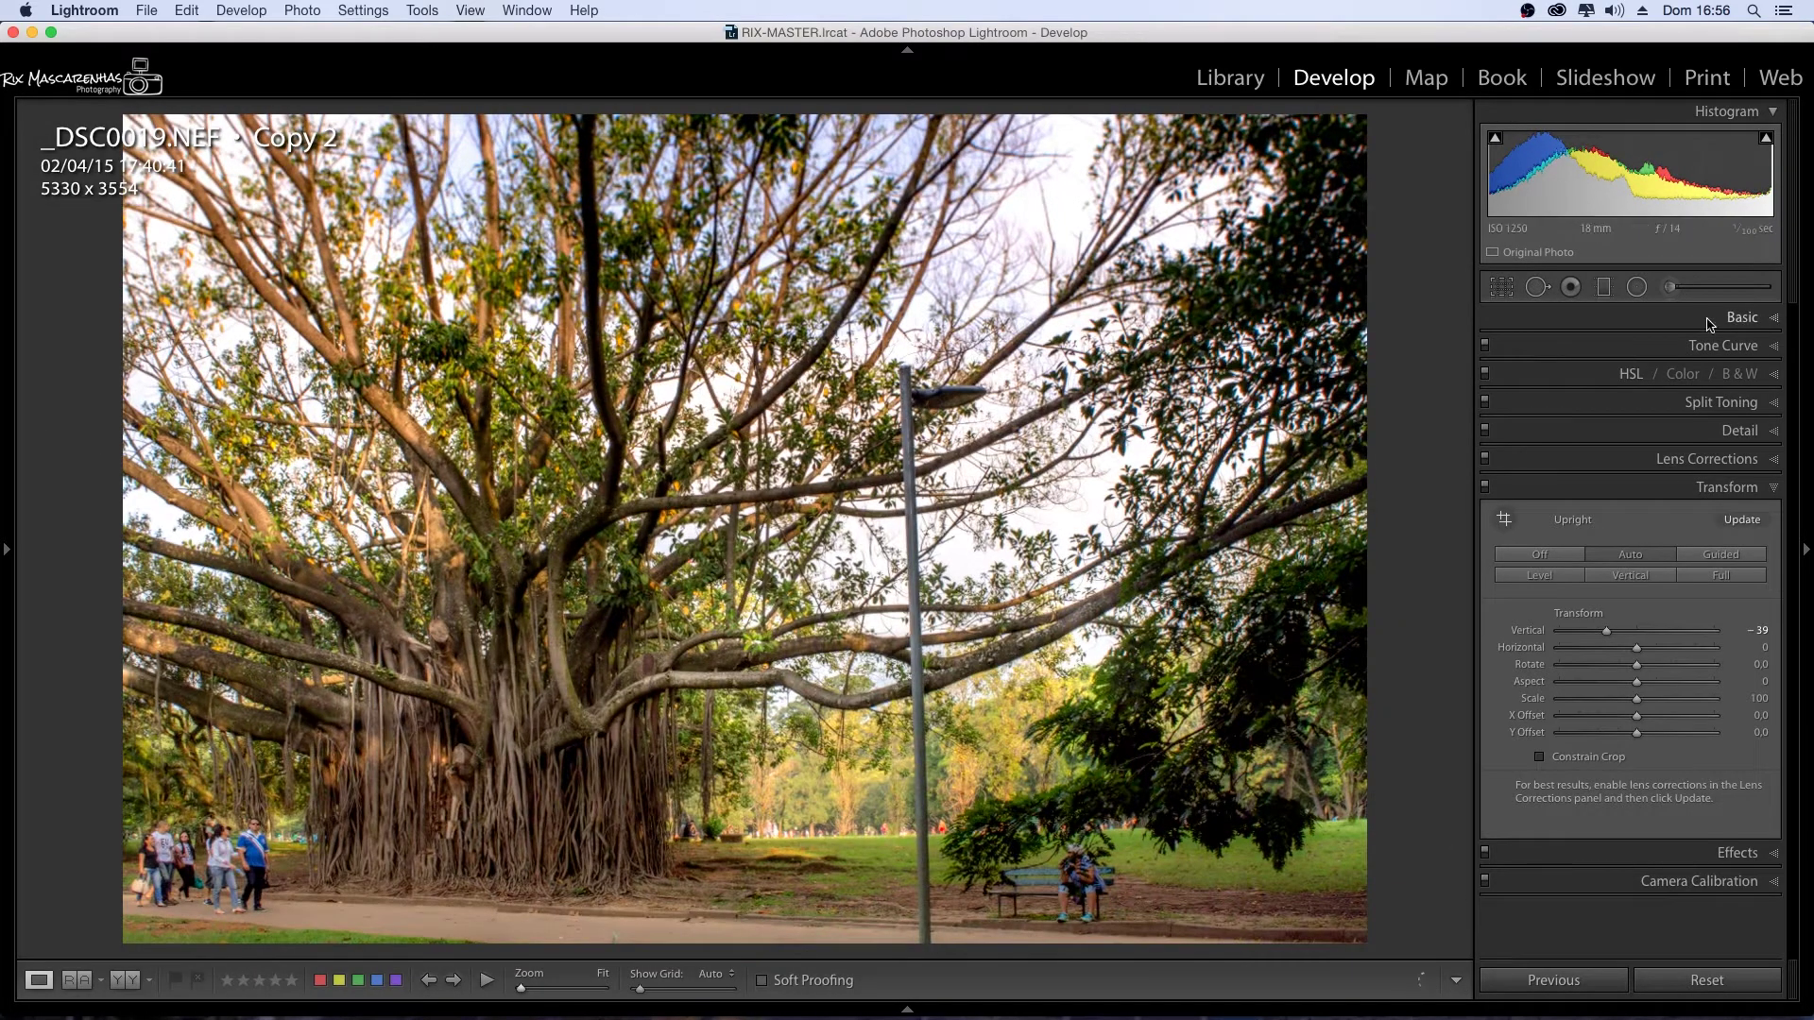
- Set Custom white balance (Temp 6,500, Tint +2) by eyedropper and draw a darkening sky gradient
{"action": "left_click", "coordinate": [1710, 320]}
{"action": "left_click", "coordinate": [1506, 379]}
{"action": "left_click", "coordinate": [221, 850]}
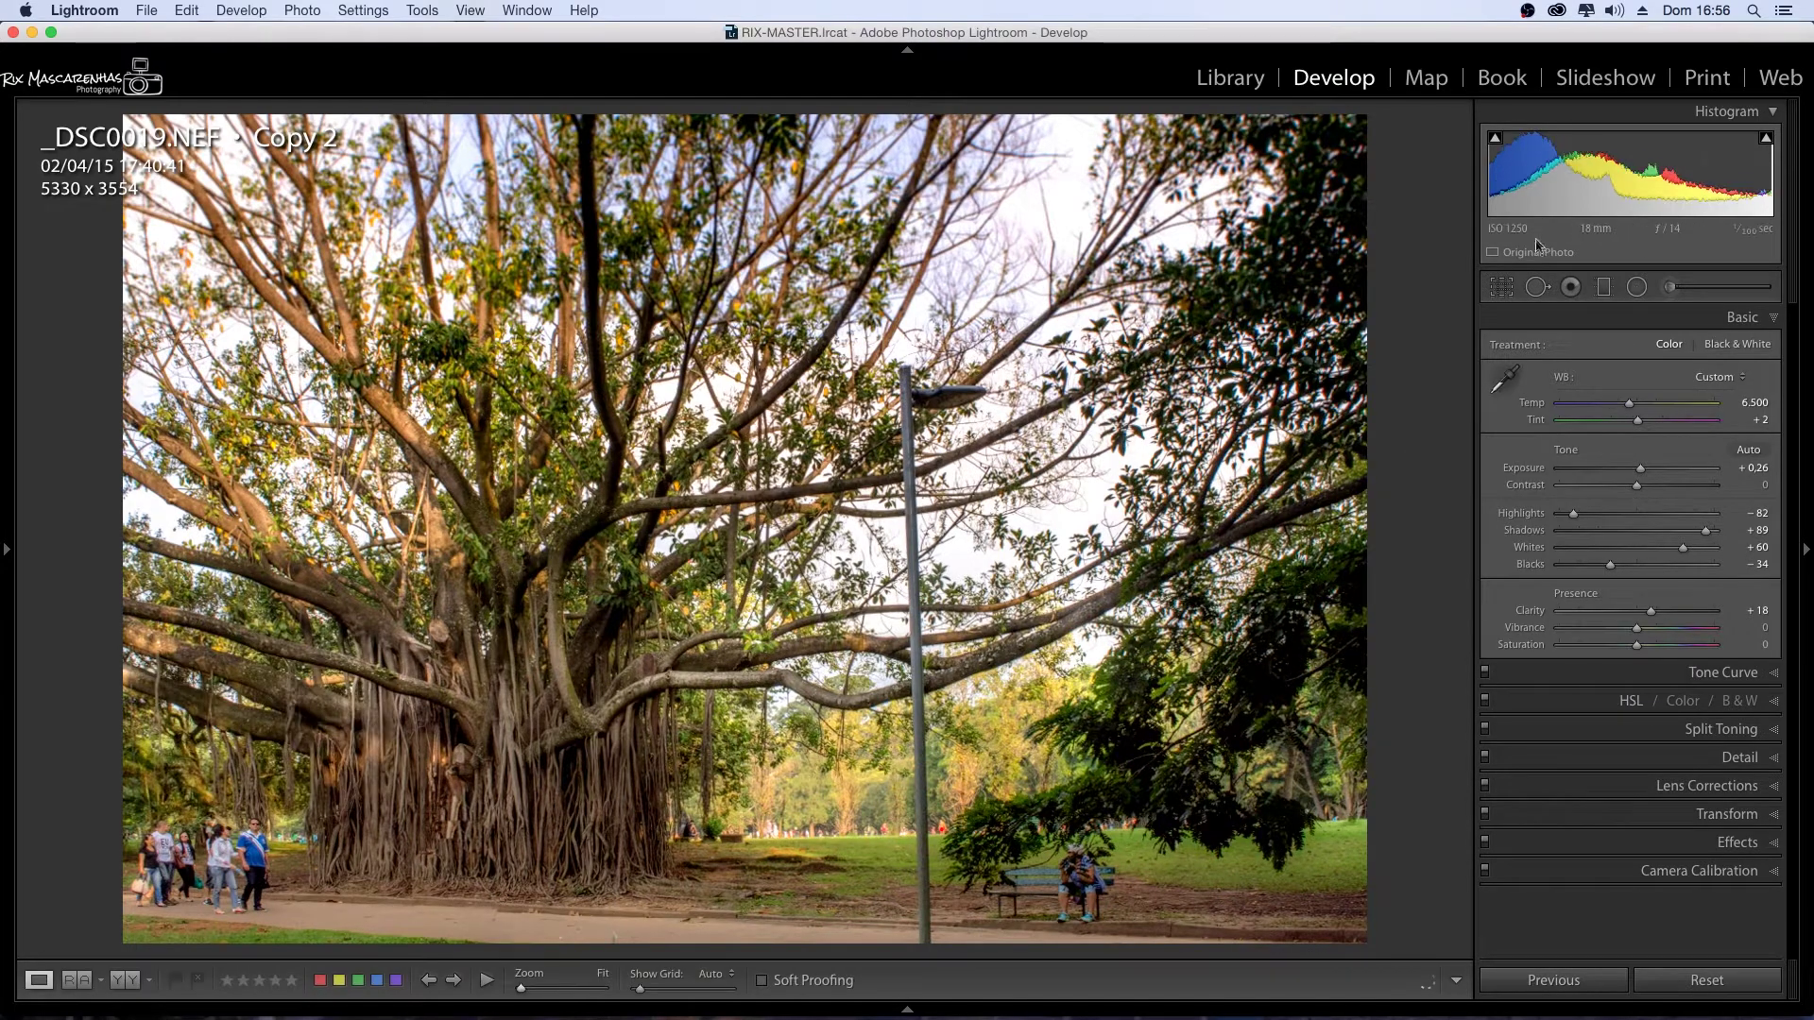
{"action": "left_click", "coordinate": [1603, 287]}
{"action": "left_click_drag", "start_coordinate": [733, 209], "coordinate": [733, 880]}
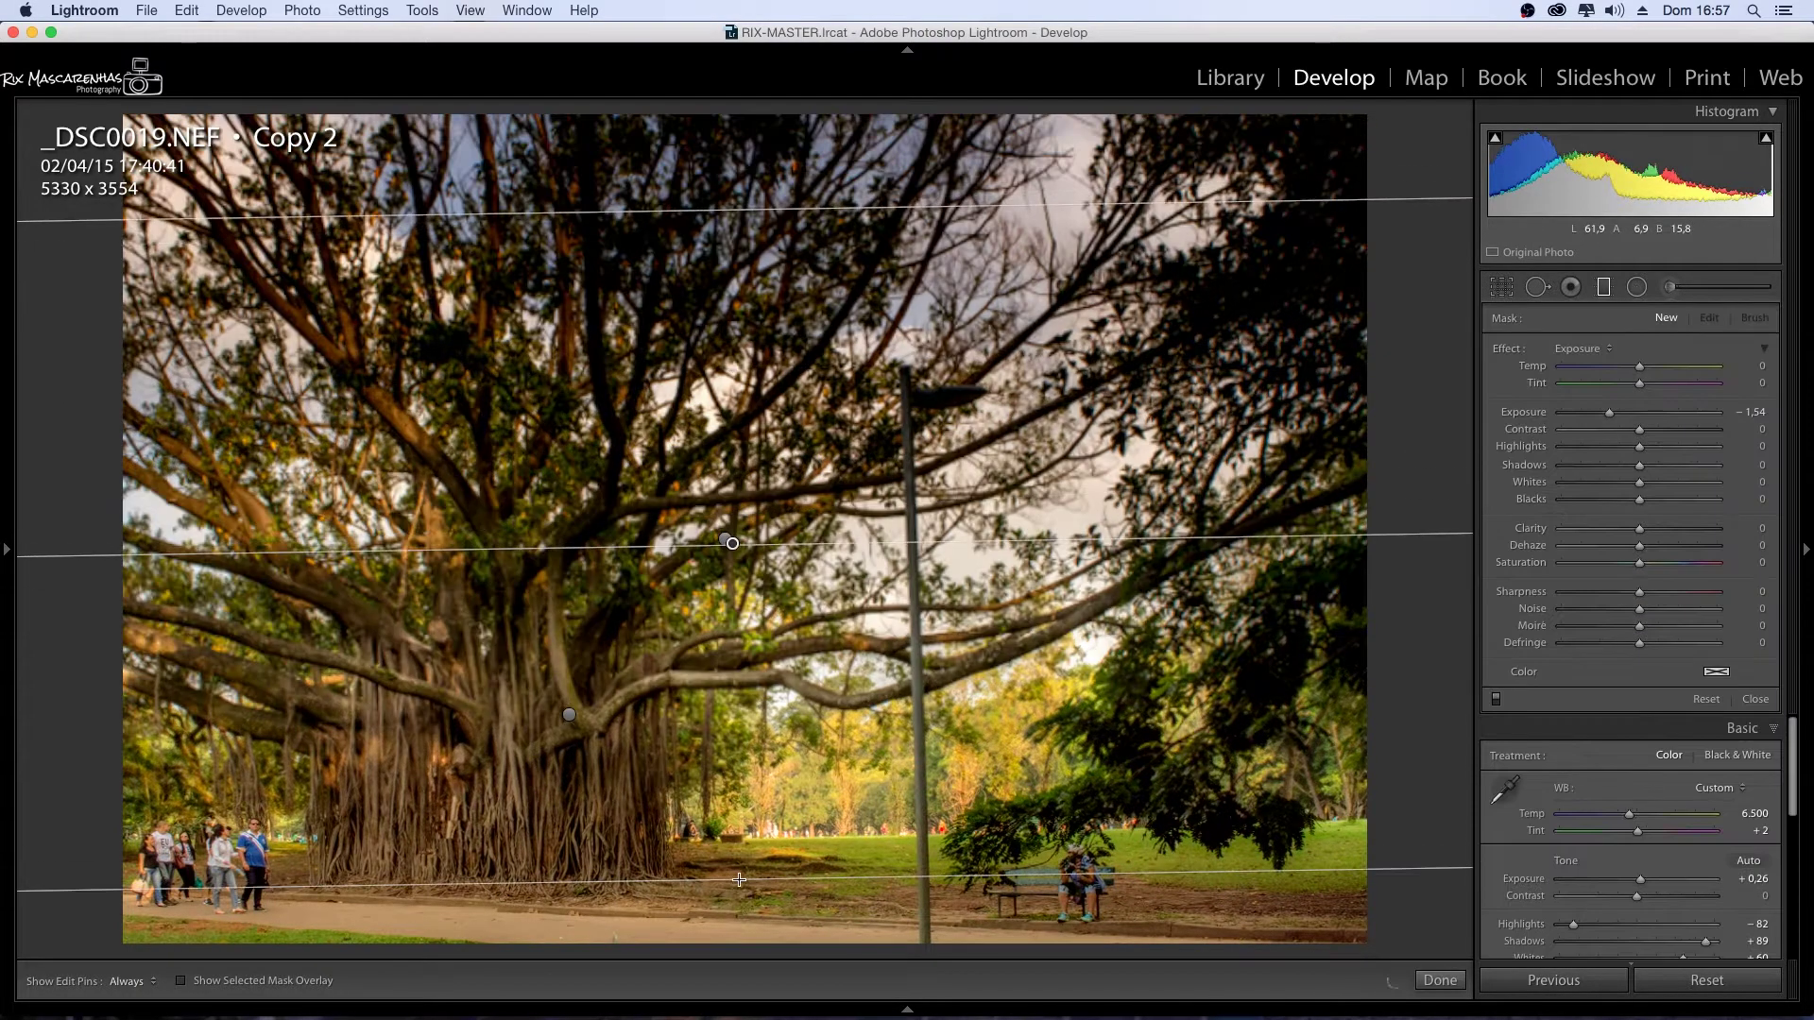
- Cool the sky gradient (Temp −28, Tint 53) and add a softened bottom gradient at exposure −0.56
{"action": "mouse_move", "coordinate": [1616, 414]}
{"action": "left_mouse_down"}
{"action": "mouse_move", "coordinate": [1617, 366]}
{"action": "mouse_move", "coordinate": [1680, 383]}
{"action": "left_mouse_up"}
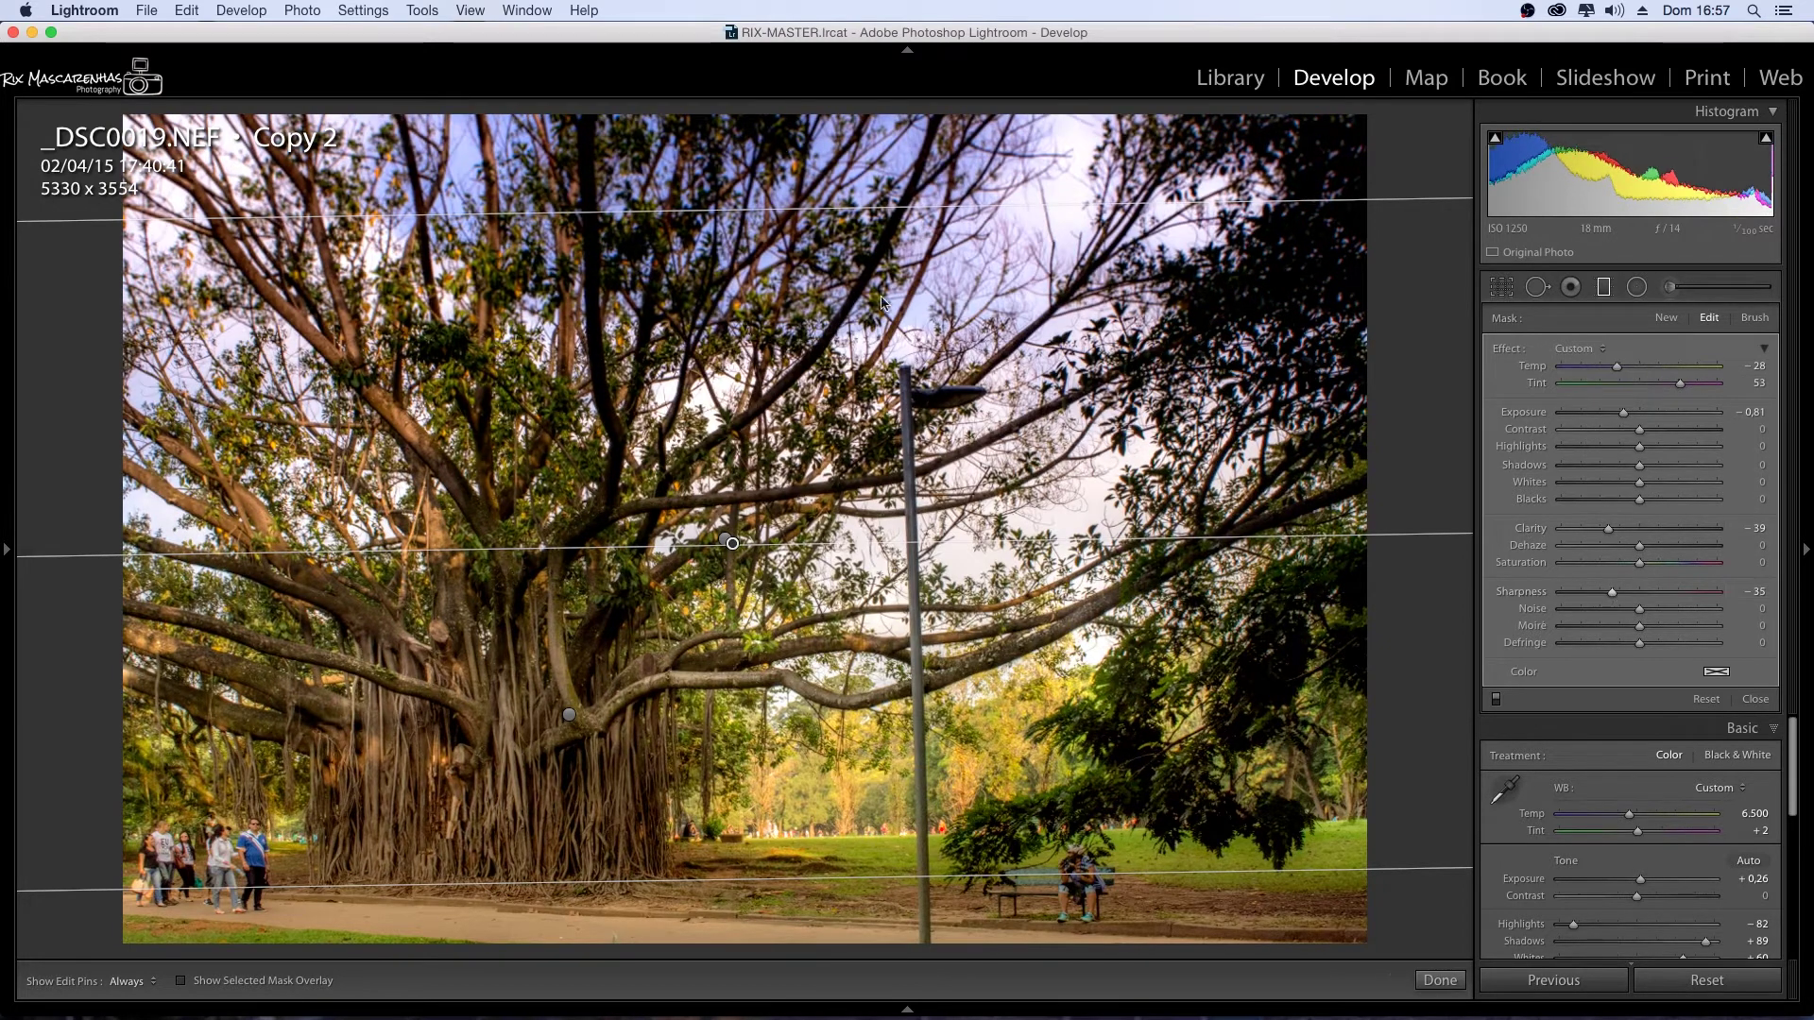
{"action": "left_click", "coordinate": [1755, 700]}
{"action": "left_click", "coordinate": [1604, 287]}
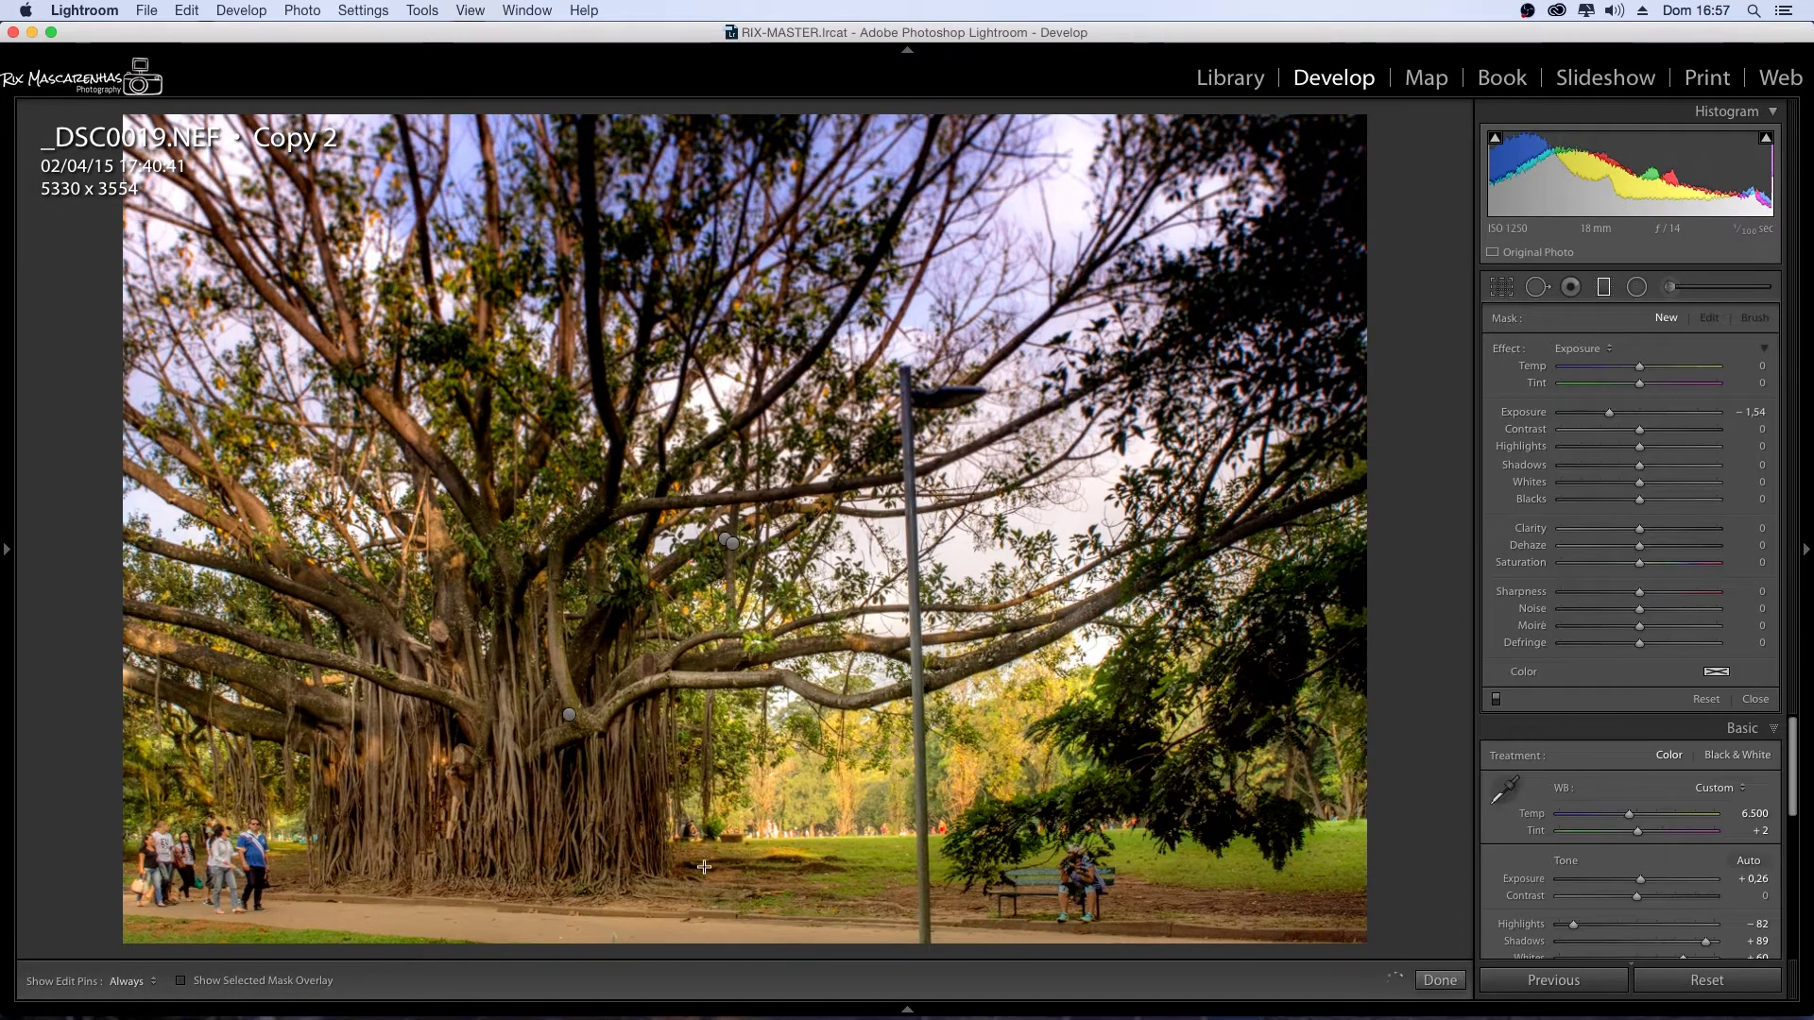
{"action": "left_click_drag", "start_coordinate": [712, 868], "coordinate": [699, 508]}
{"action": "left_click_drag", "start_coordinate": [706, 690], "coordinate": [723, 840]}
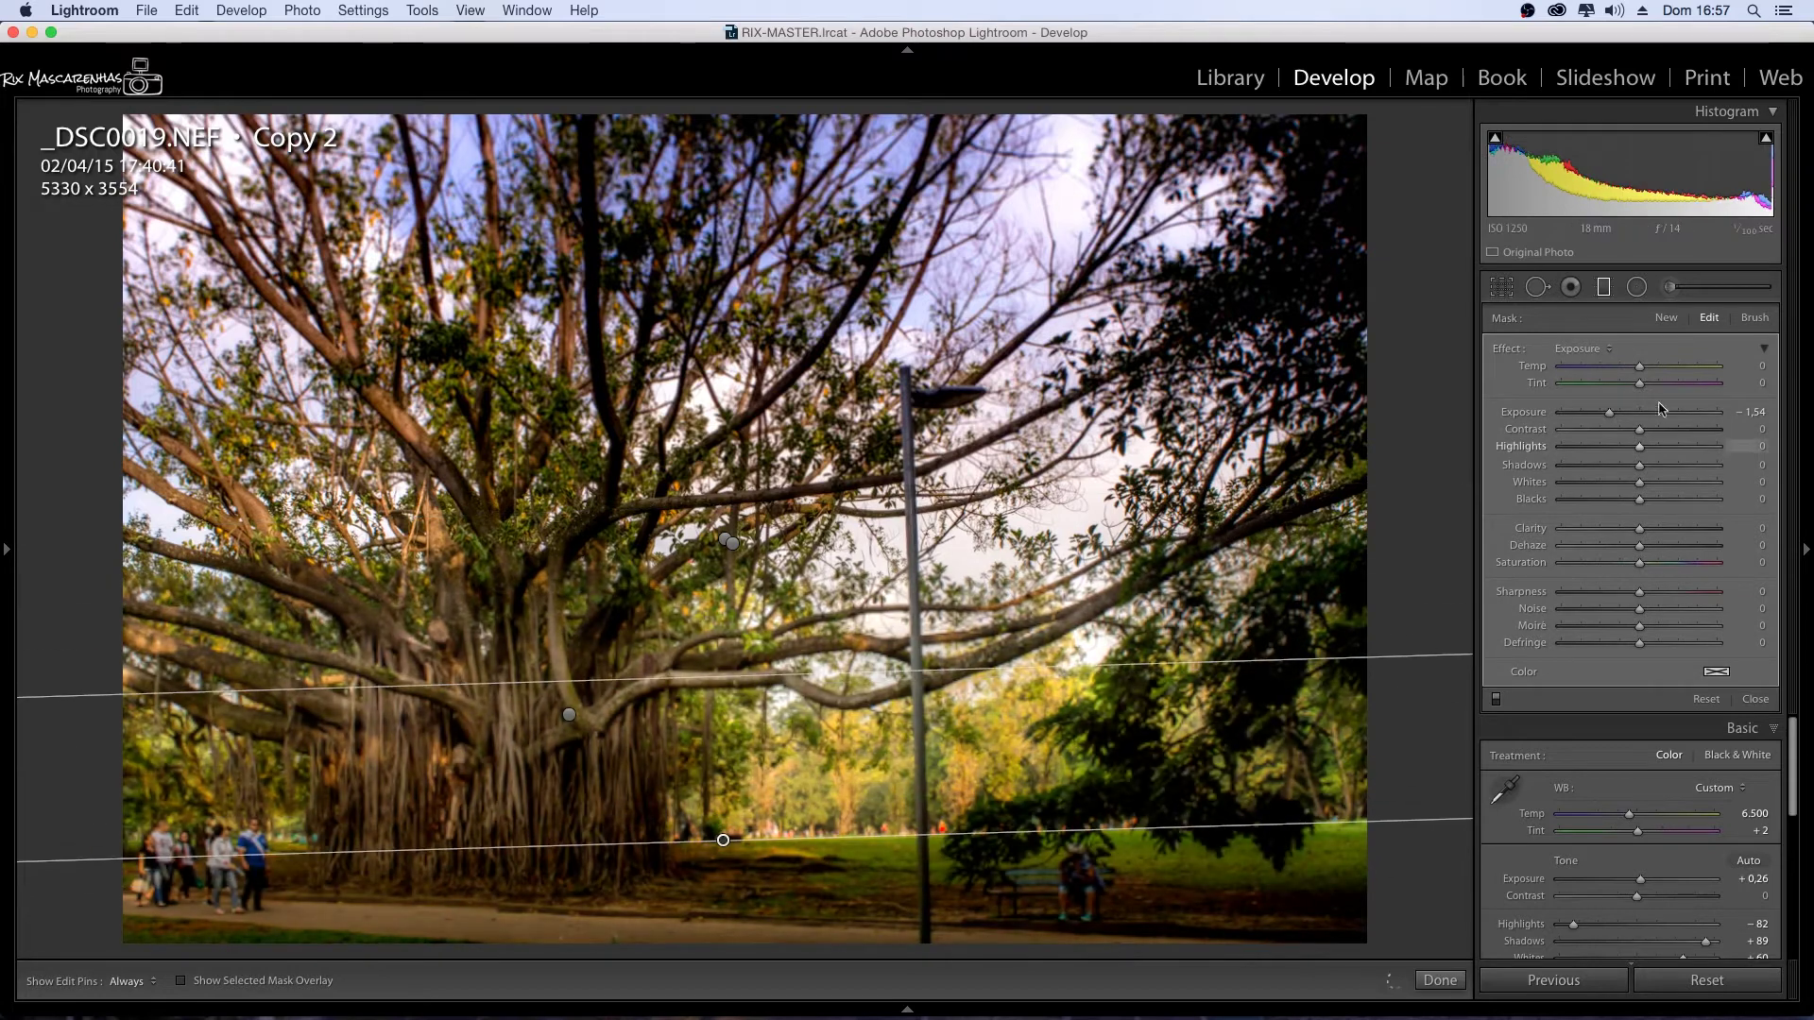
{"action": "left_click_drag", "start_coordinate": [1609, 413], "coordinate": [1630, 413]}
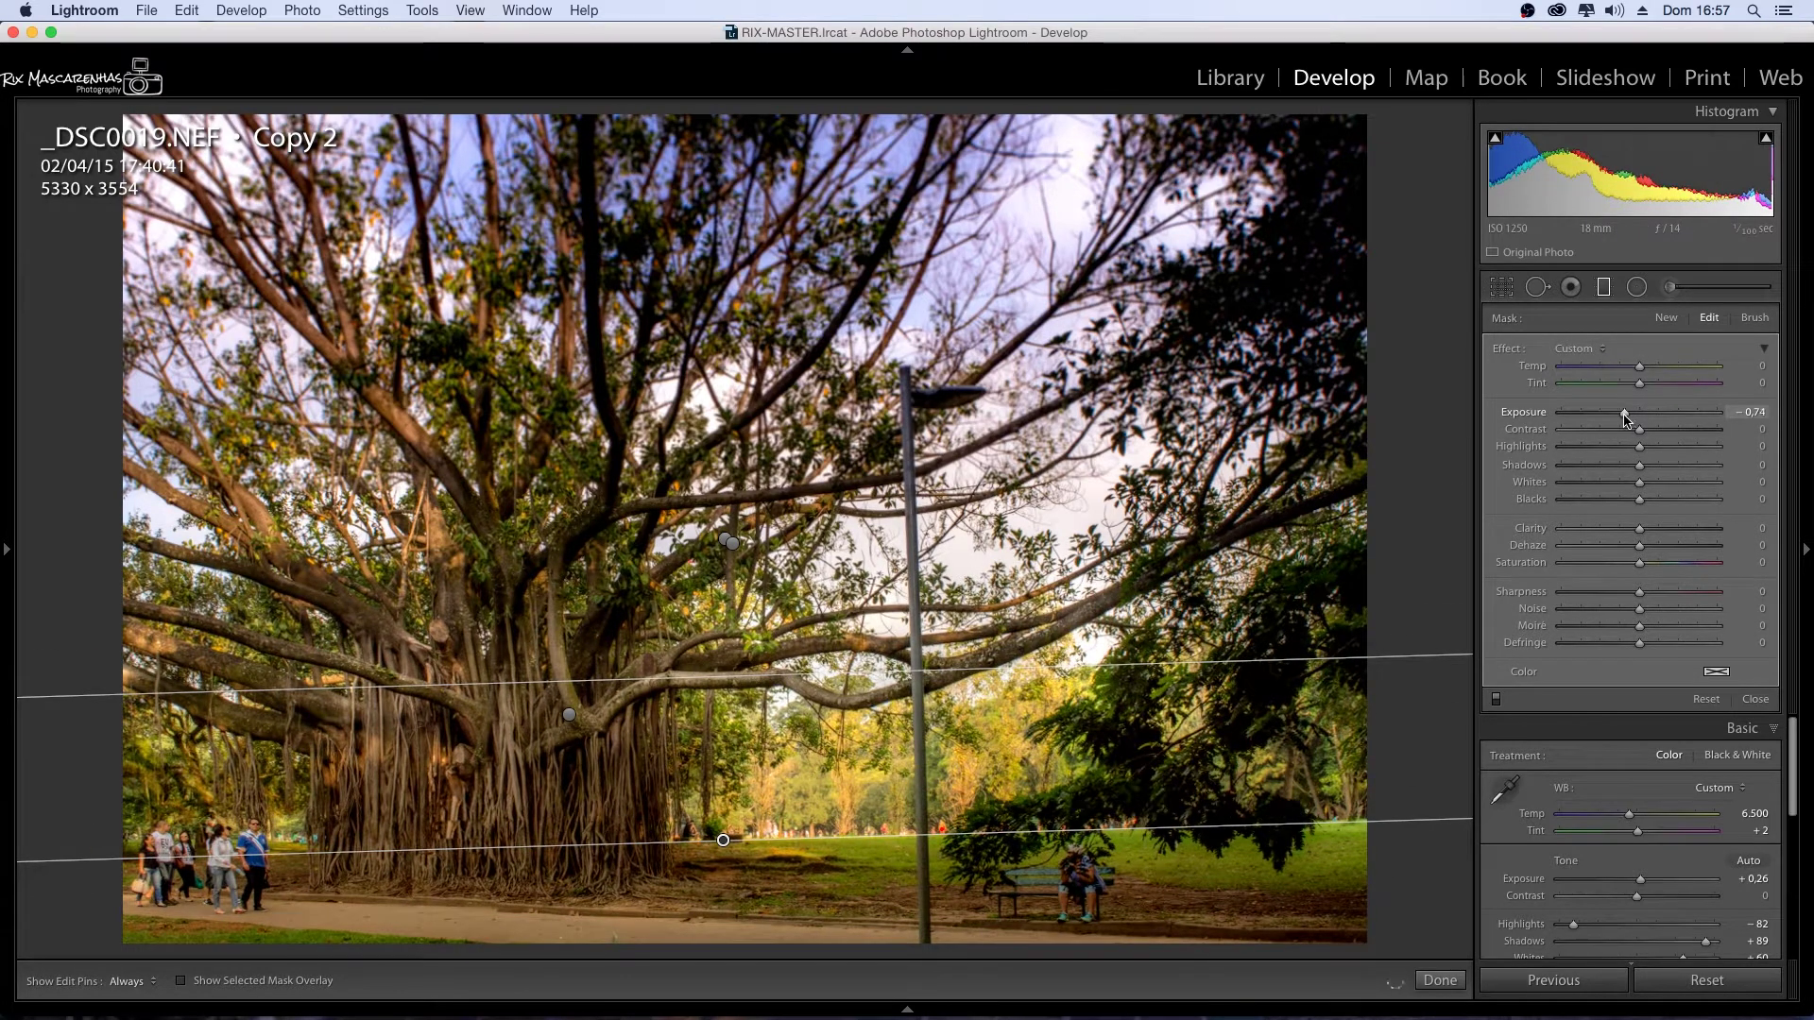
{"action": "left_click_drag", "start_coordinate": [1630, 419], "coordinate": [1632, 419]}
{"action": "left_click_drag", "start_coordinate": [1639, 529], "coordinate": [1585, 583]}
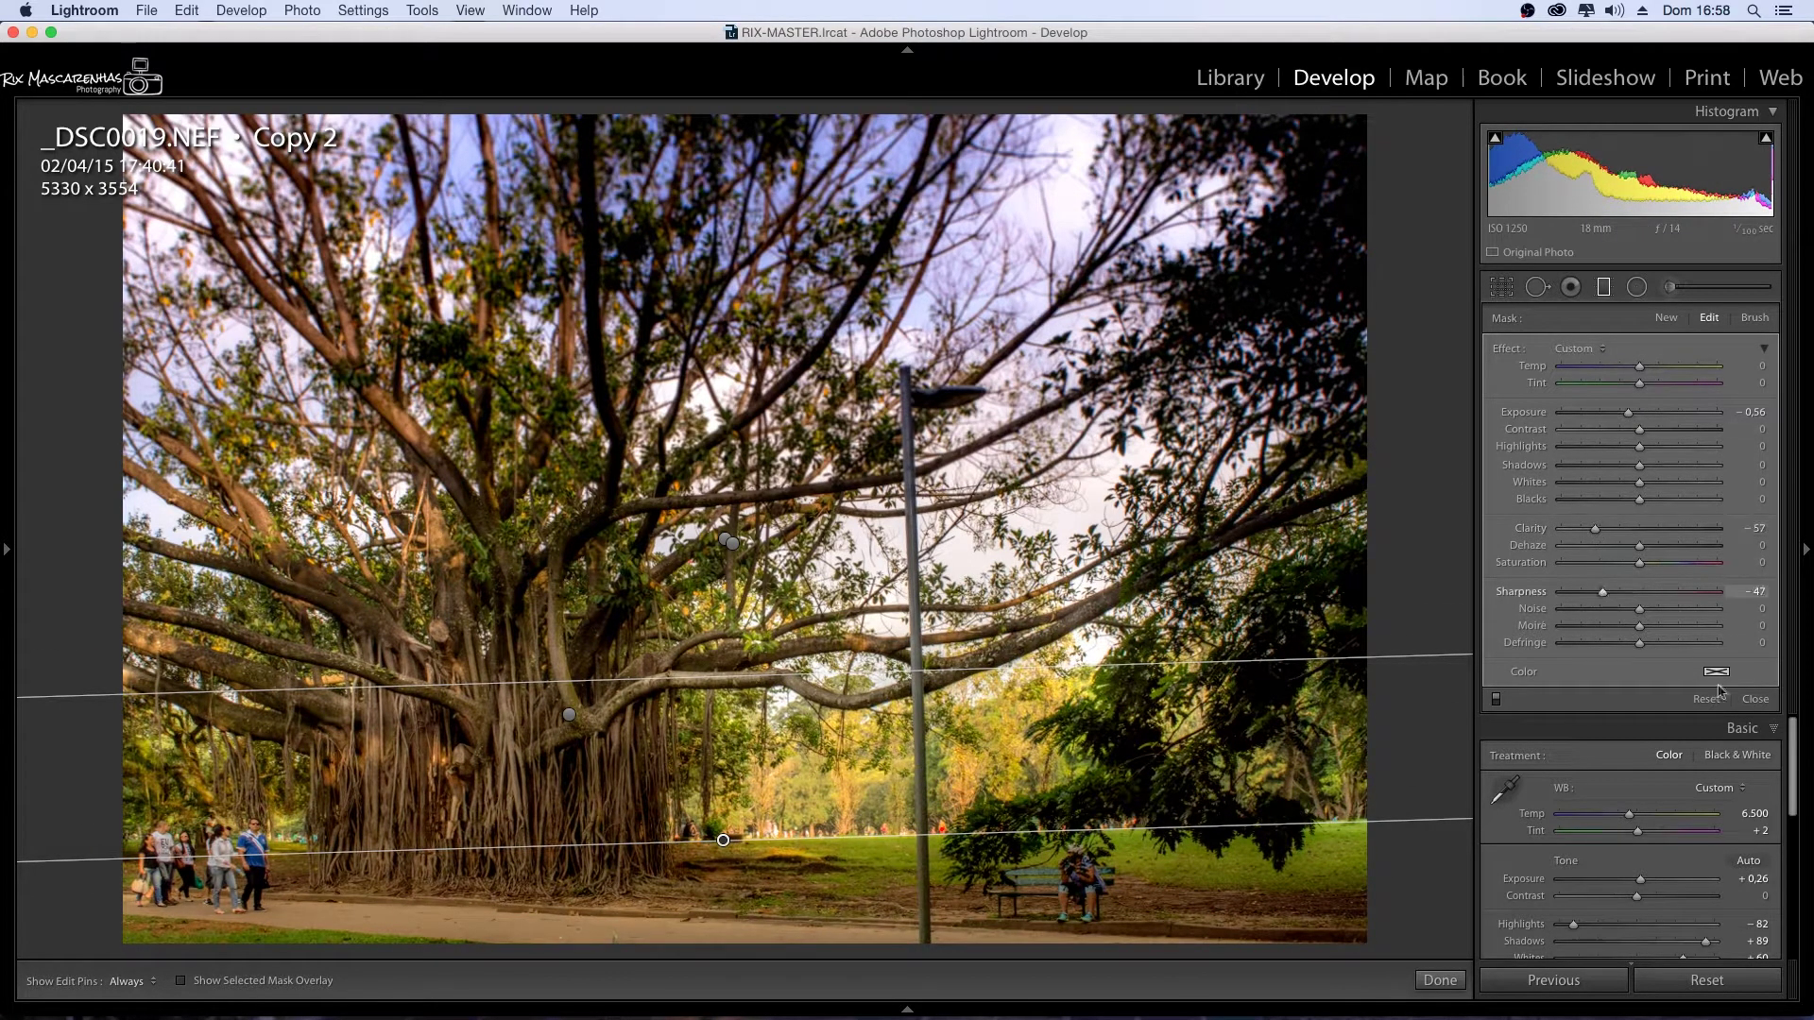
- Switch to the Radial Filter and open its effect presets list
{"action": "key", "text": "m"}
{"action": "key", "text": "shift+m"}
{"action": "left_click", "coordinate": [1570, 349]}
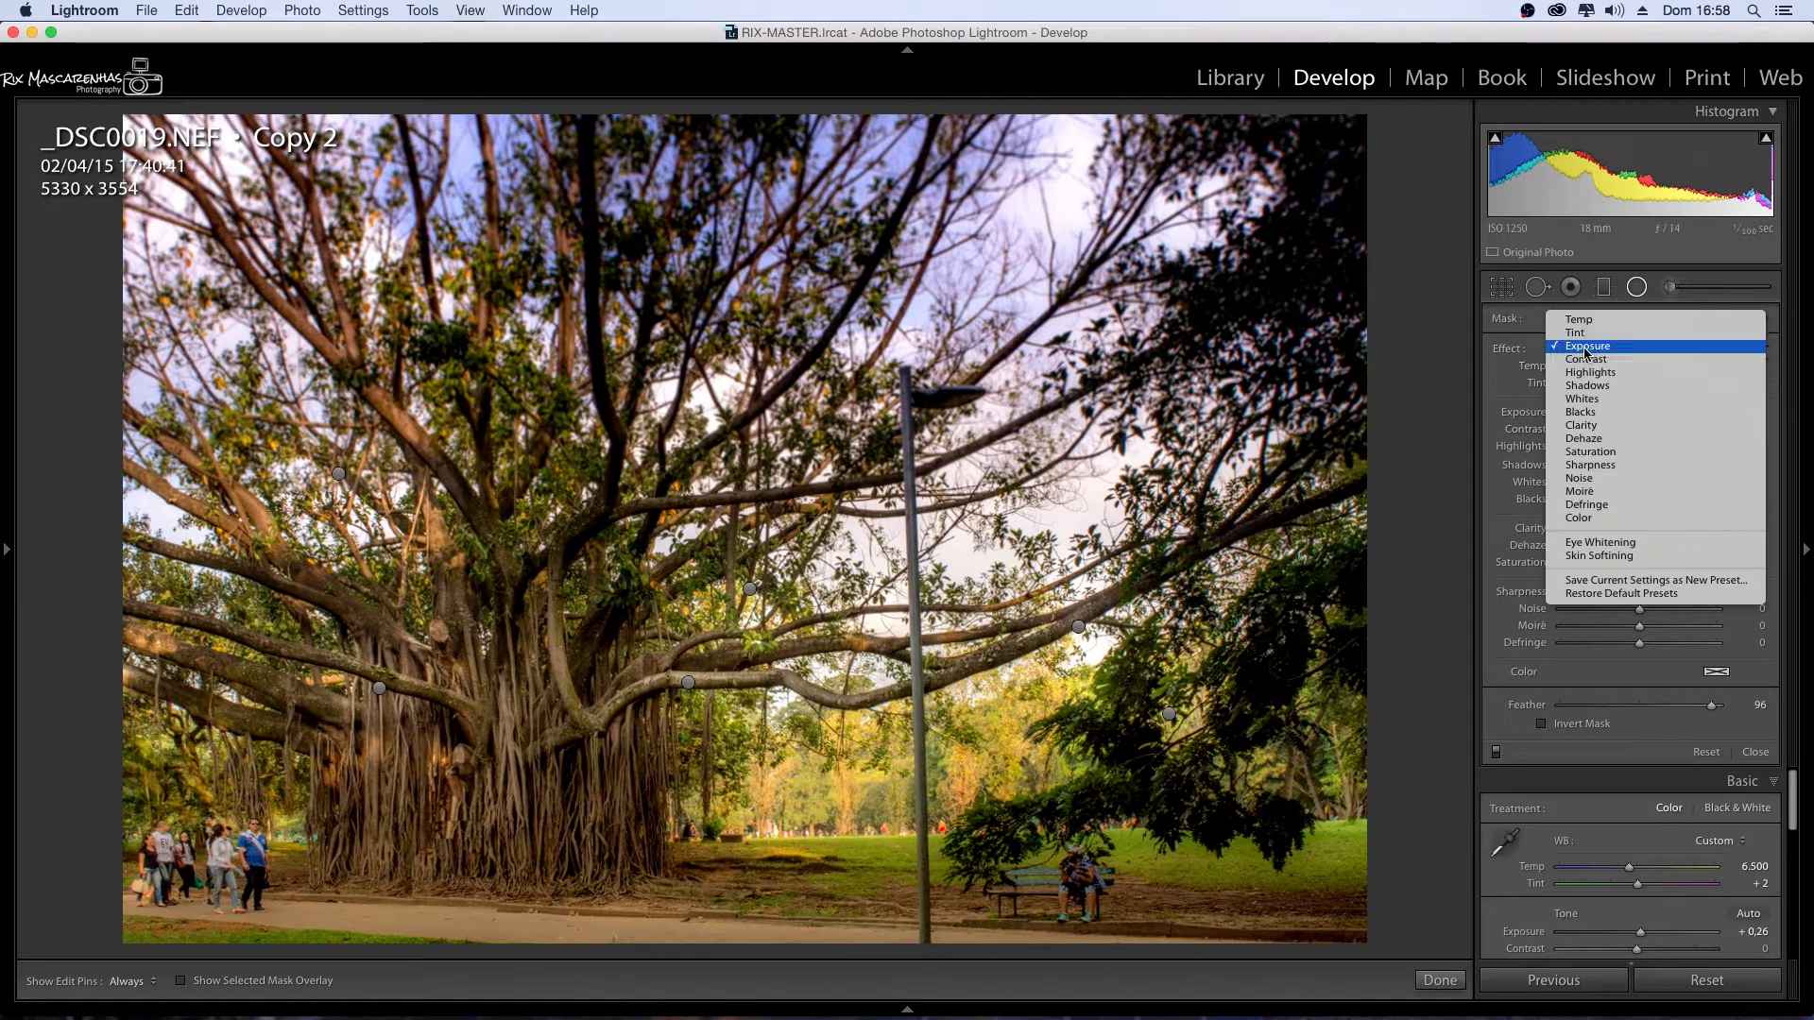
- Draw a warm radial filter over the tree and raise its exposure
{"action": "left_click", "coordinate": [1606, 324]}
{"action": "left_click_drag", "start_coordinate": [1644, 420], "coordinate": [1648, 420]}
{"action": "left_click_drag", "start_coordinate": [751, 381], "coordinate": [1001, 642]}
{"action": "key", "text": "apostrophe"}
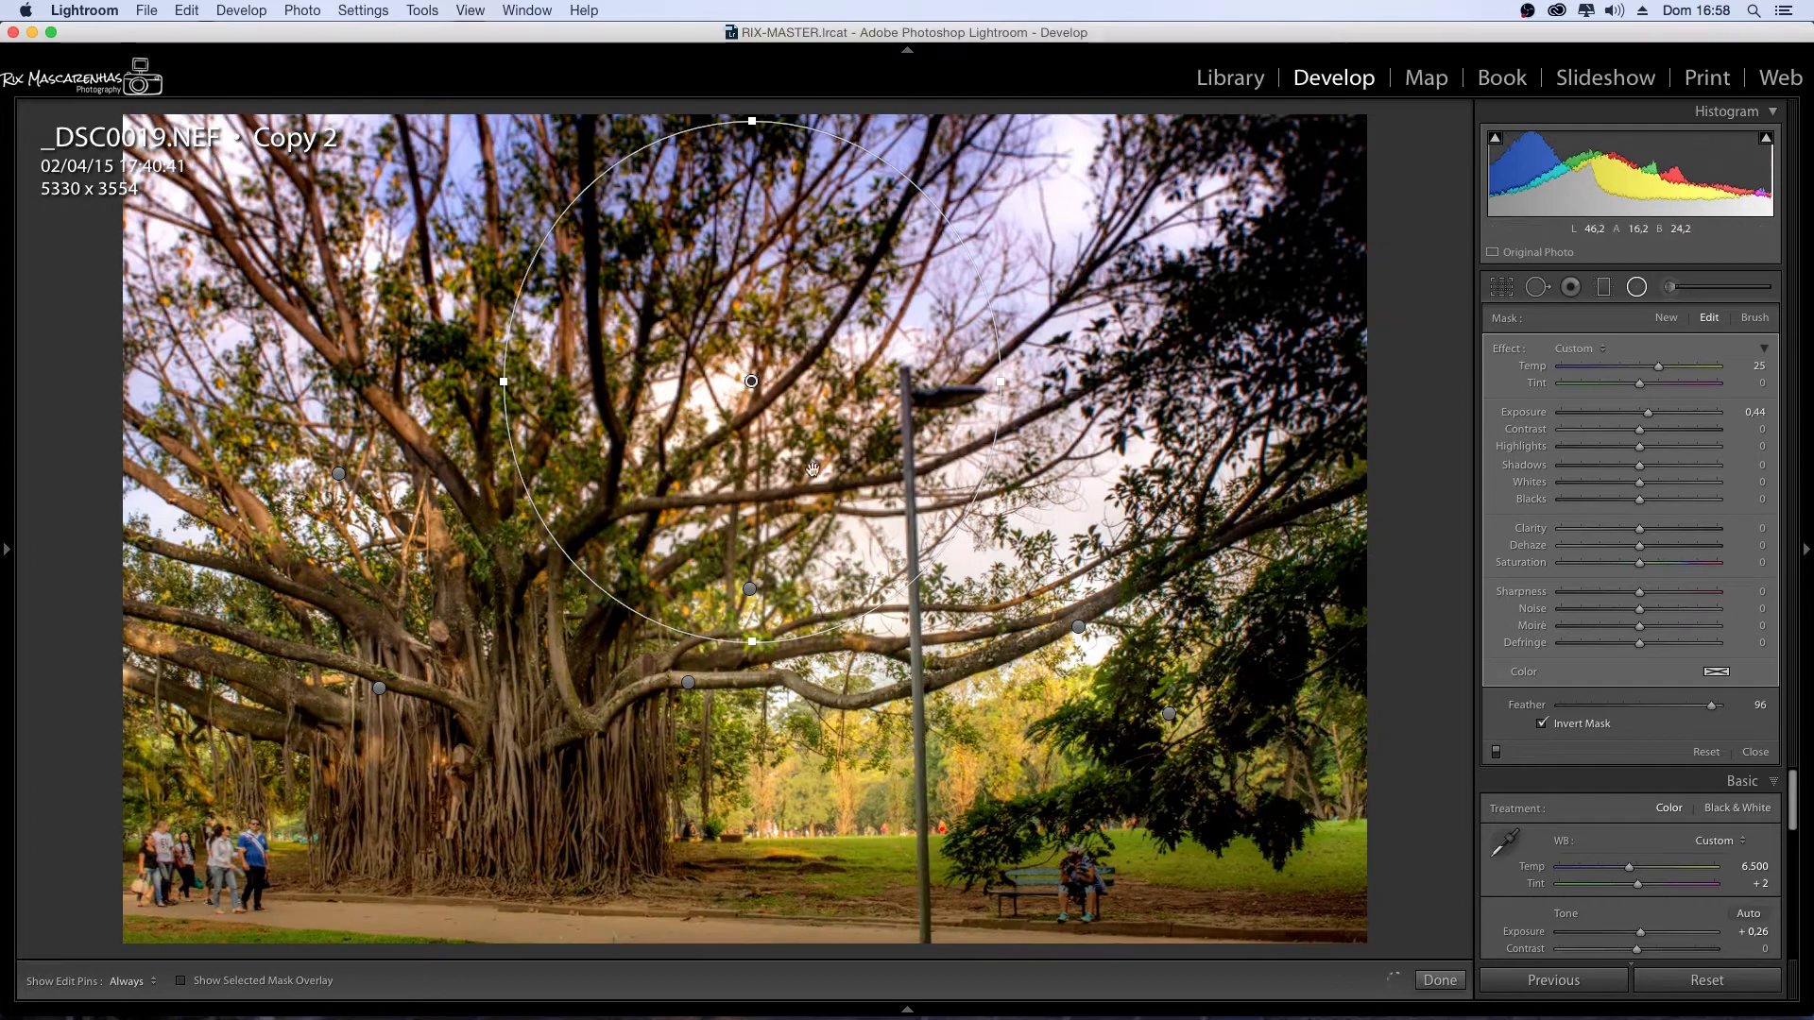
{"action": "key", "text": "apostrophe"}
- Warm to Temp 24 and exposure 1.09, invert the mask, and flatten the ellipse wide
{"action": "left_click_drag", "start_coordinate": [752, 380], "coordinate": [752, 556]}
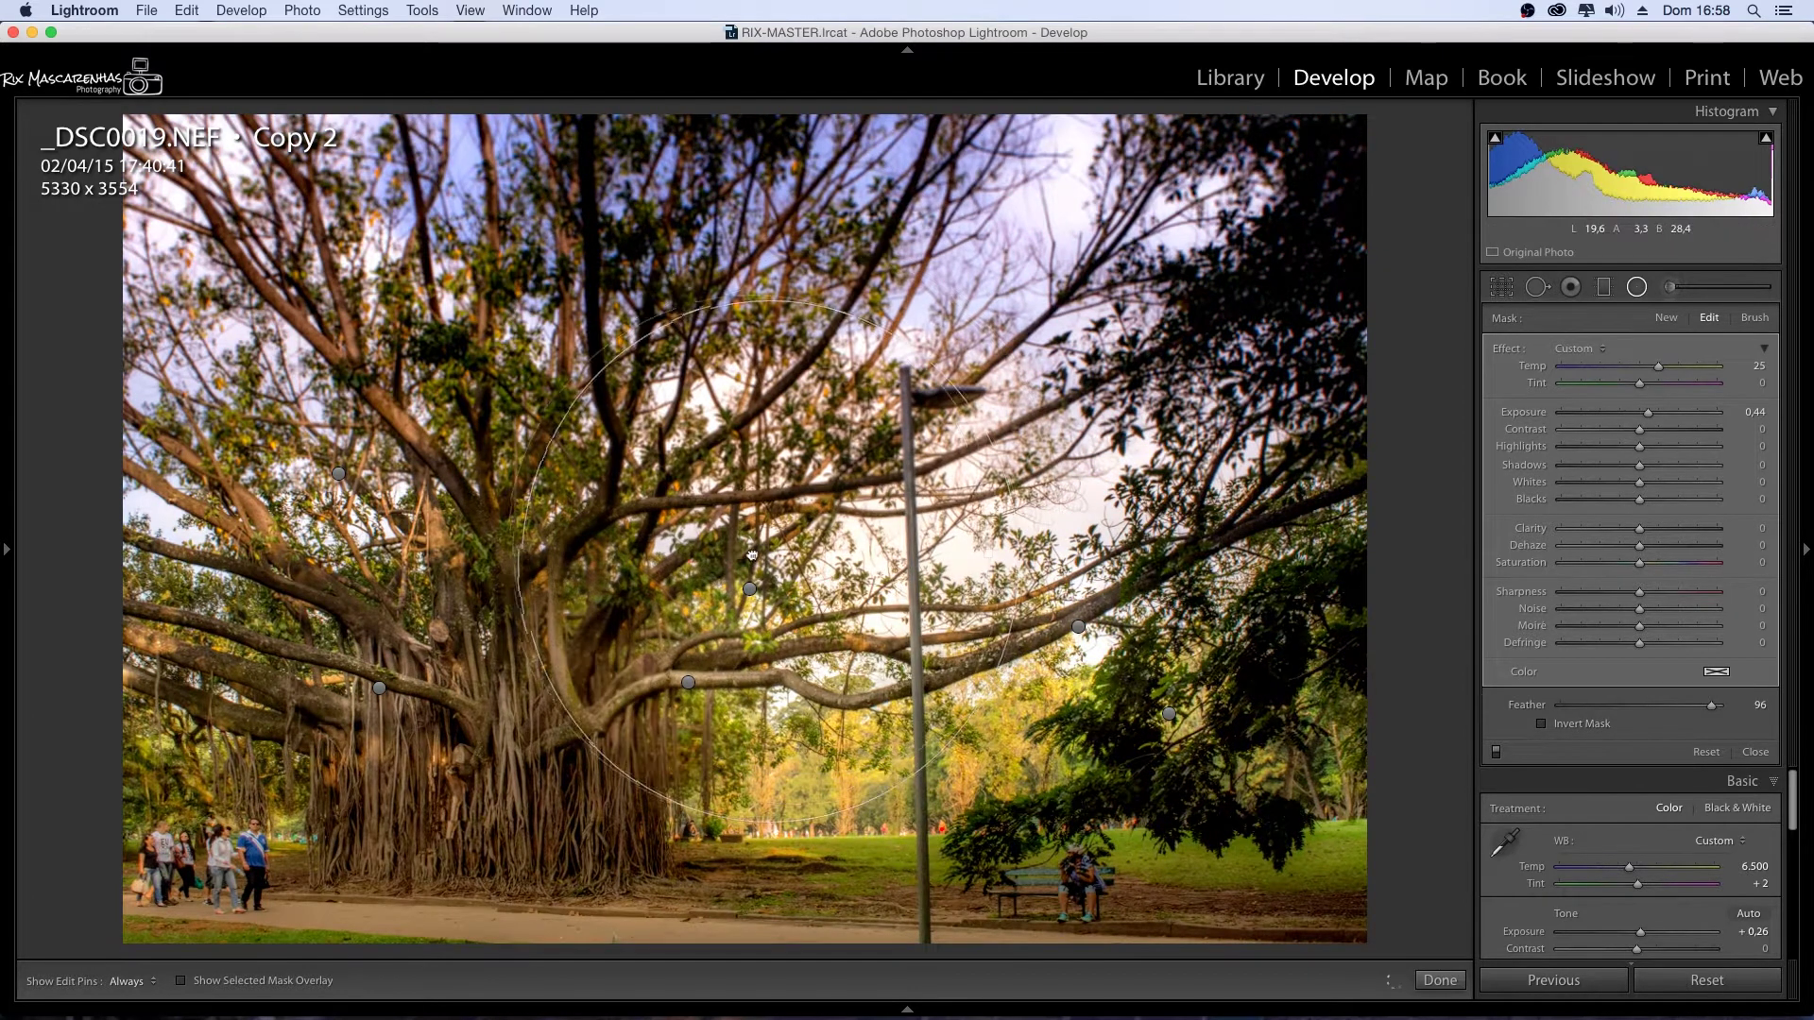
{"action": "left_click_drag", "start_coordinate": [1658, 366], "coordinate": [1662, 414]}
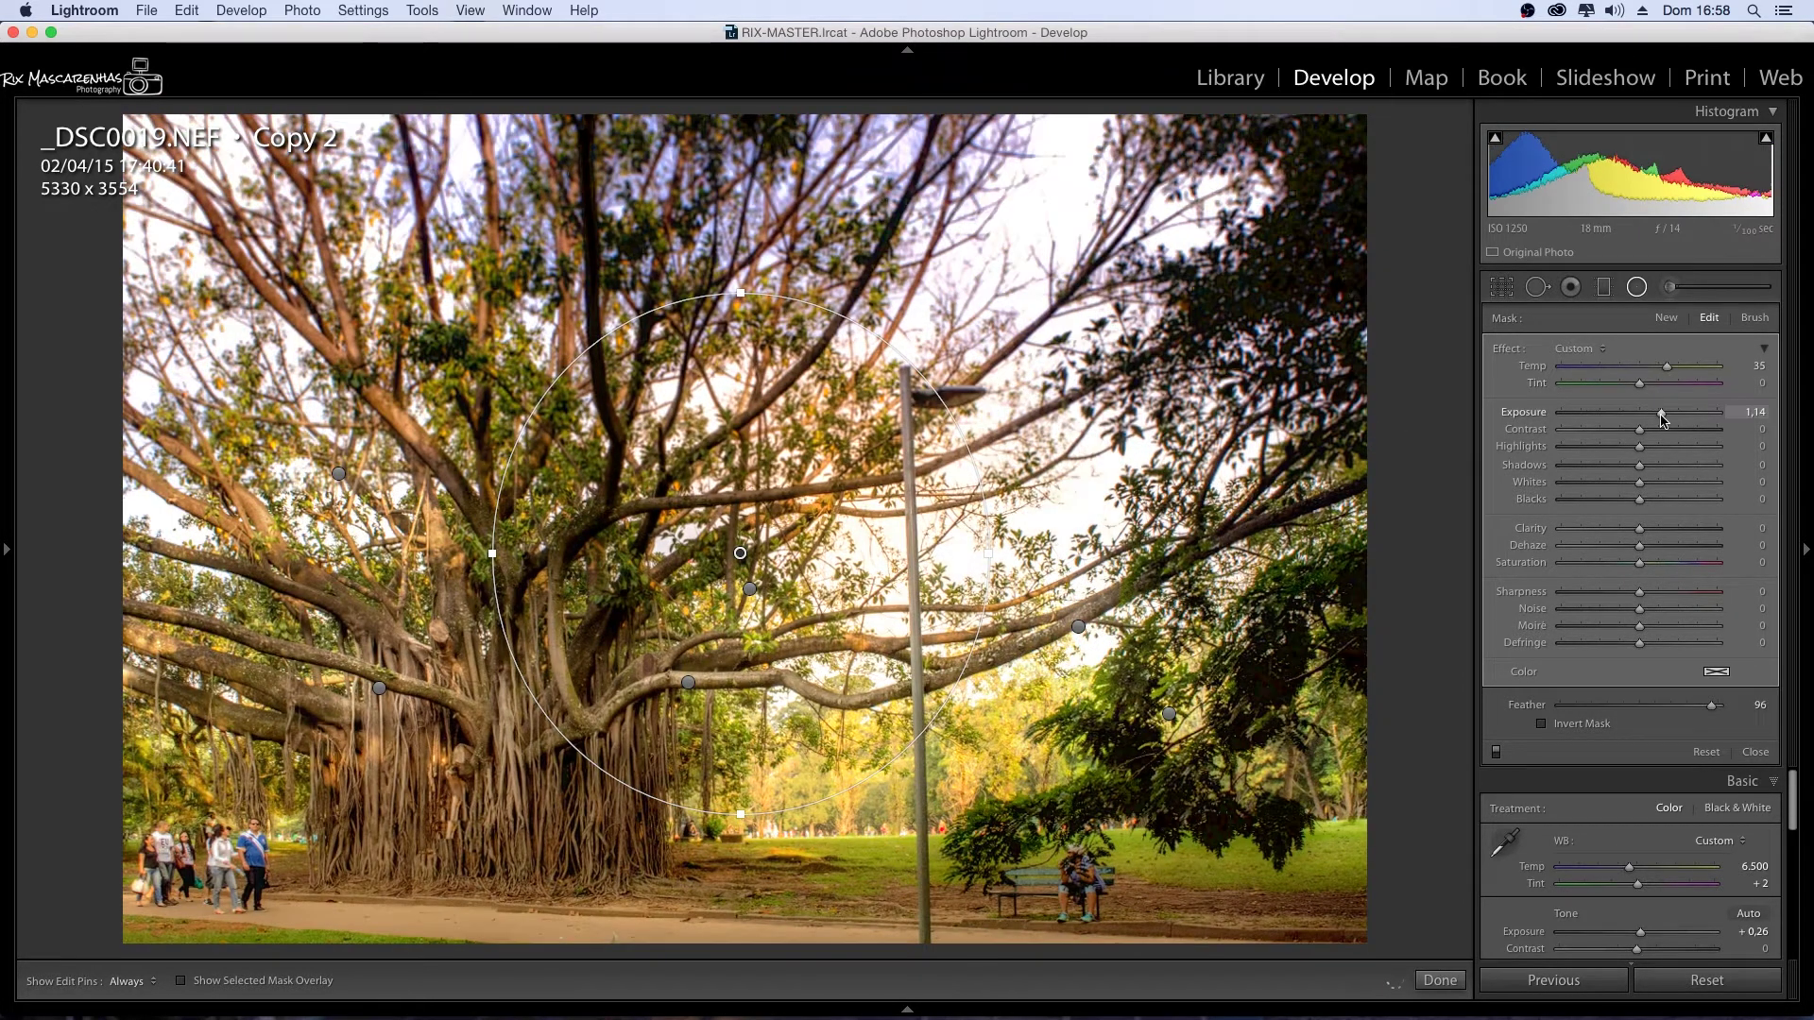
{"action": "left_click", "coordinate": [1542, 725]}
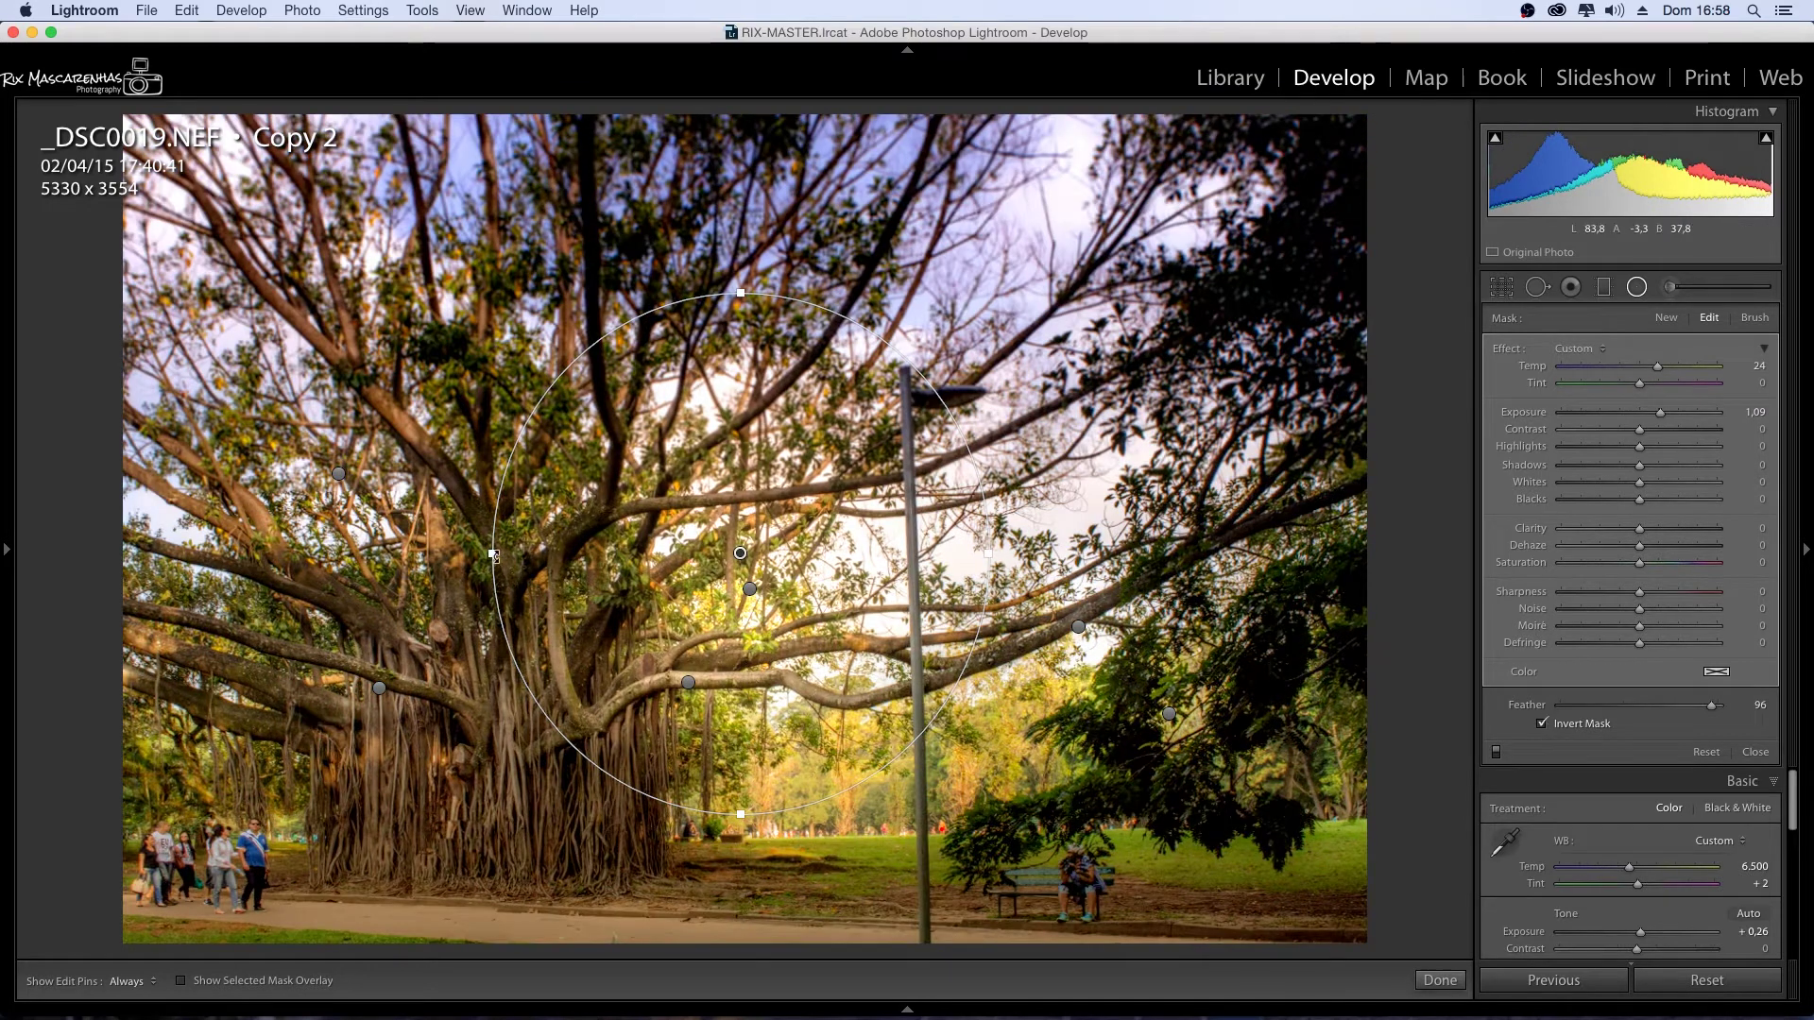
{"action": "left_click_drag", "start_coordinate": [988, 553], "coordinate": [1185, 553]}
{"action": "left_click_drag", "start_coordinate": [741, 293], "coordinate": [741, 422]}
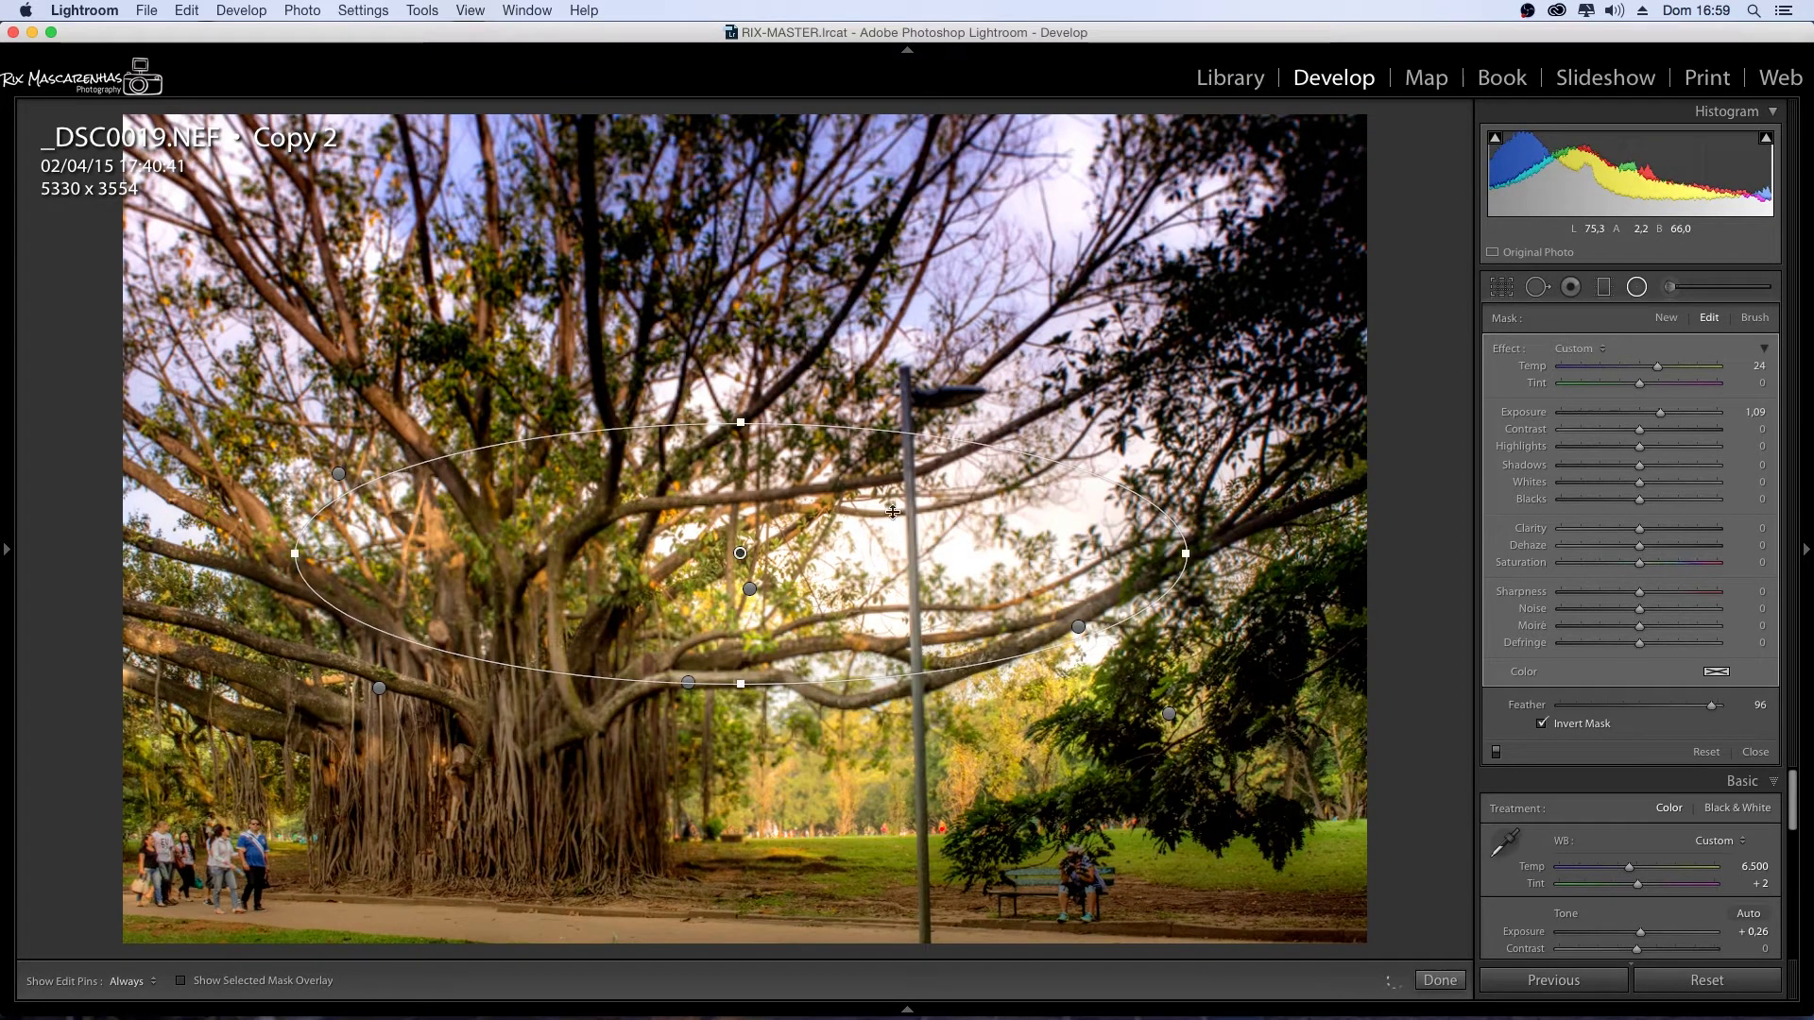
{"action": "key", "text": "Delete"}
{"action": "key", "text": "shift+m"}
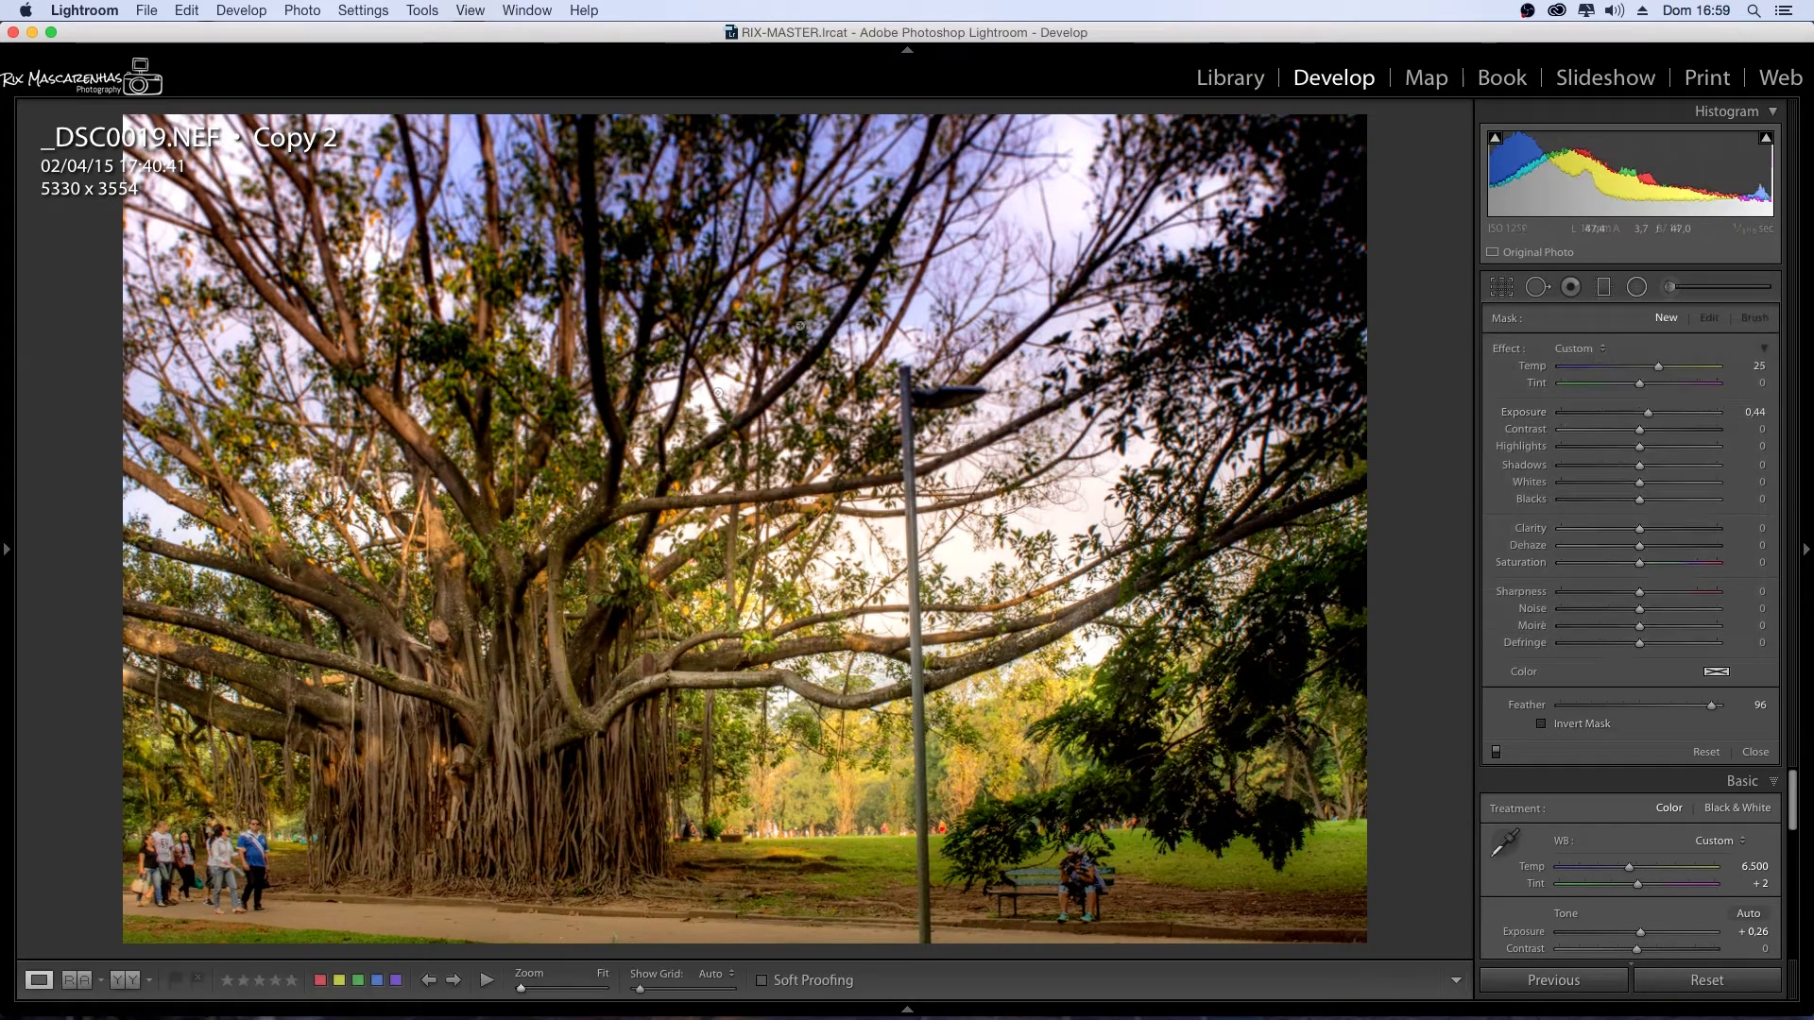
- Sharpen with Masking 70, Detail 50, Radius 1.7, set Luminance 34, and lower exposure to −0.04
{"action": "left_click", "coordinate": [1753, 318]}
{"action": "left_click", "coordinate": [1739, 430]}
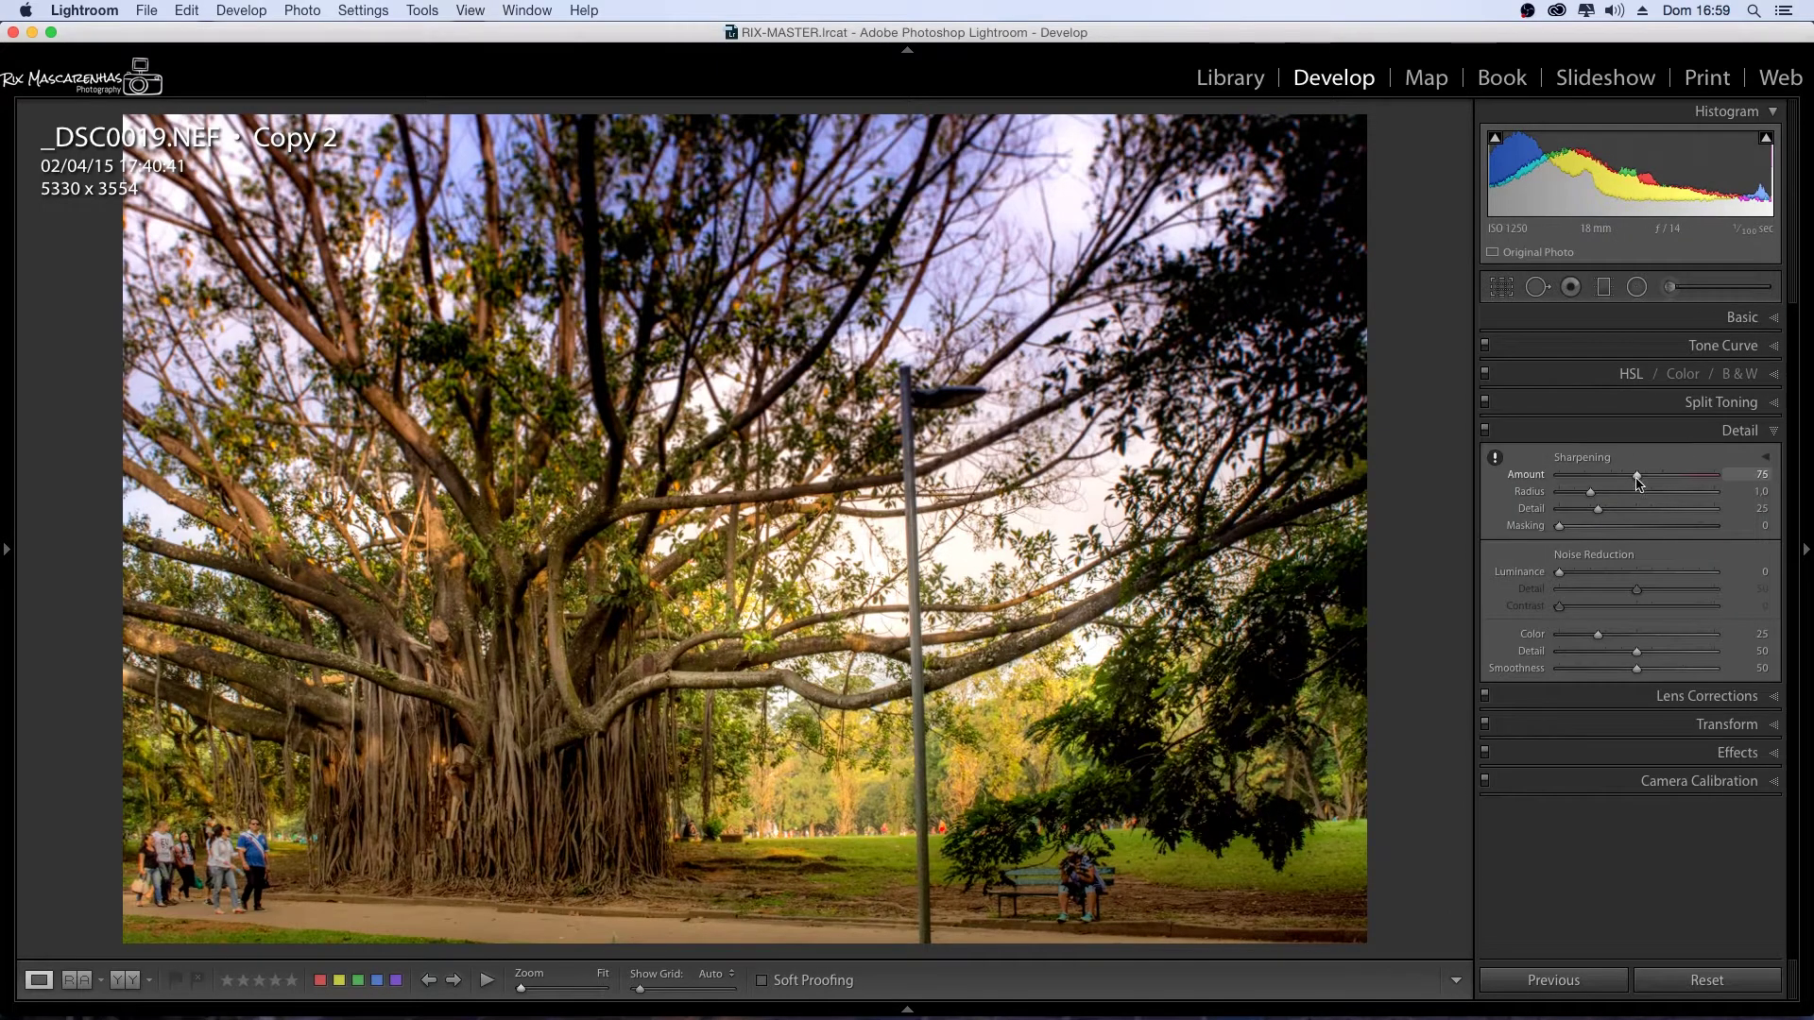
{"action": "mouse_move", "coordinate": [1643, 541]}
{"action": "left_mouse_down"}
{"action": "mouse_move", "coordinate": [1668, 540]}
{"action": "mouse_move", "coordinate": [1633, 492]}
{"action": "left_mouse_up"}
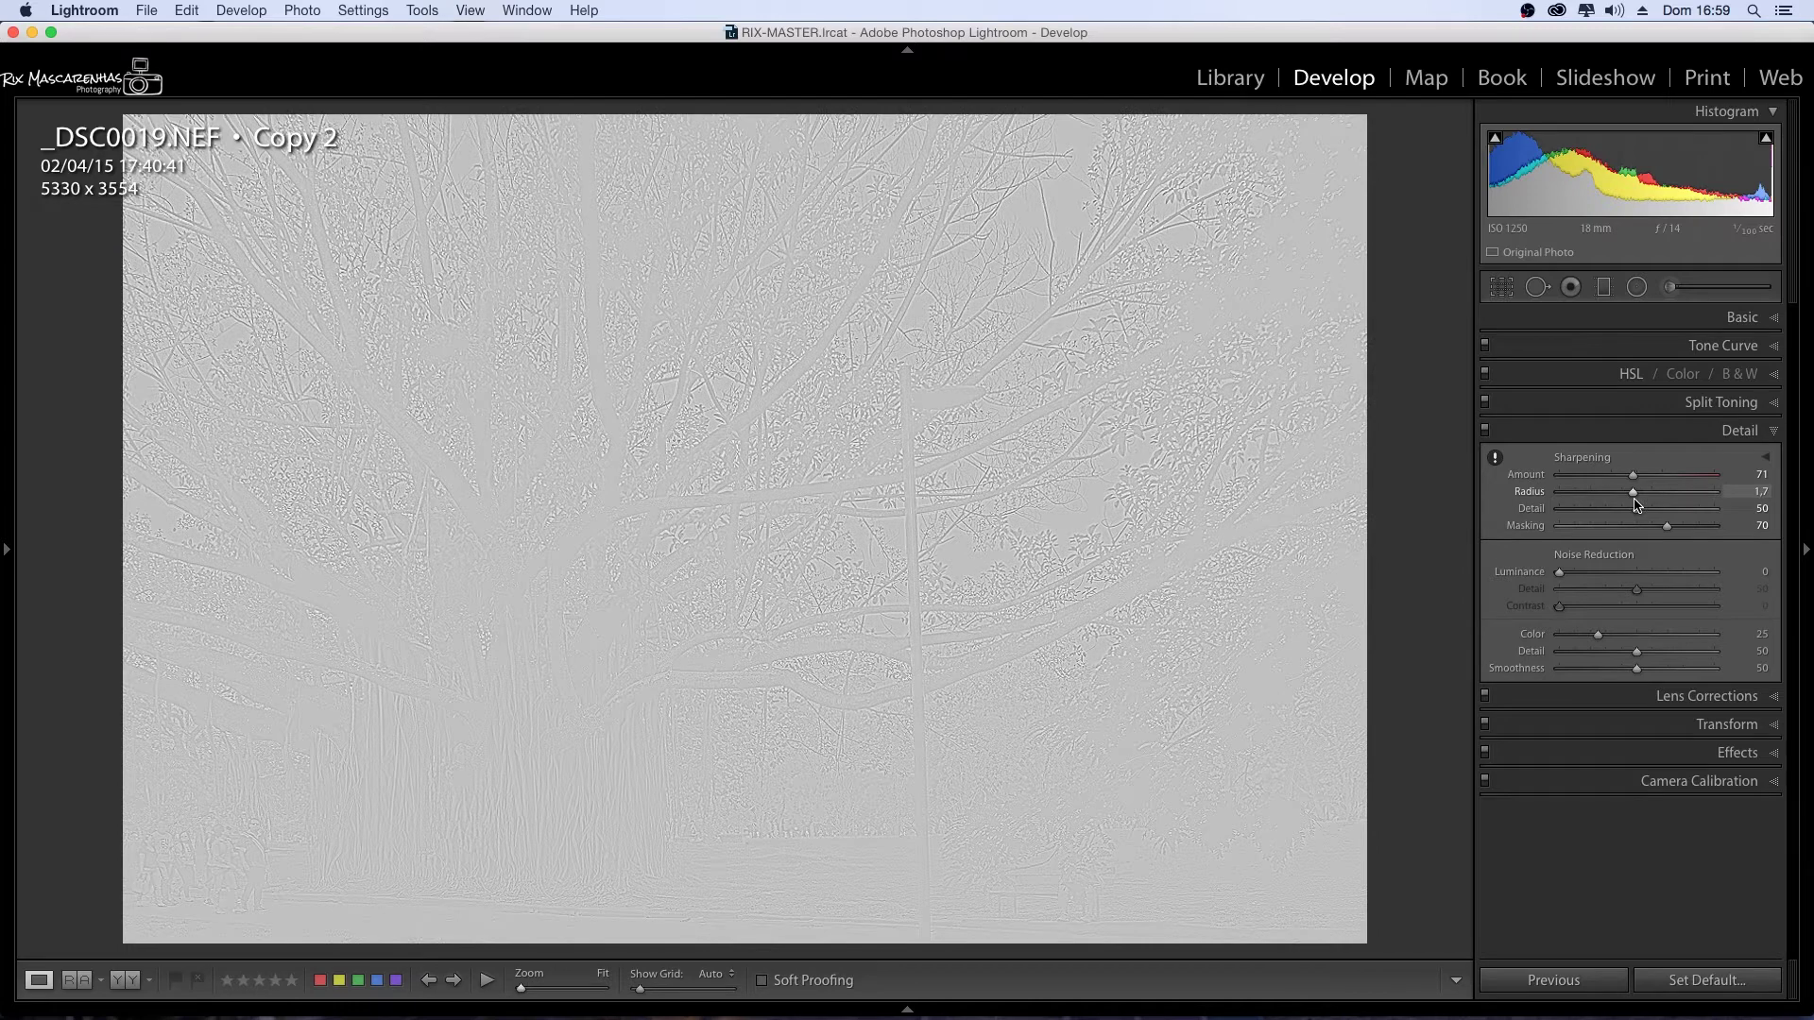
{"action": "left_click_drag", "start_coordinate": [1560, 573], "coordinate": [1612, 578]}
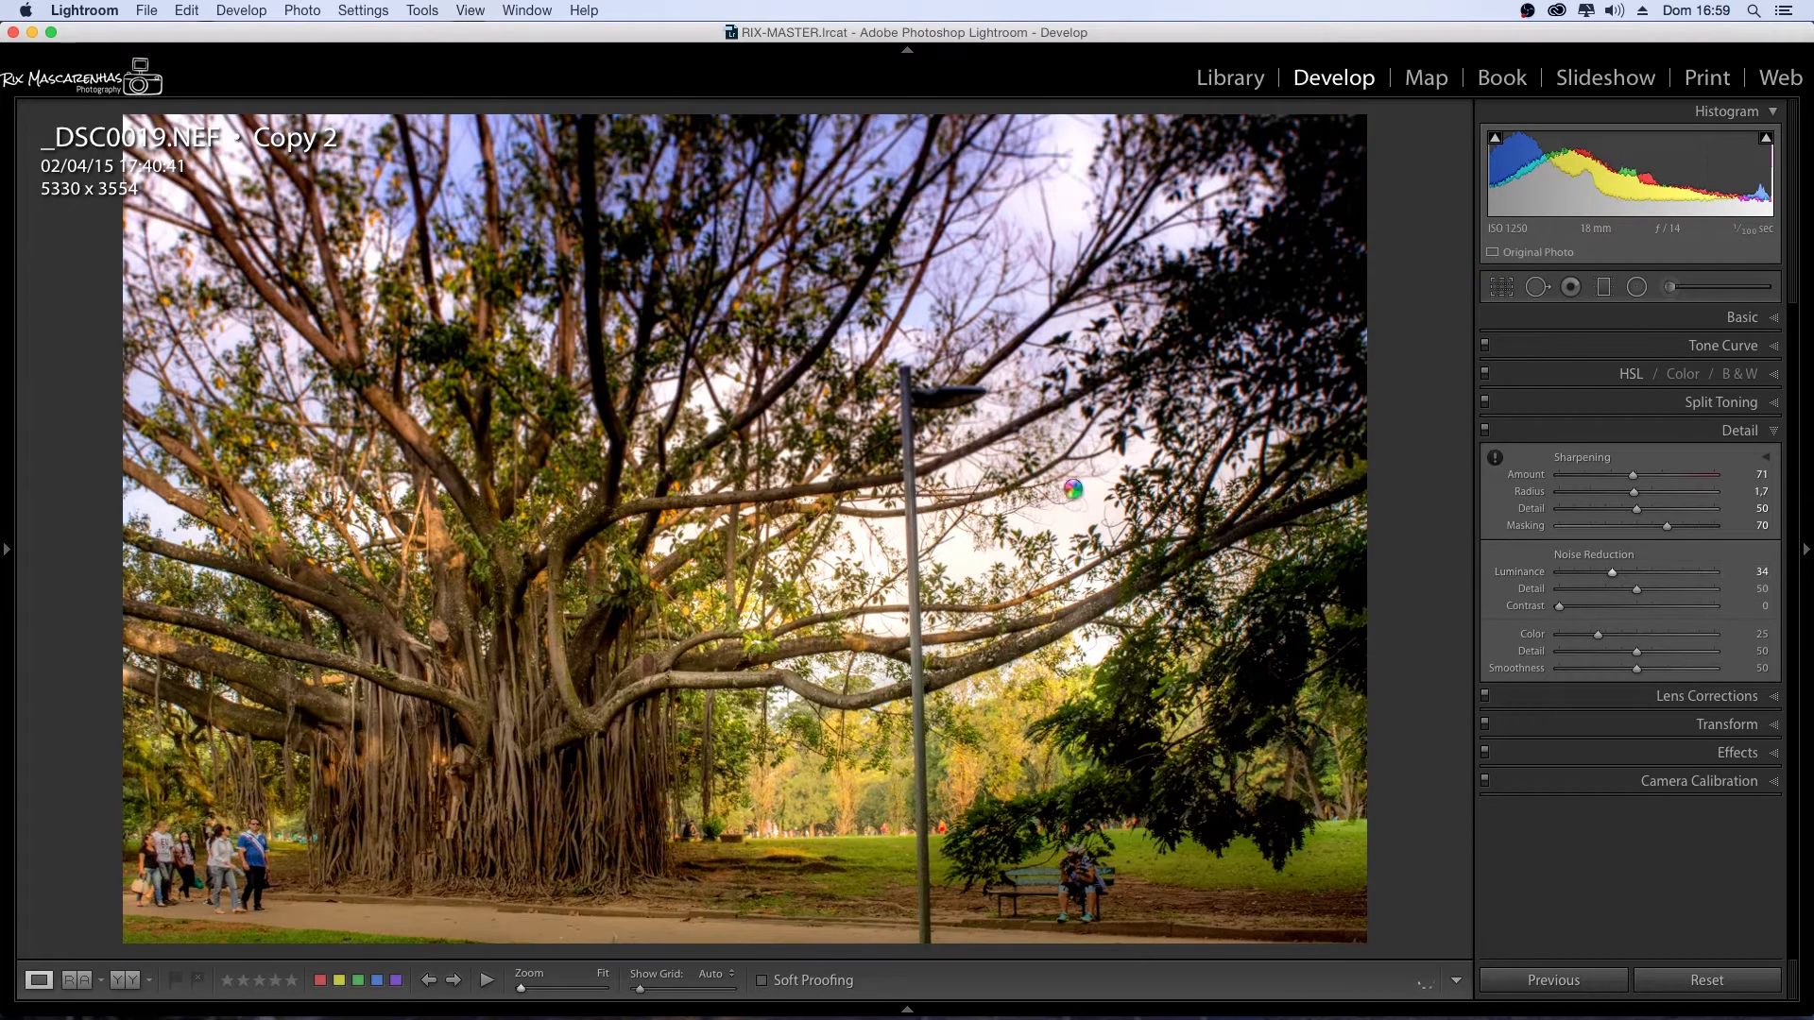
{"action": "left_click", "coordinate": [1743, 318]}
{"action": "left_click_drag", "start_coordinate": [1640, 468], "coordinate": [1636, 469]}
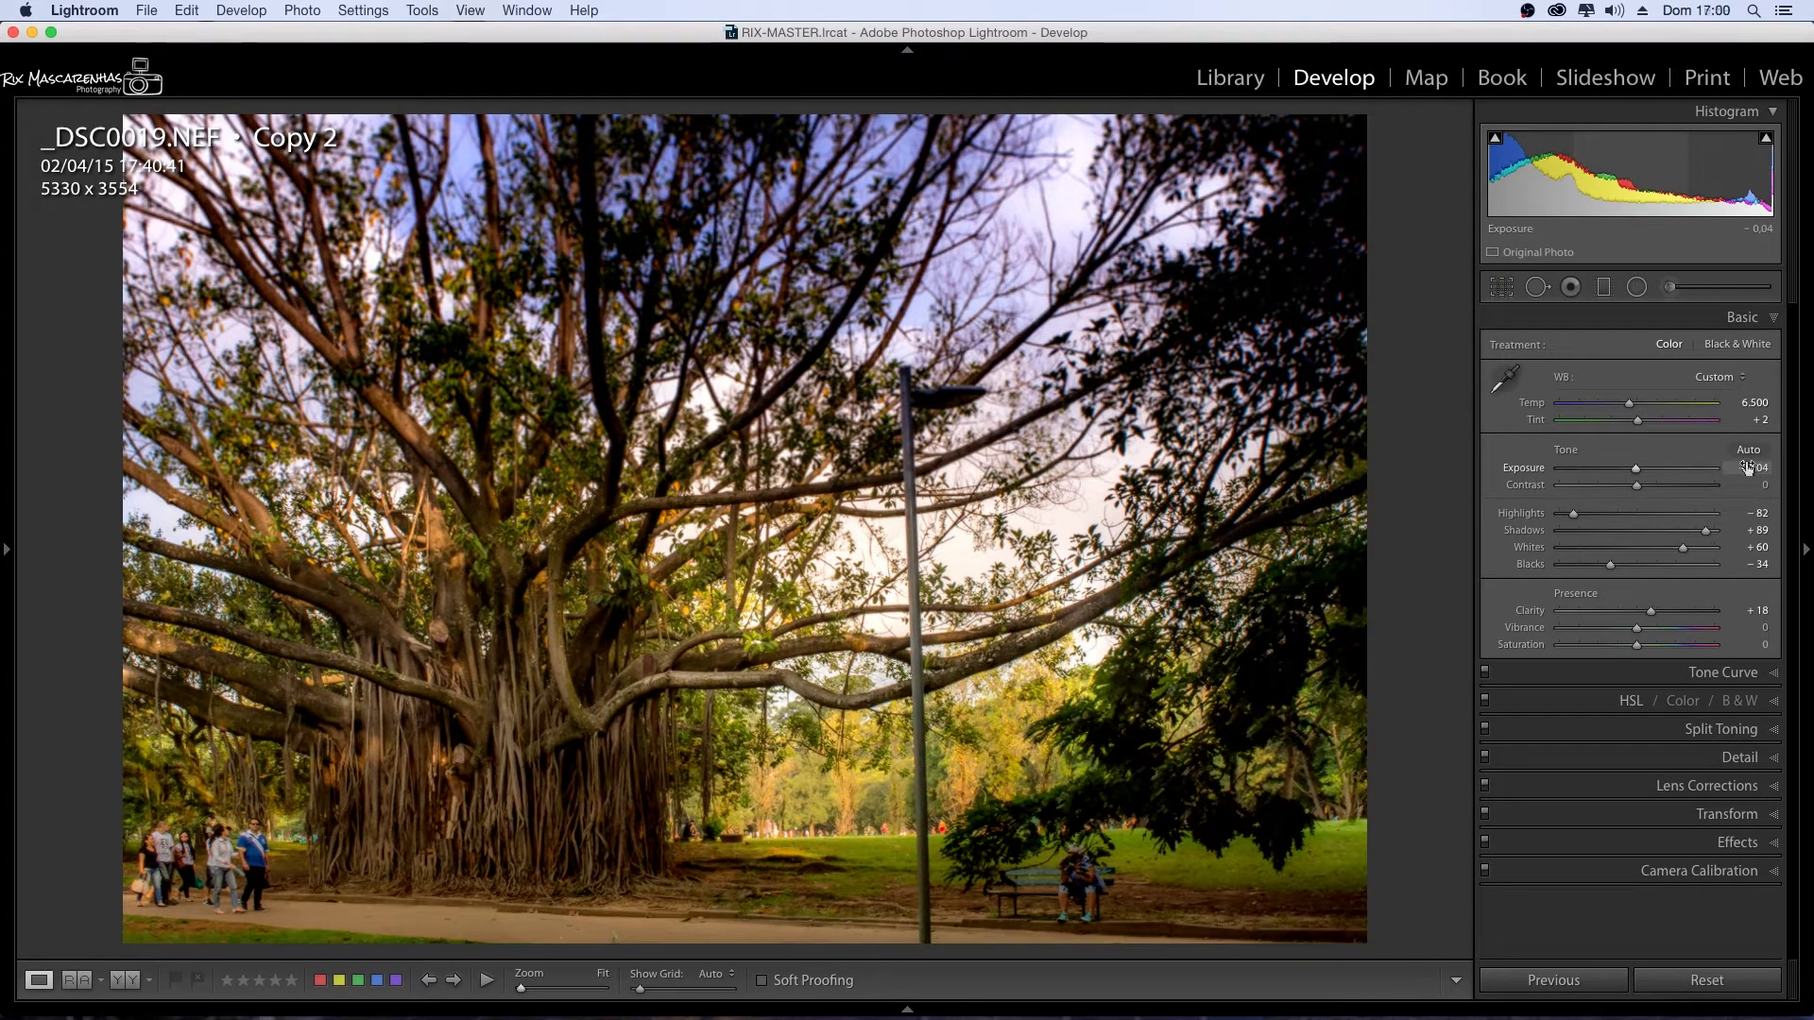
- Replace the tone curve point with a shadow point to deepen shadows, then compare before and after
{"action": "left_click", "coordinate": [1723, 672]}
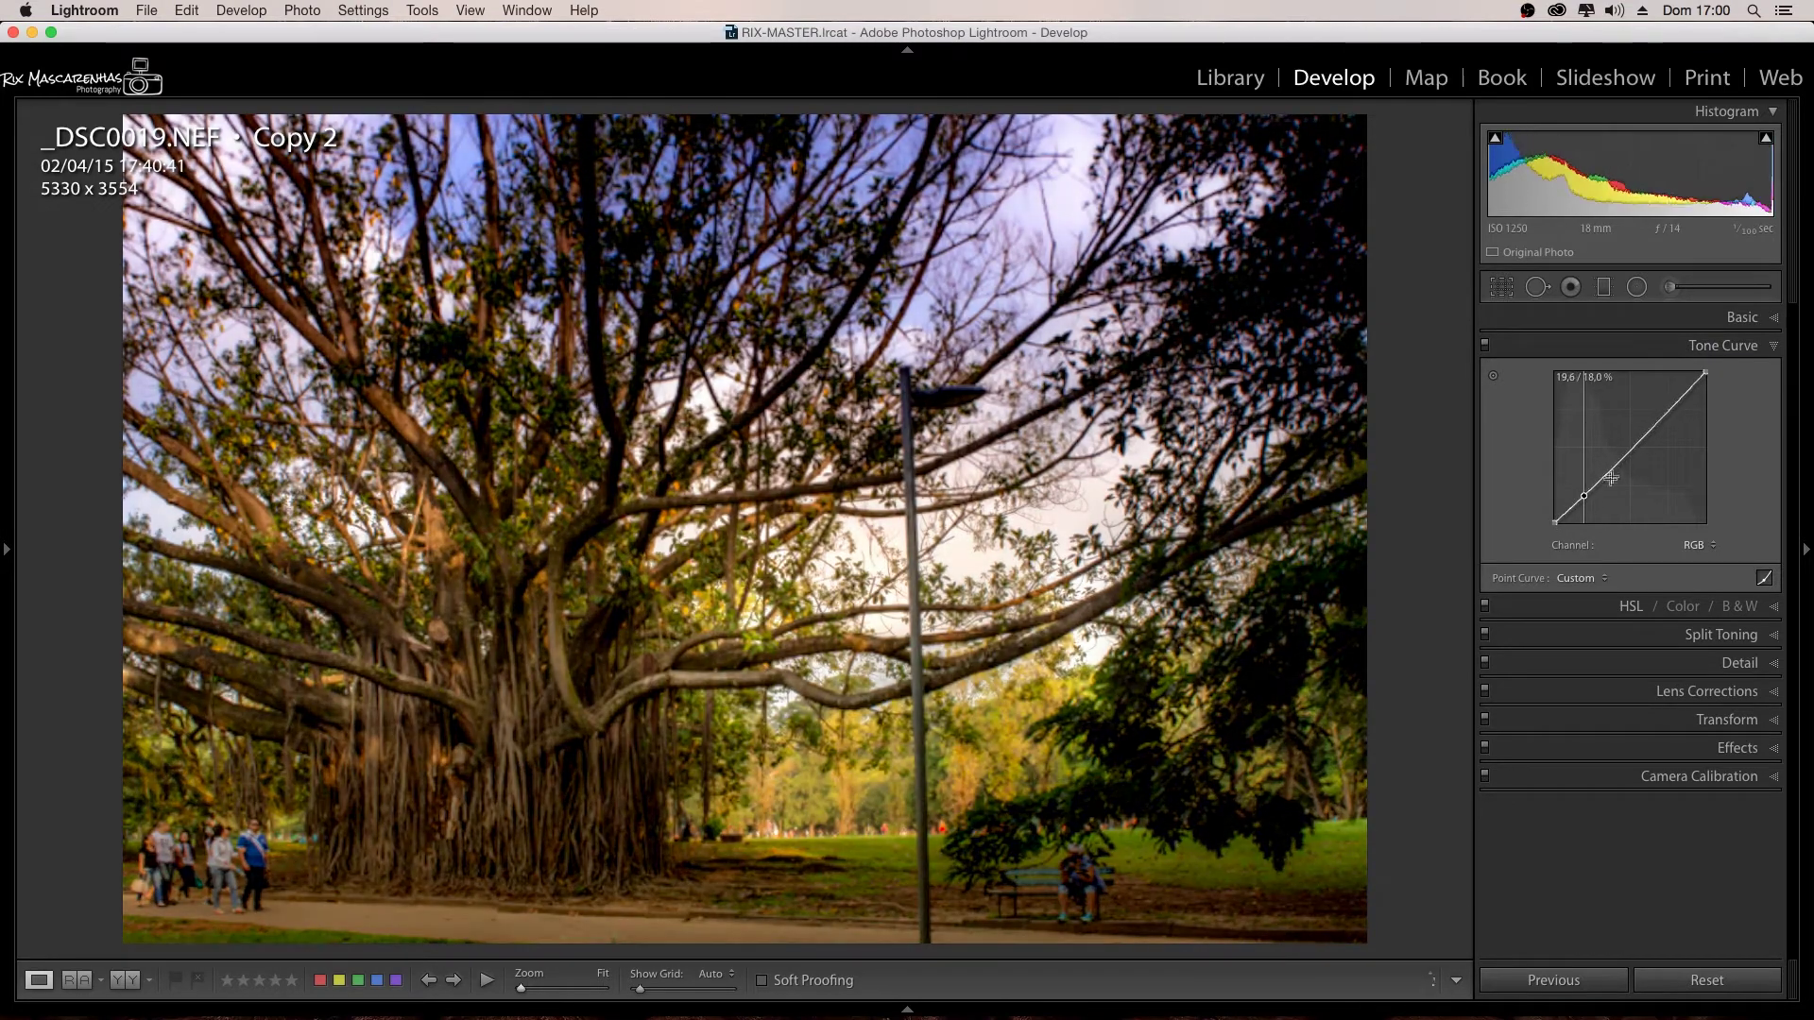
{"action": "right_click", "coordinate": [1584, 491]}
{"action": "left_click", "coordinate": [1625, 502]}
{"action": "left_click", "coordinate": [1564, 515]}
{"action": "left_click_drag", "start_coordinate": [1564, 515], "coordinate": [1572, 503]}
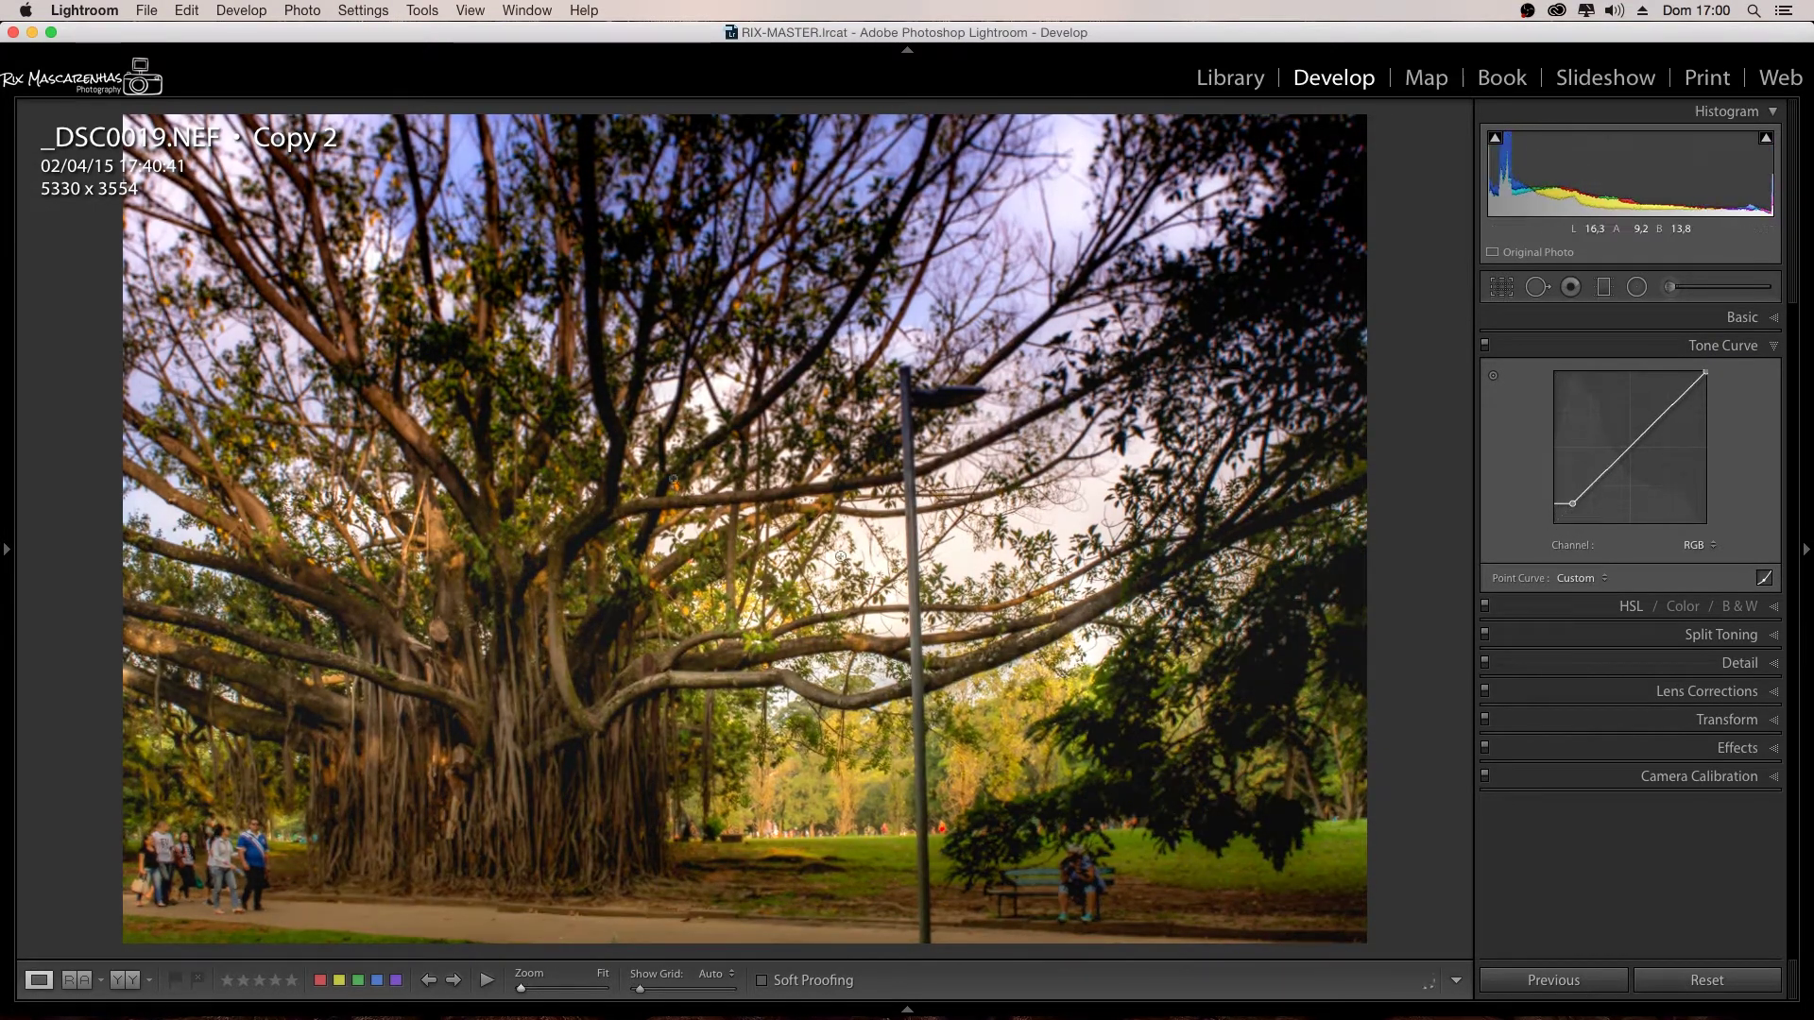
{"action": "left_click", "coordinate": [1724, 345]}
{"action": "key", "text": "y"}
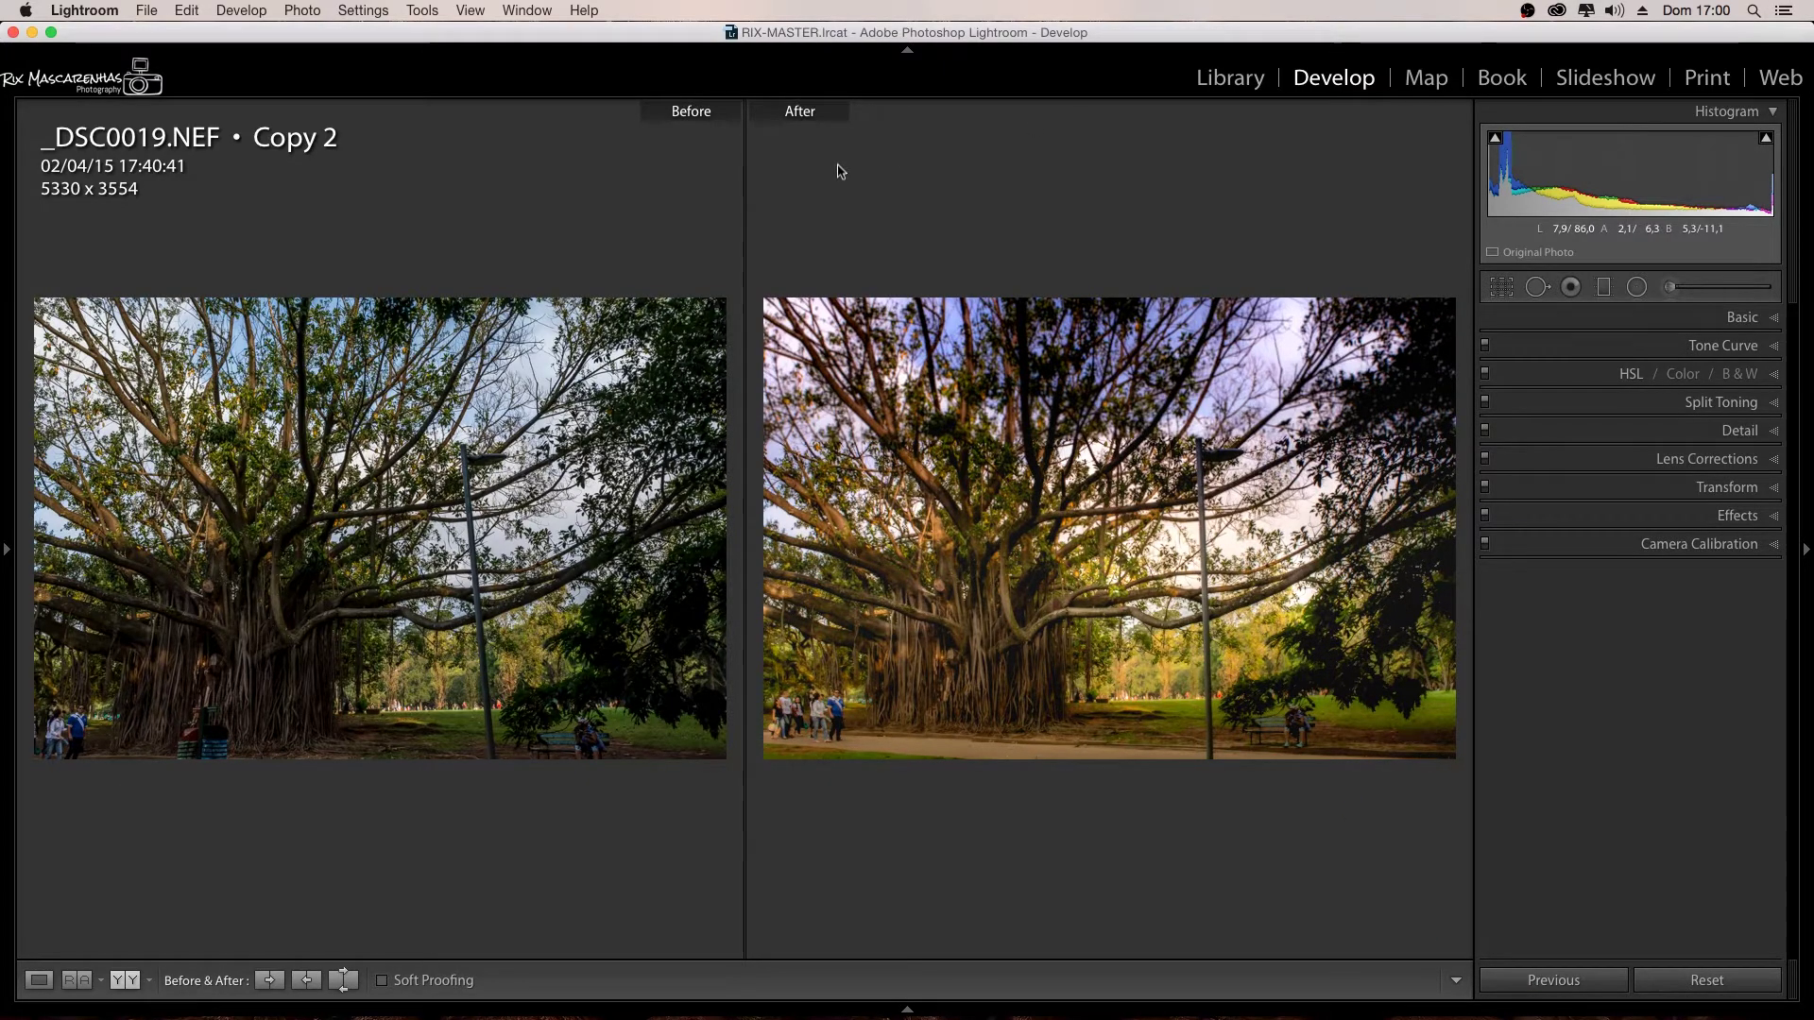
{"action": "key", "text": "y"}
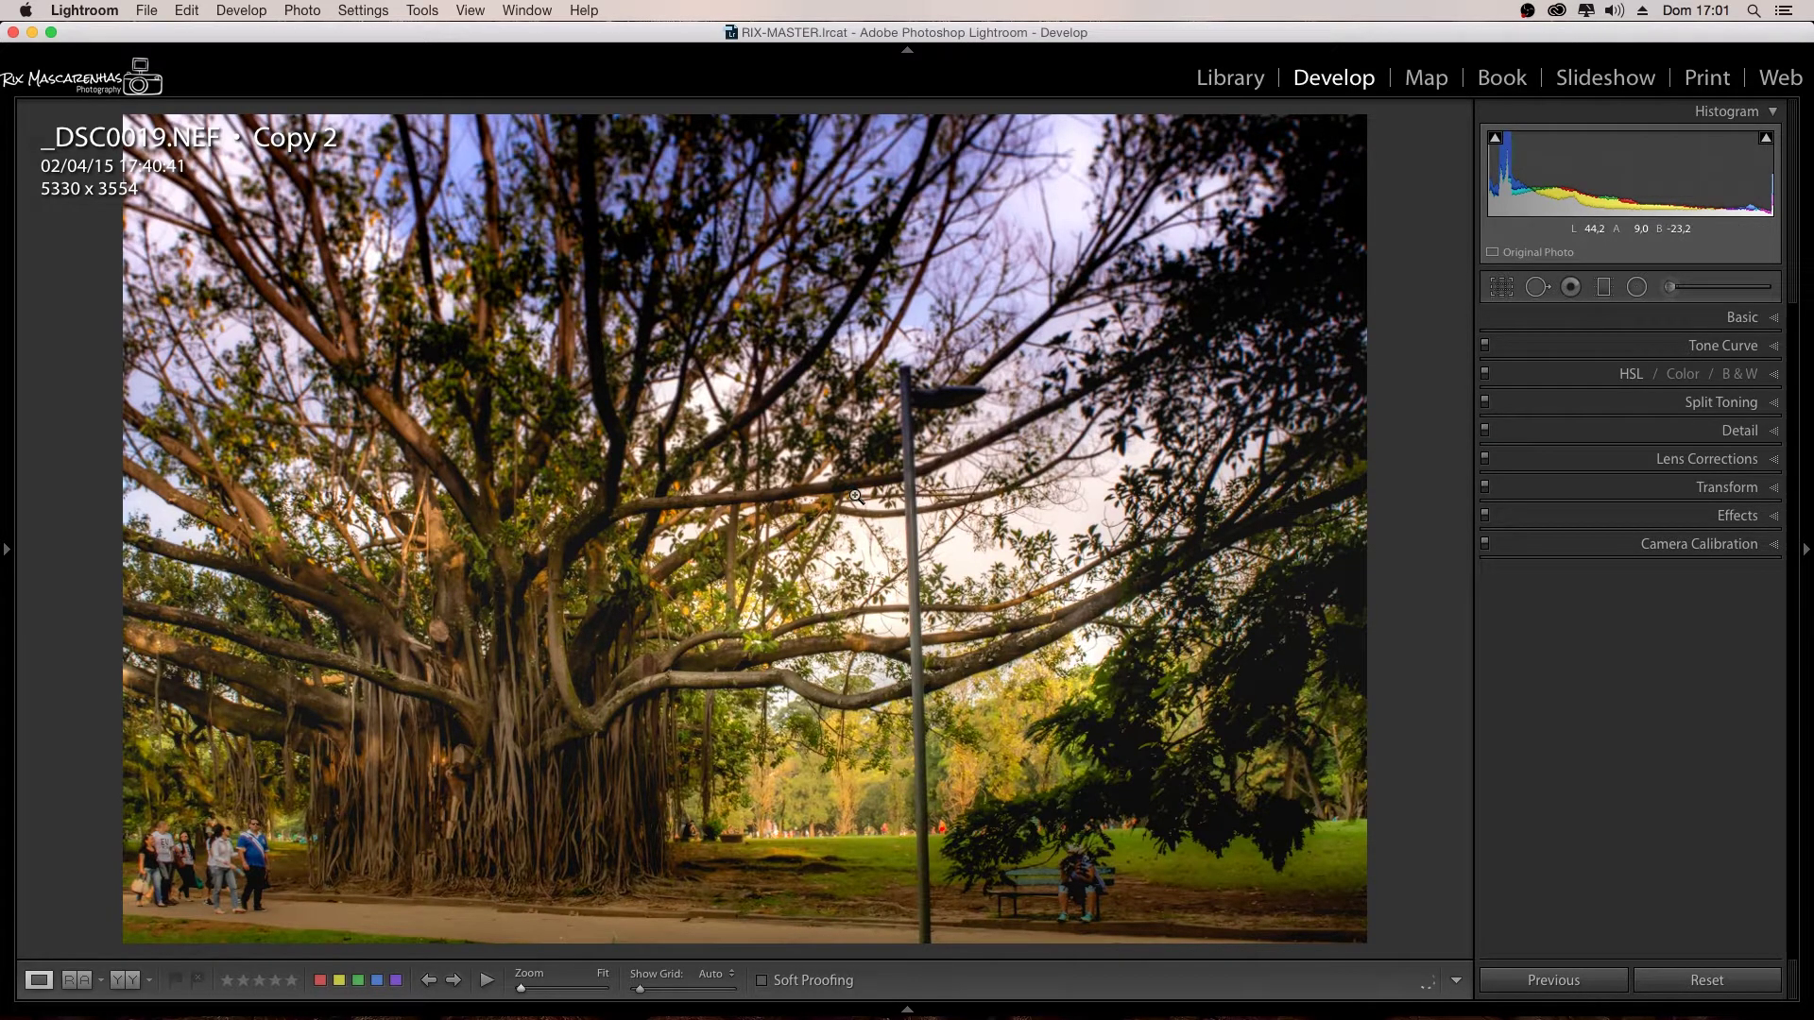
- Show the finished banyan photo in full-screen preview with F
{"action": "key", "text": "f"}
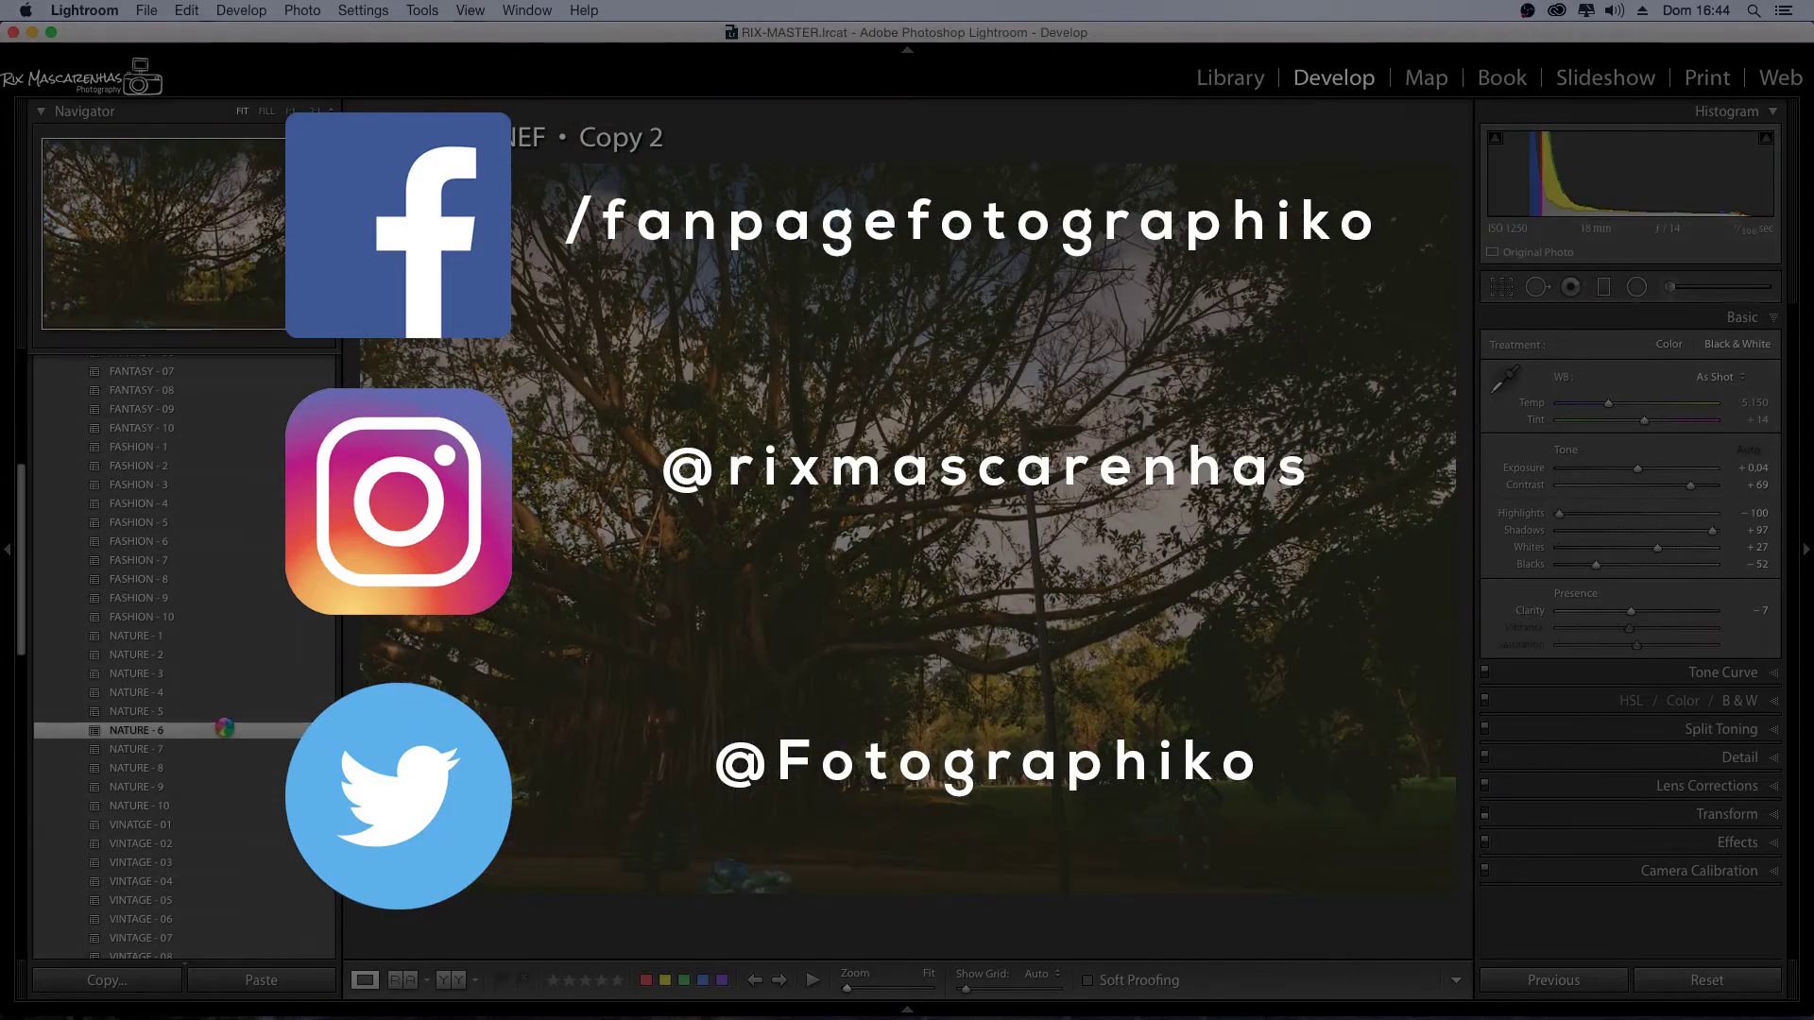
- Select Spot Removal and zoom in on the rubbish bin beside the roots
{"action": "left_click", "coordinate": [1536, 288]}
{"action": "key", "text": "z"}
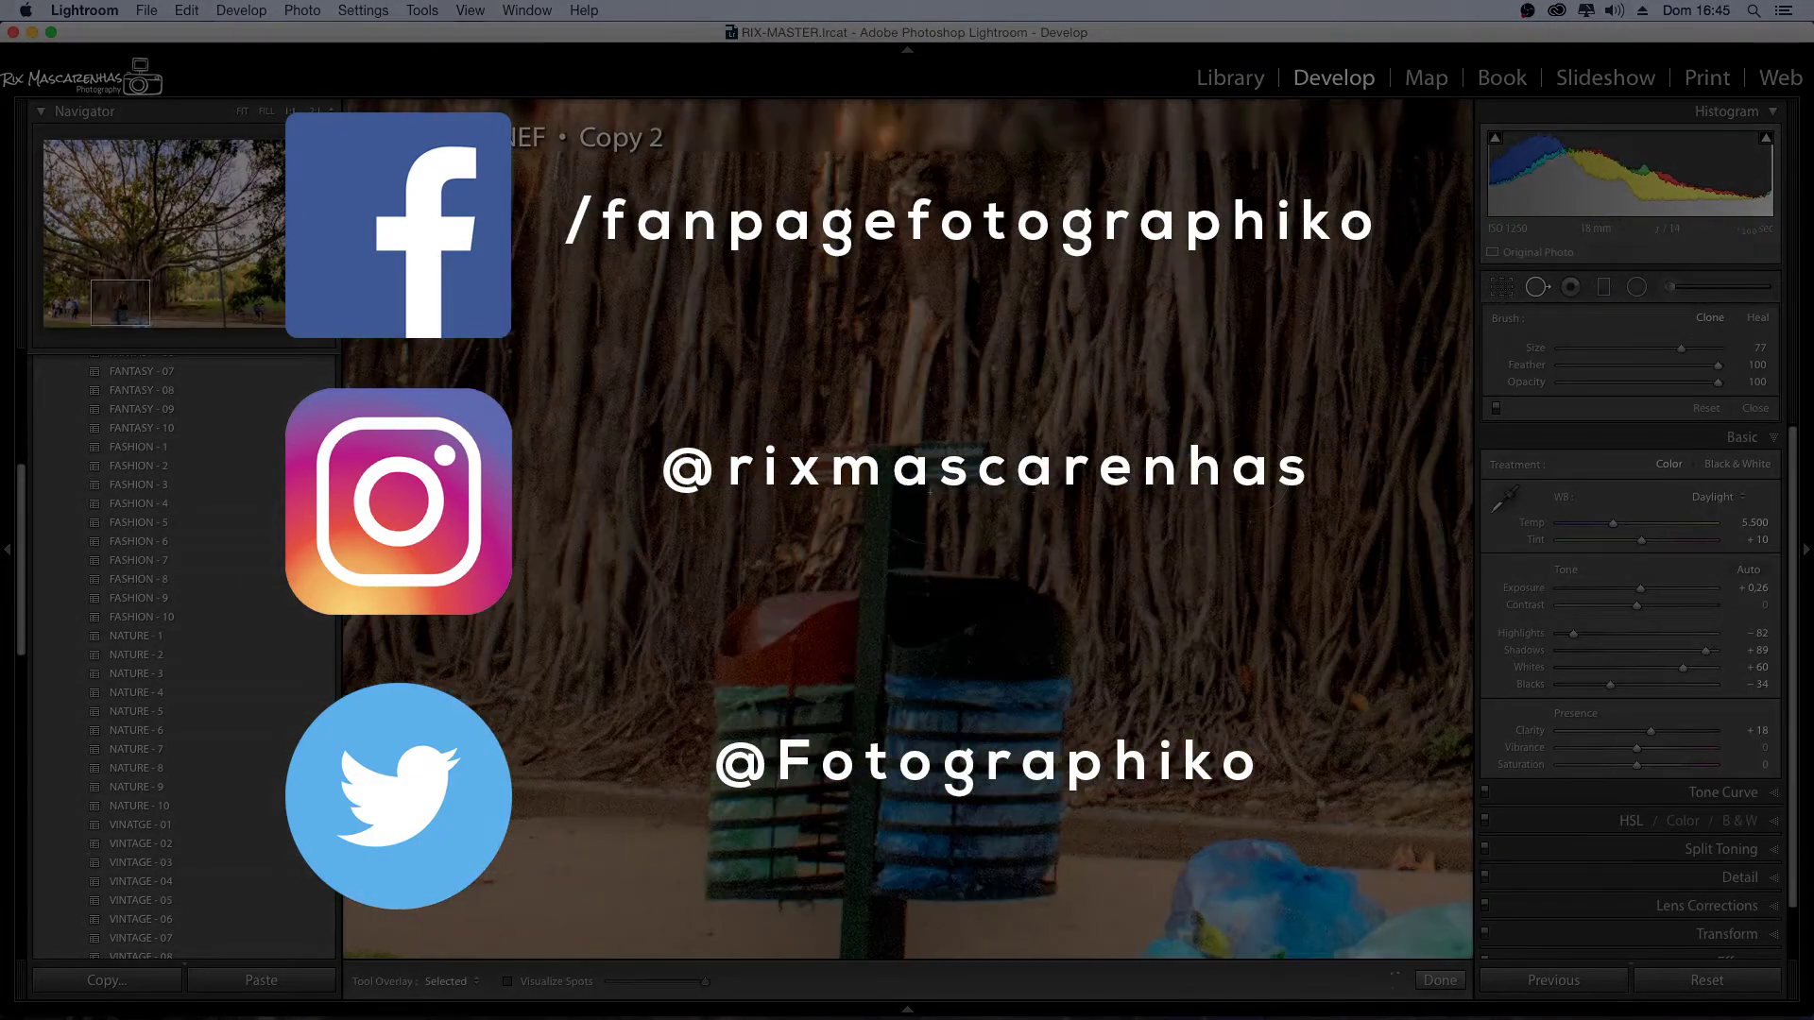